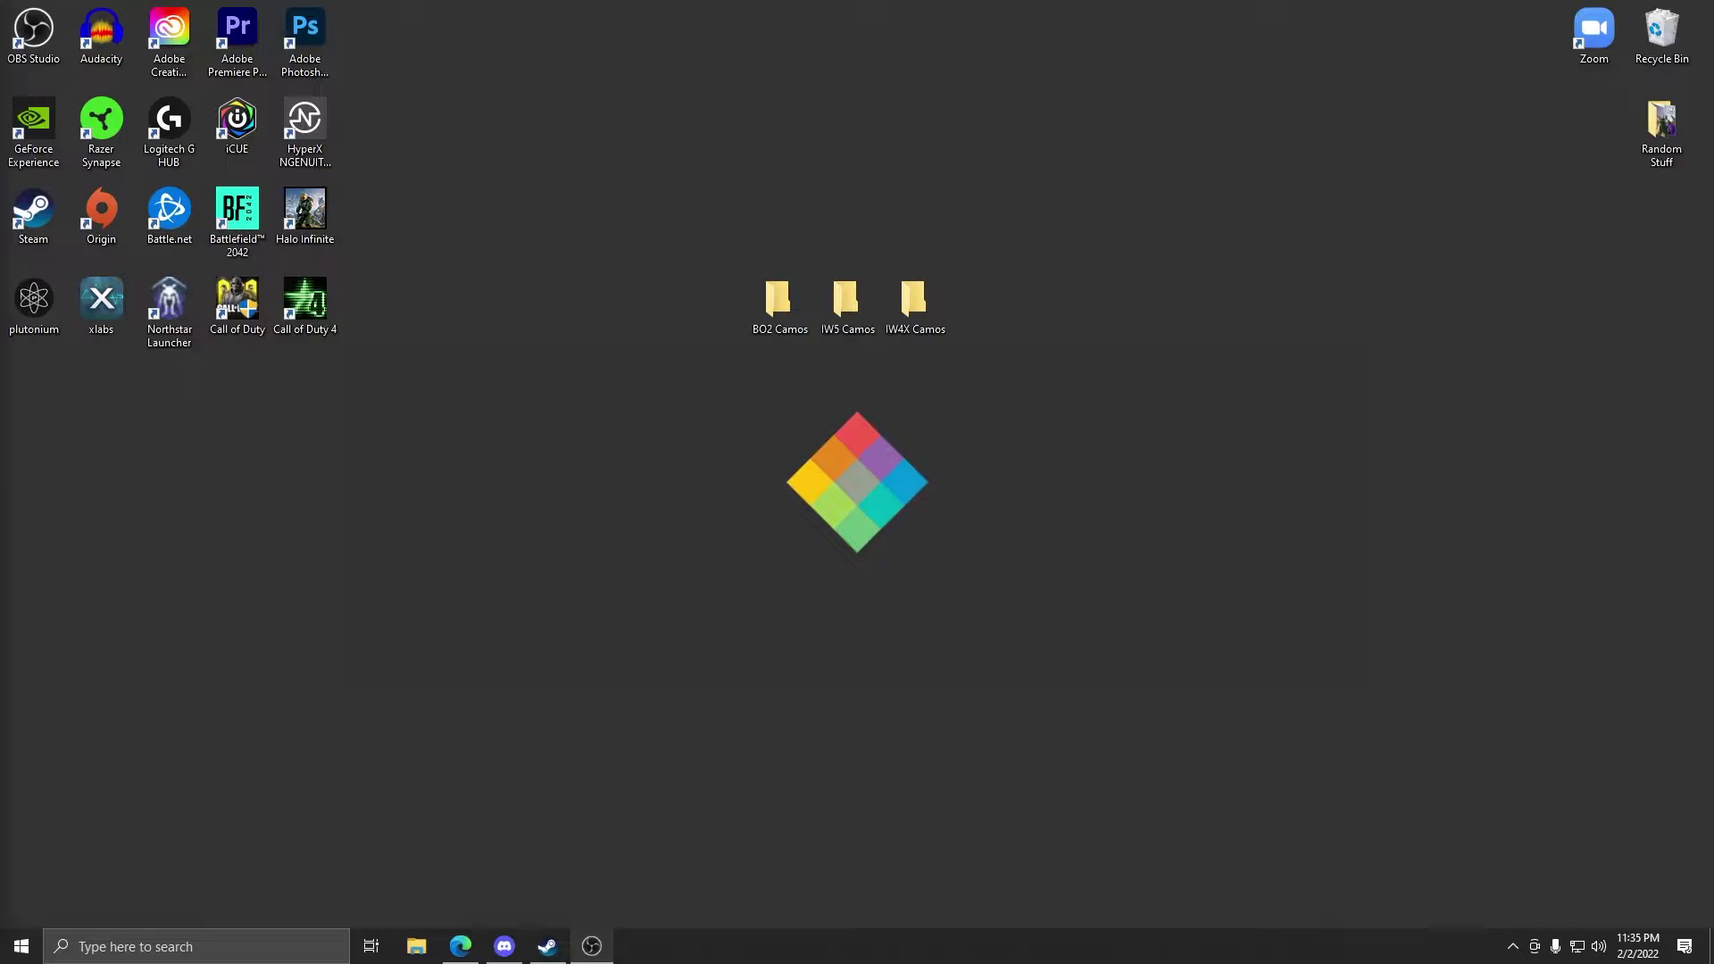
- Open the Call of Duty Black Ops II game folder under Steam\steamapps\common on the Game (D:) drive
key("super+e")
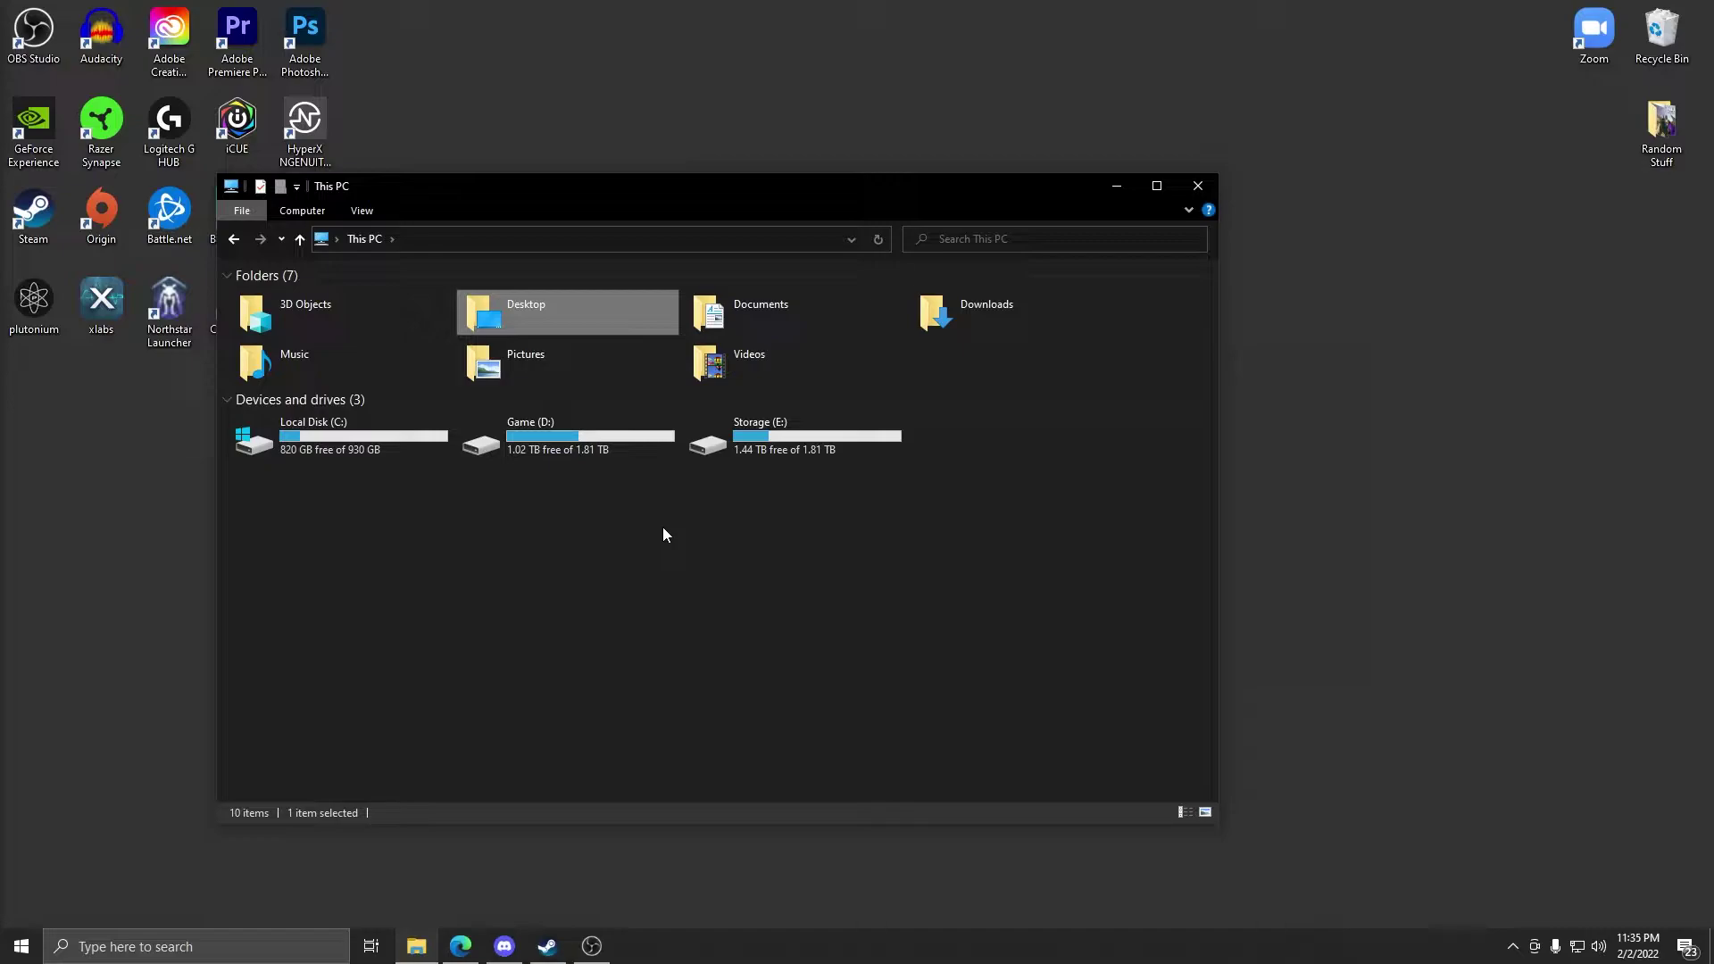
double_click(603, 441)
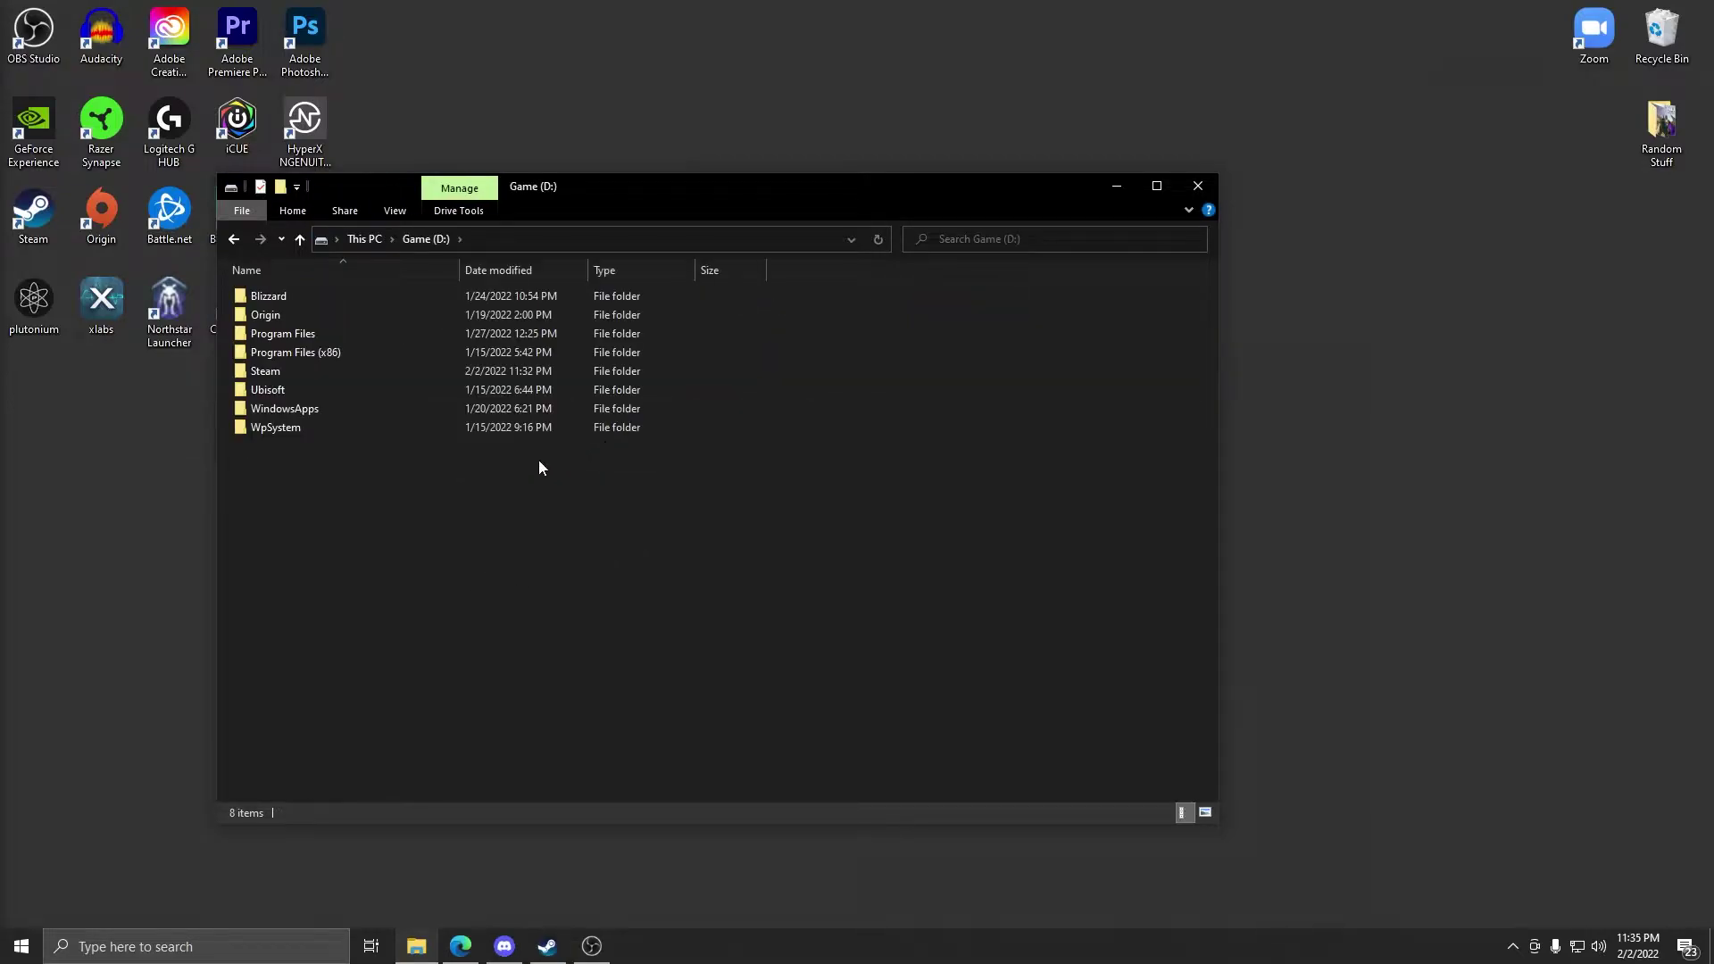
double_click(291, 370)
double_click(286, 595)
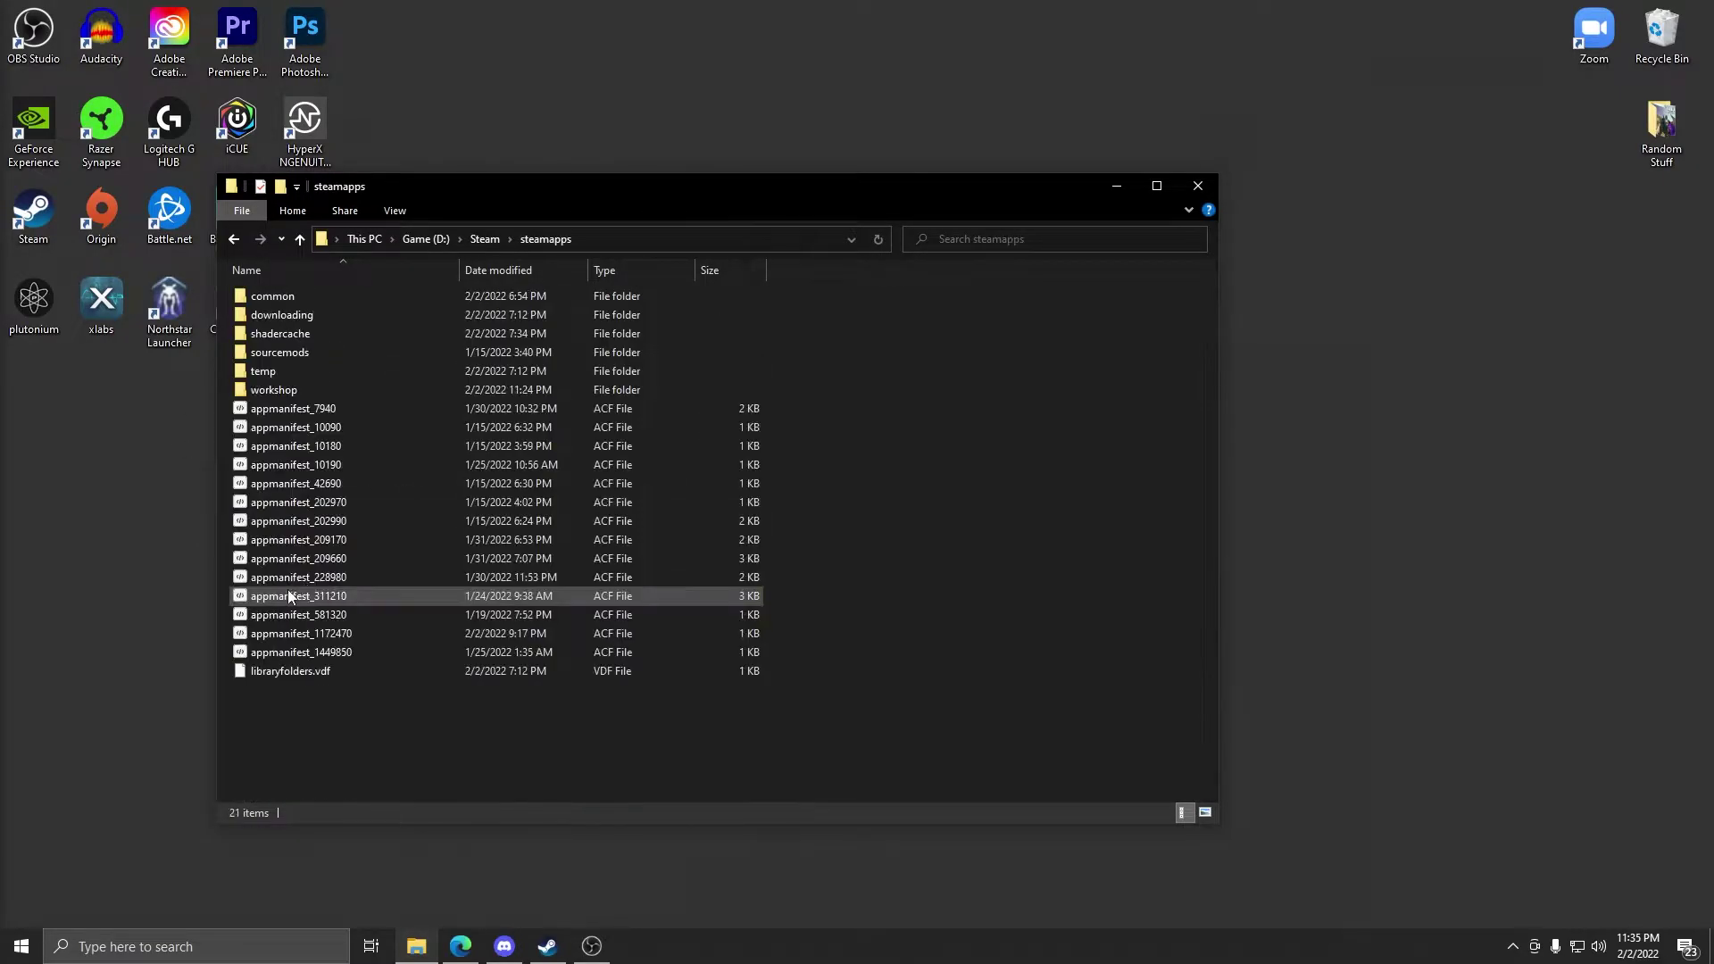
double_click(272, 297)
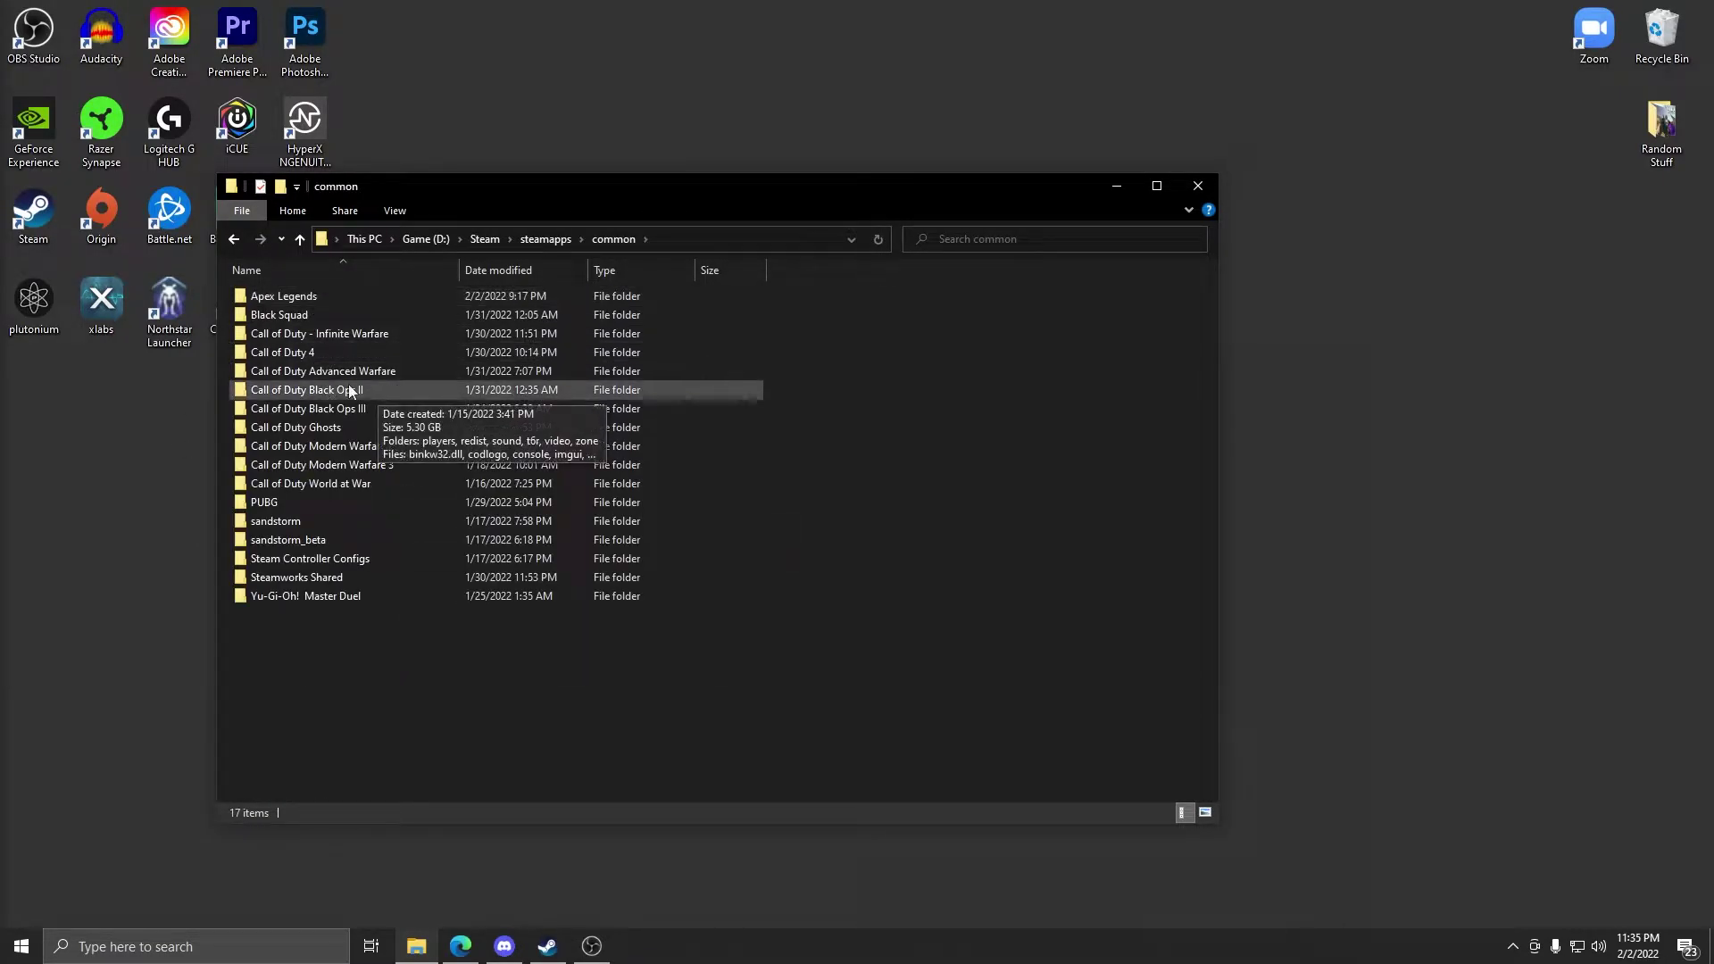
double_click(348, 389)
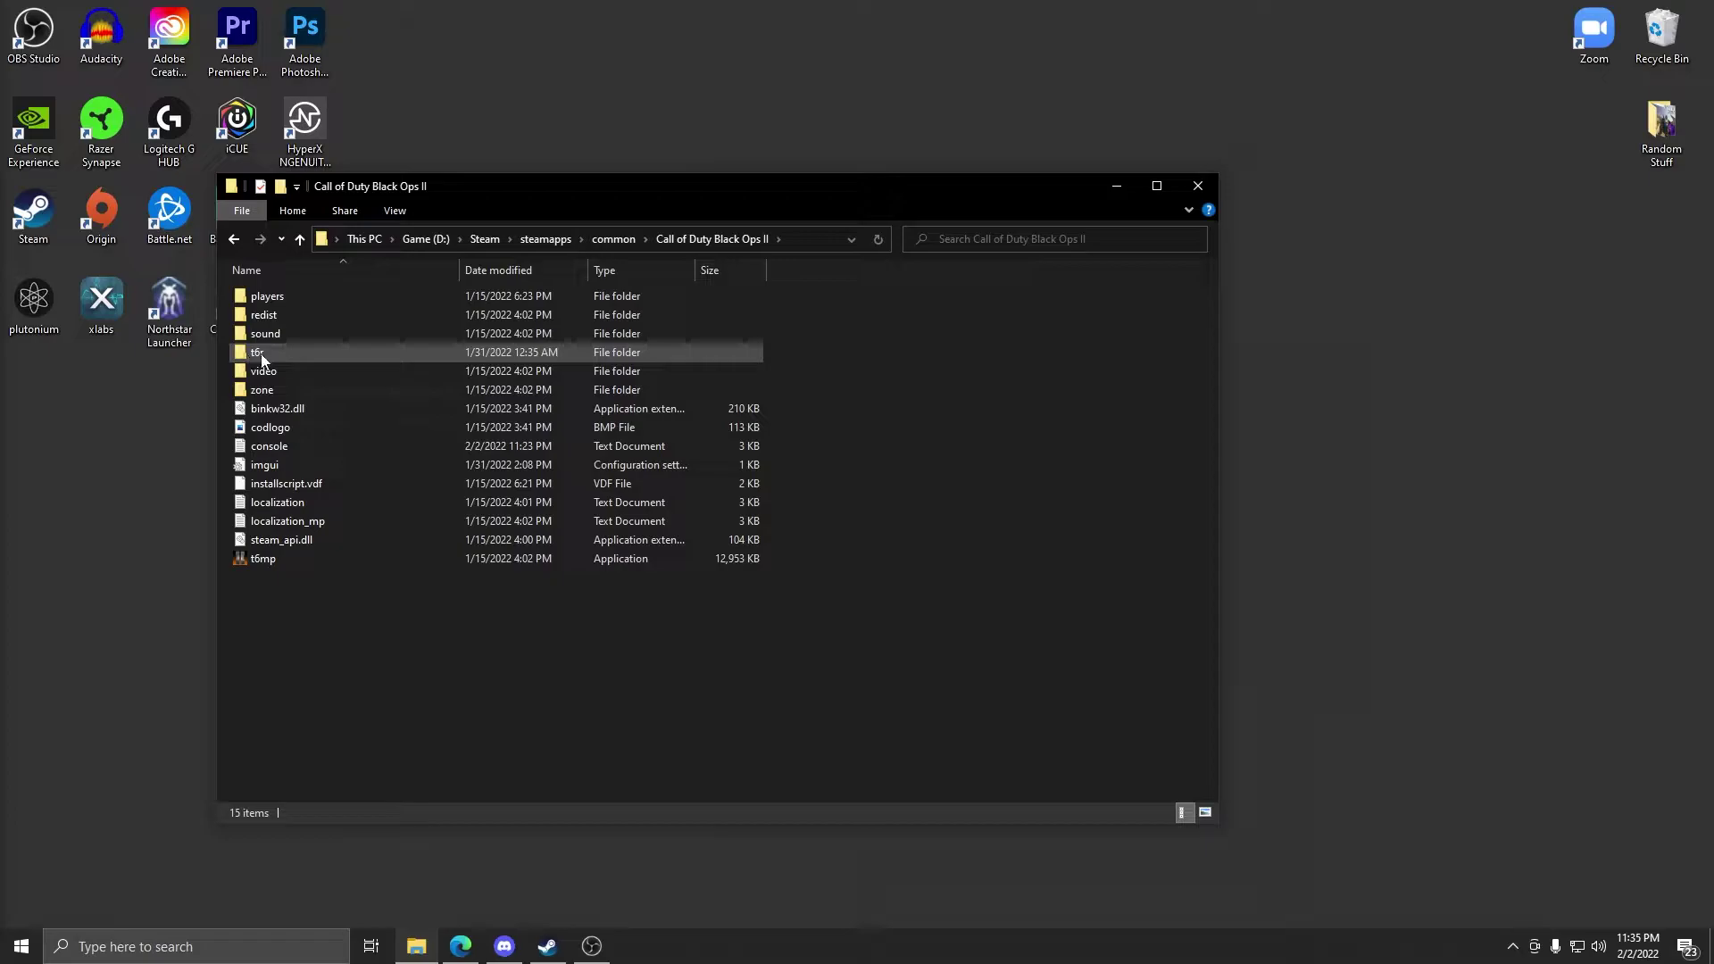
- Open the t6r\data\images folder inside the Call of Duty Black Ops II folder
right_click(291, 603)
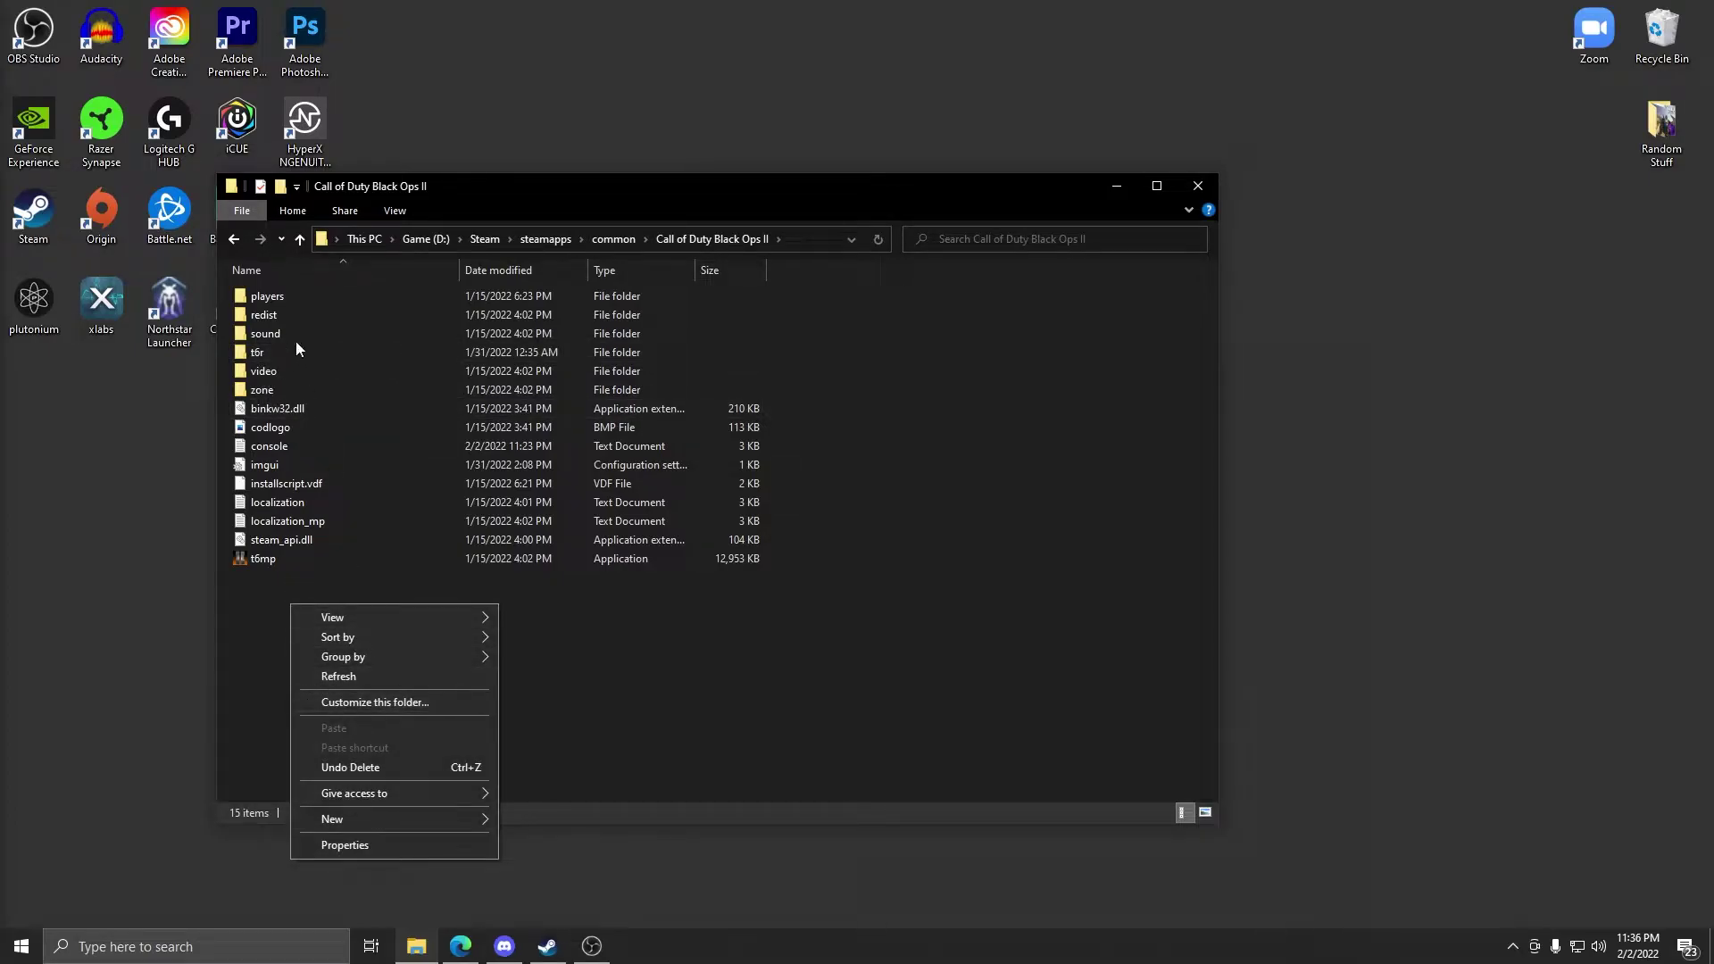
double_click(275, 352)
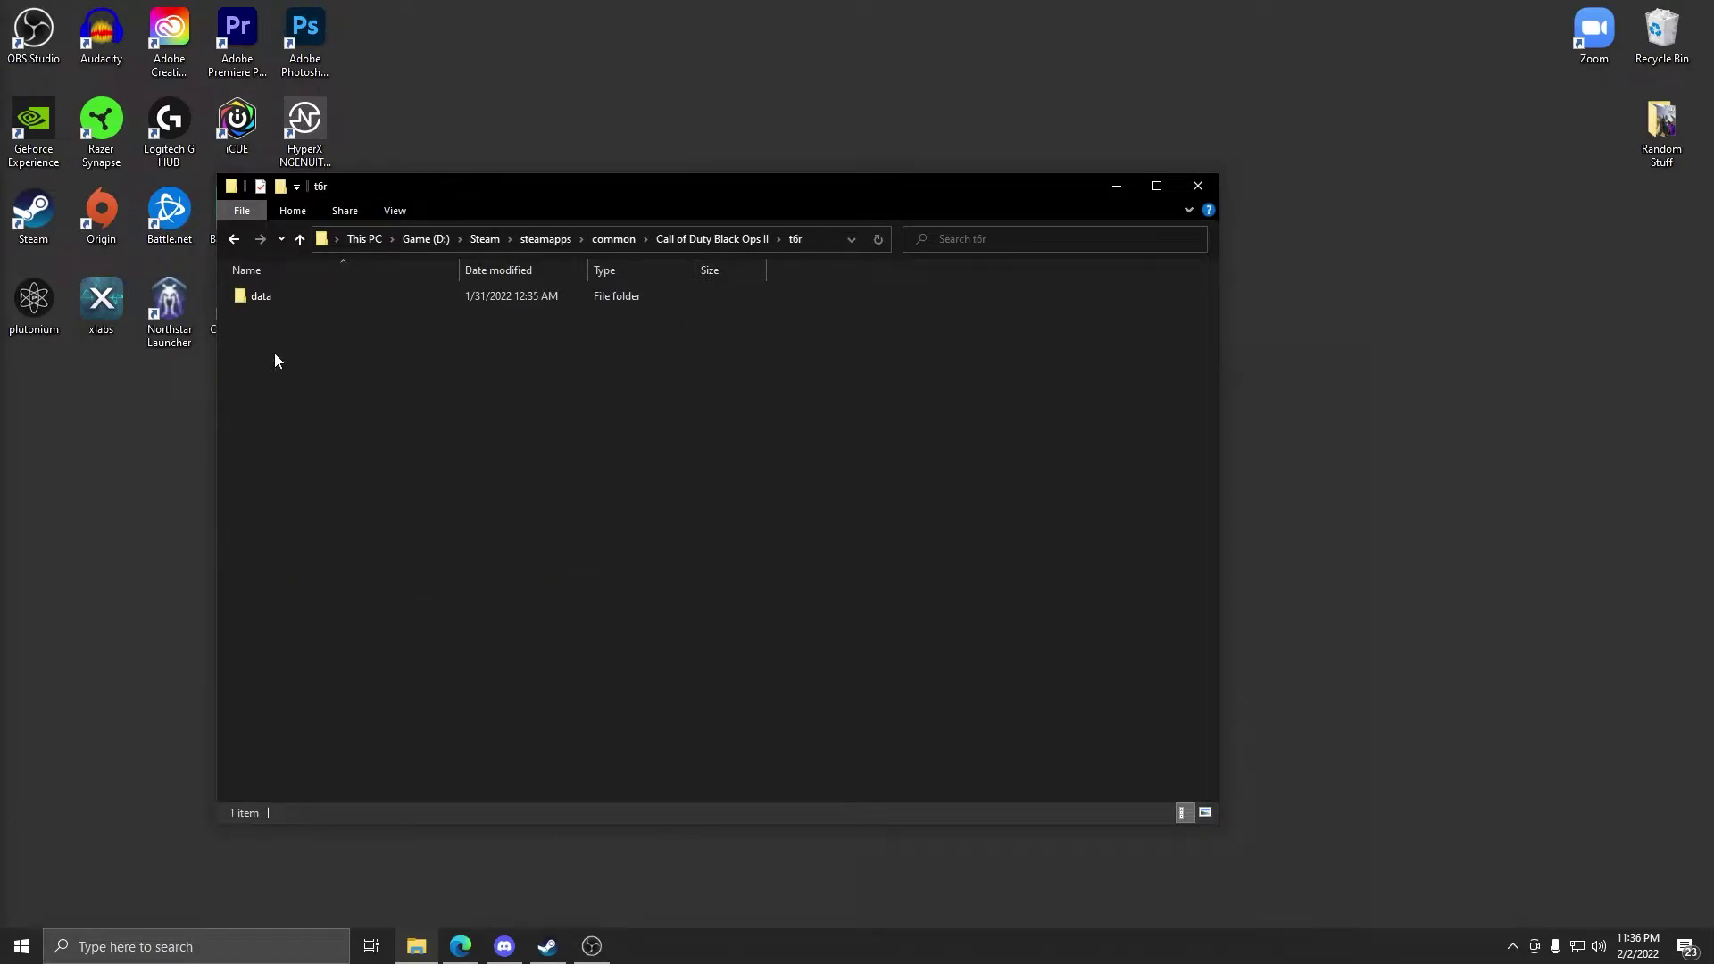
double_click(298, 302)
double_click(265, 297)
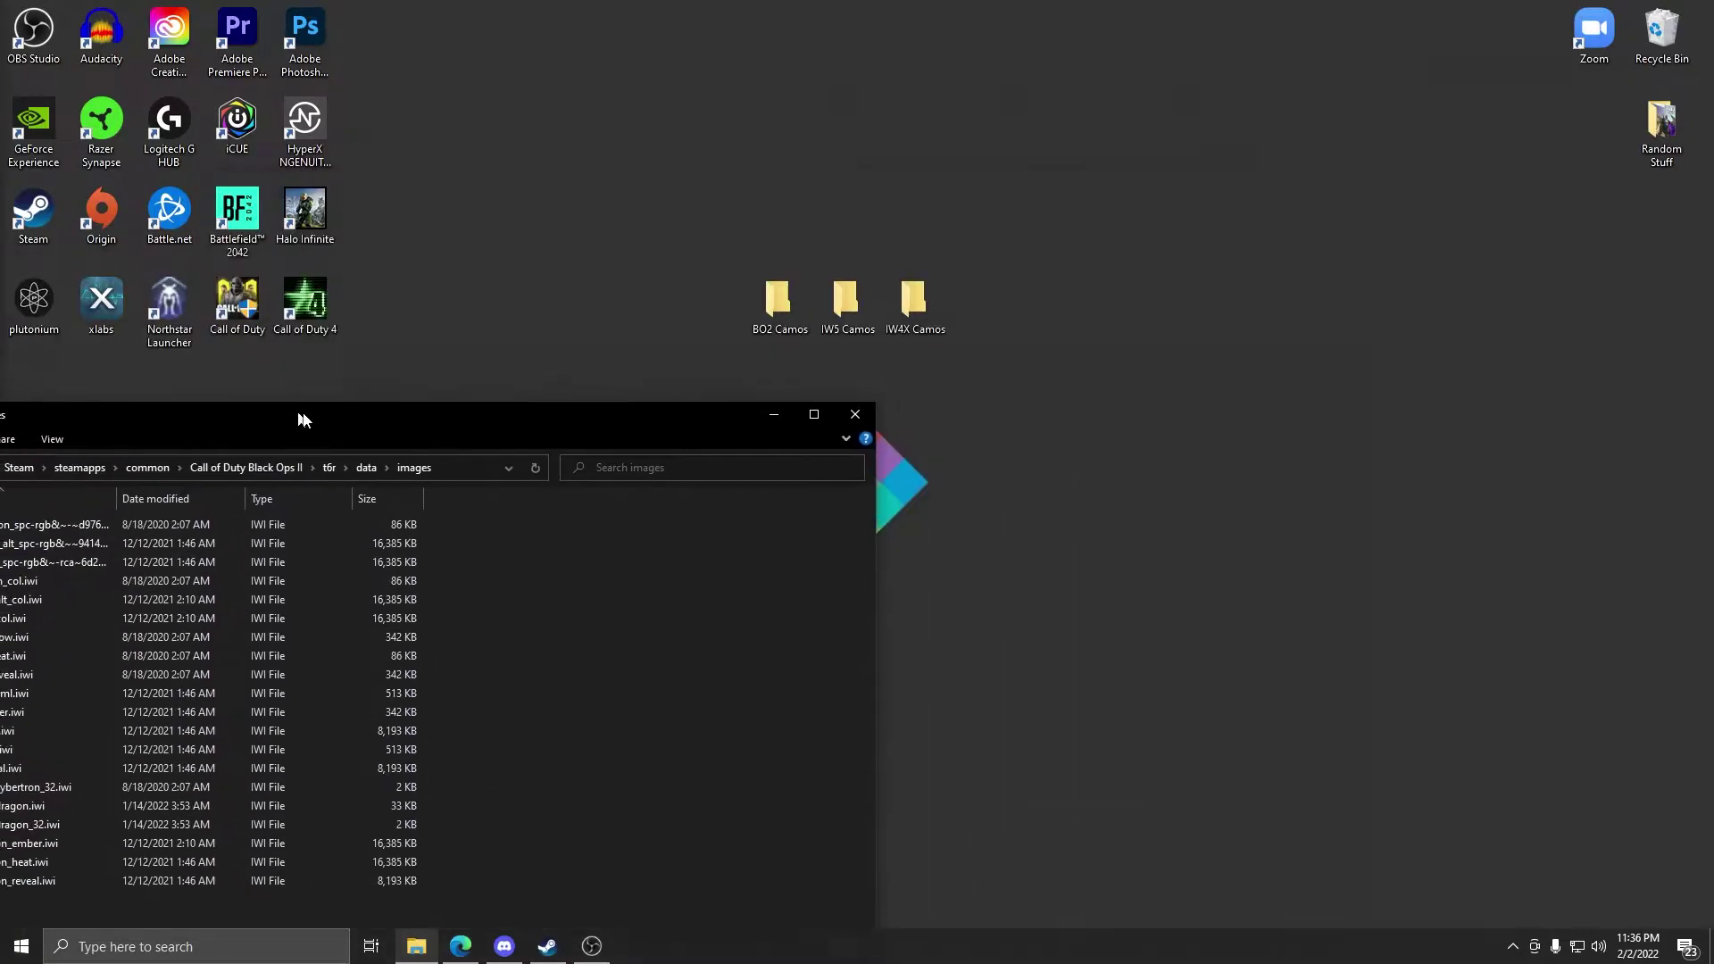
- Open the Darkmatter archive from the BO2 Camos desktop folder, select all its files for the images folder, and close the archive
double_click(773, 323)
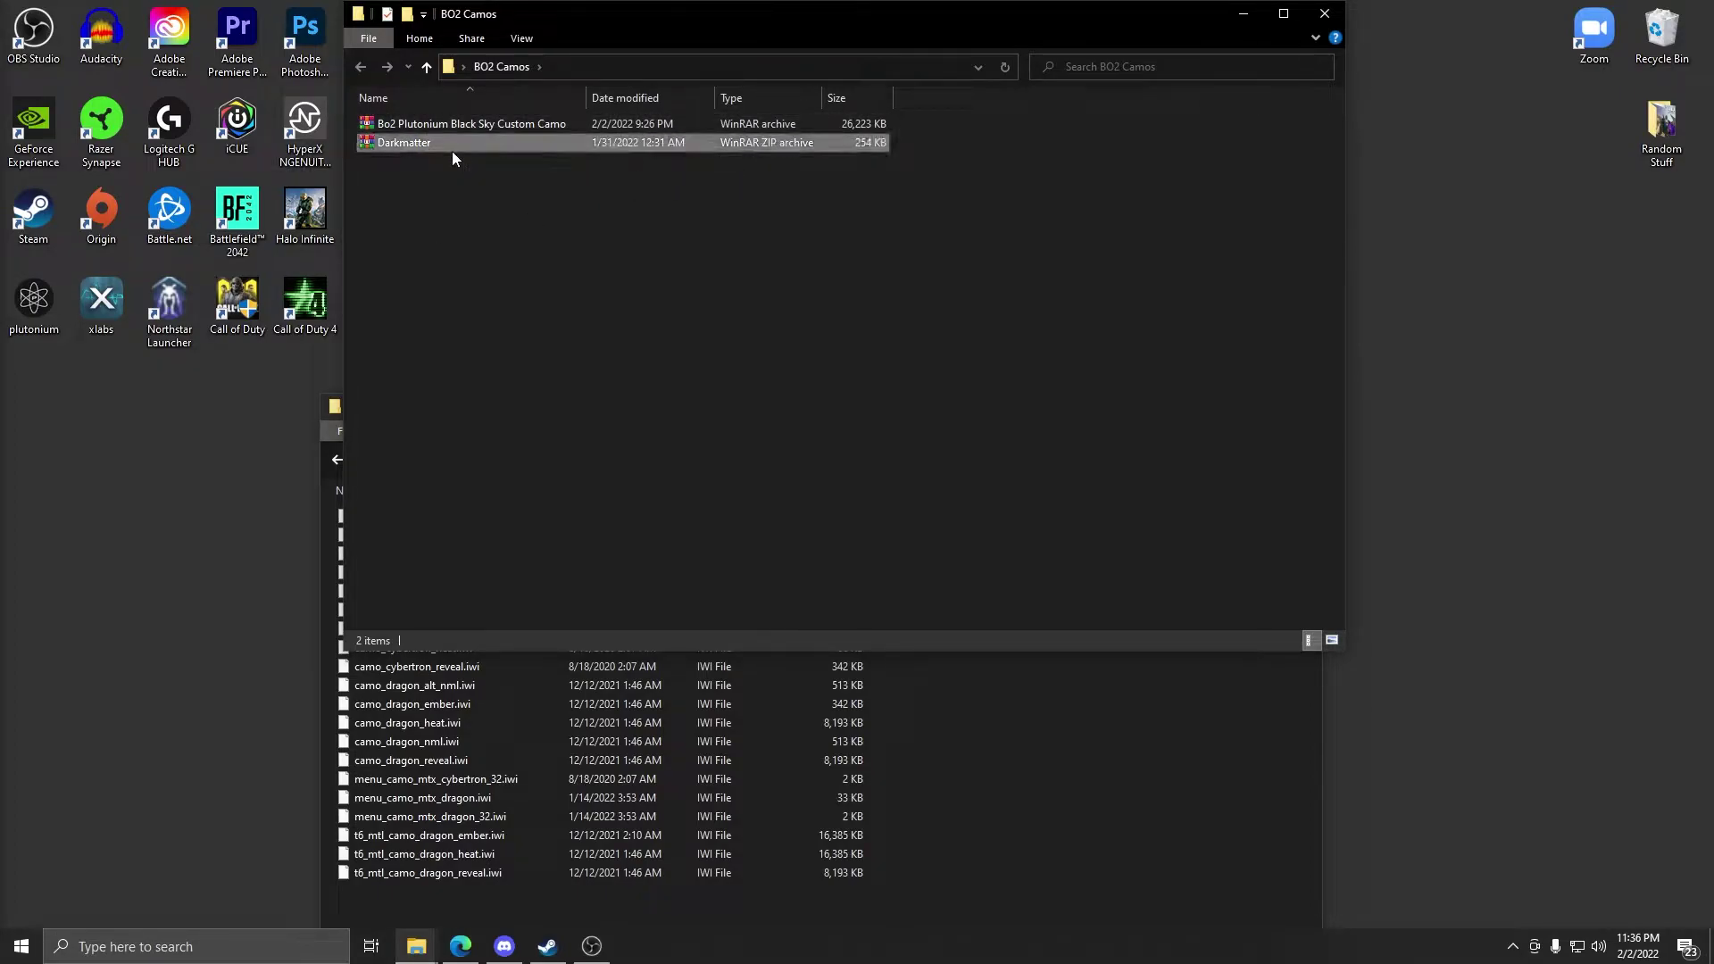
double_click(451, 148)
key("ctrl+a")
left_click_drag(1213, 878, 879, 533)
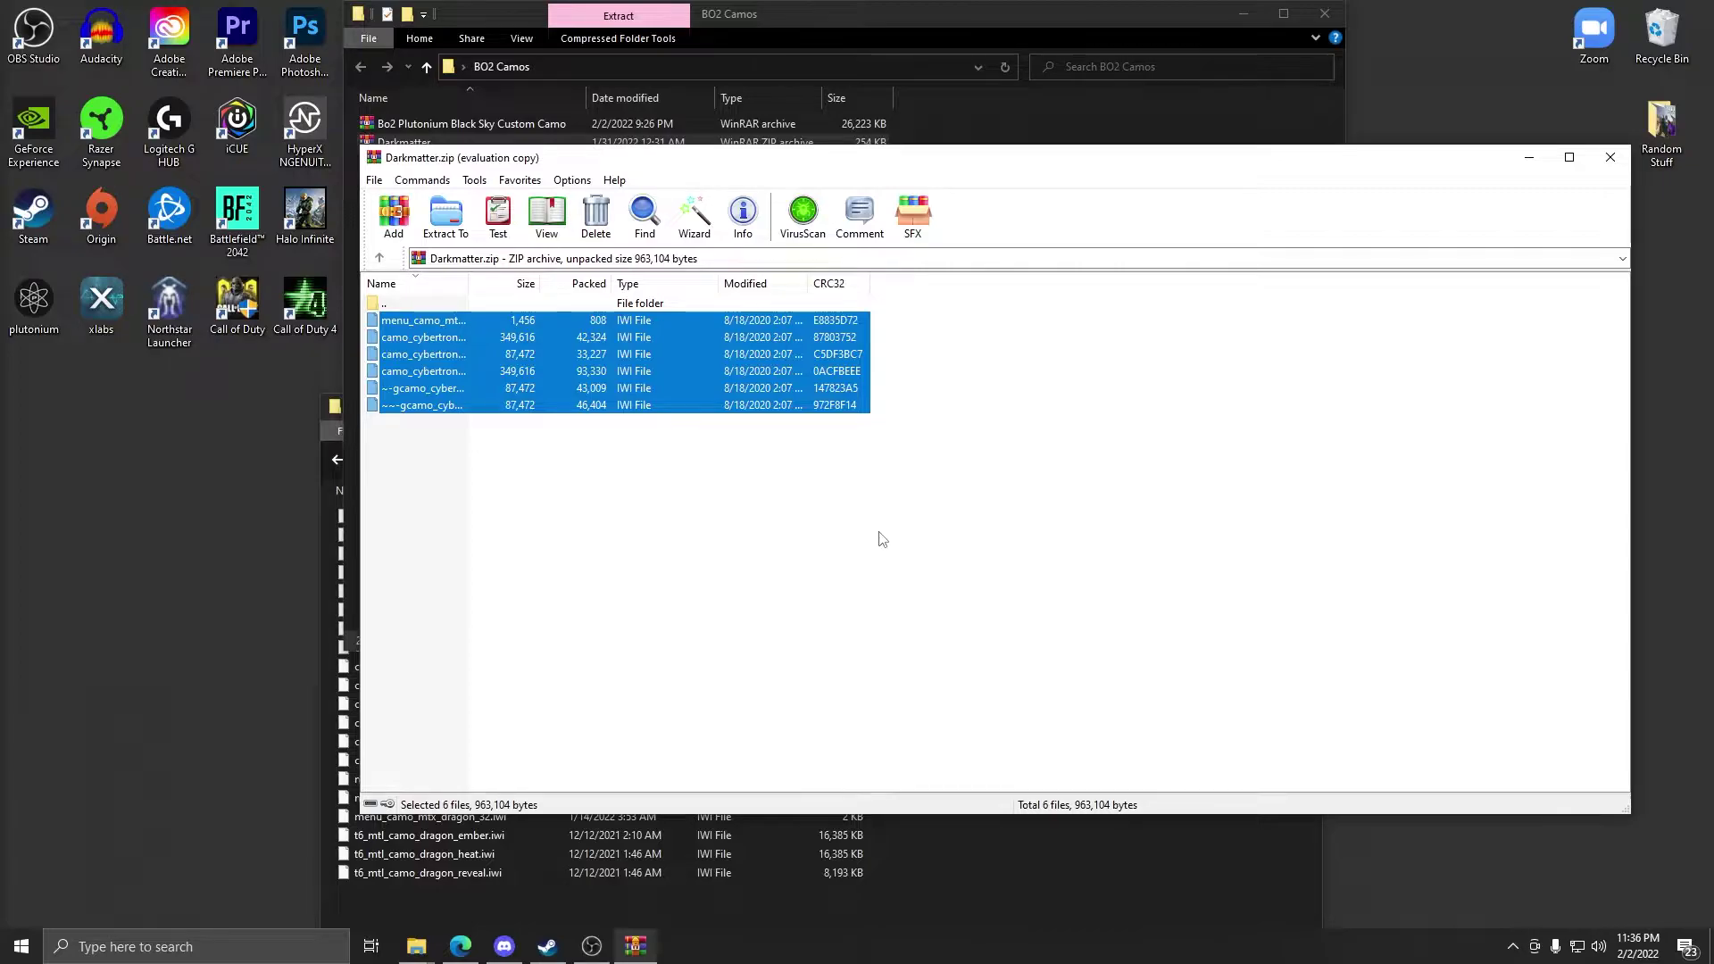
left_click(1610, 157)
- Open the Bo2 Plutonium Black Sky Custom Camo archive, select all its files, and close it
left_click(511, 125)
left_click_drag(962, 646, 748, 475)
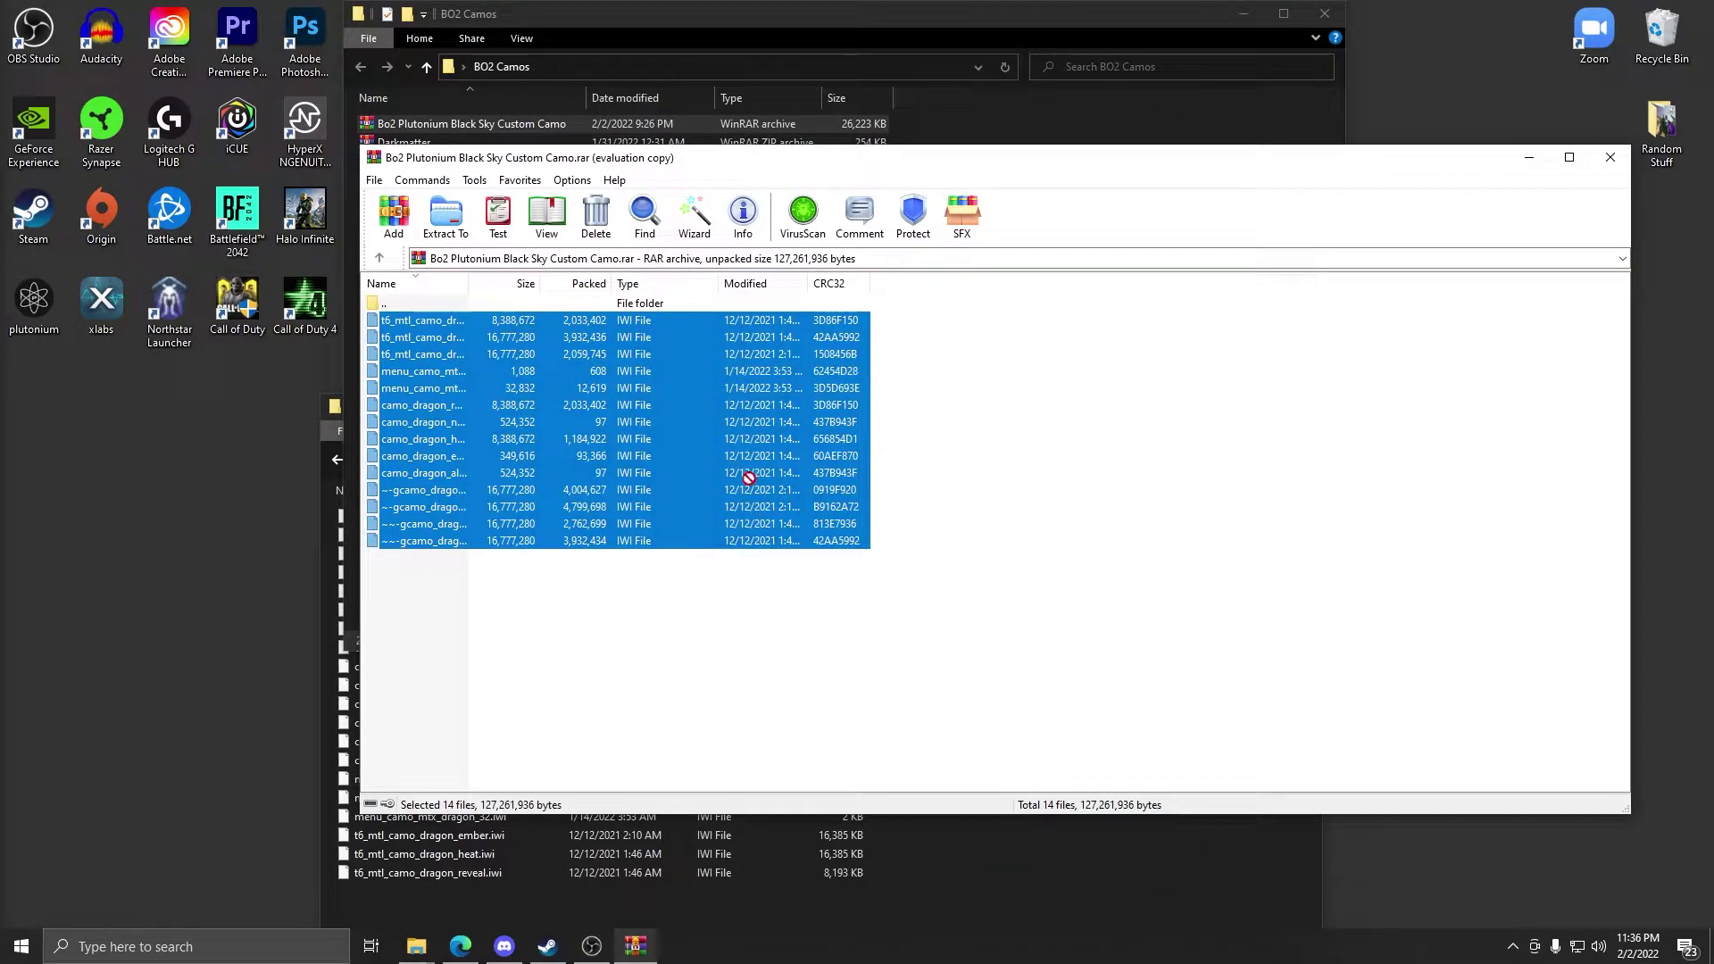
left_click(1610, 157)
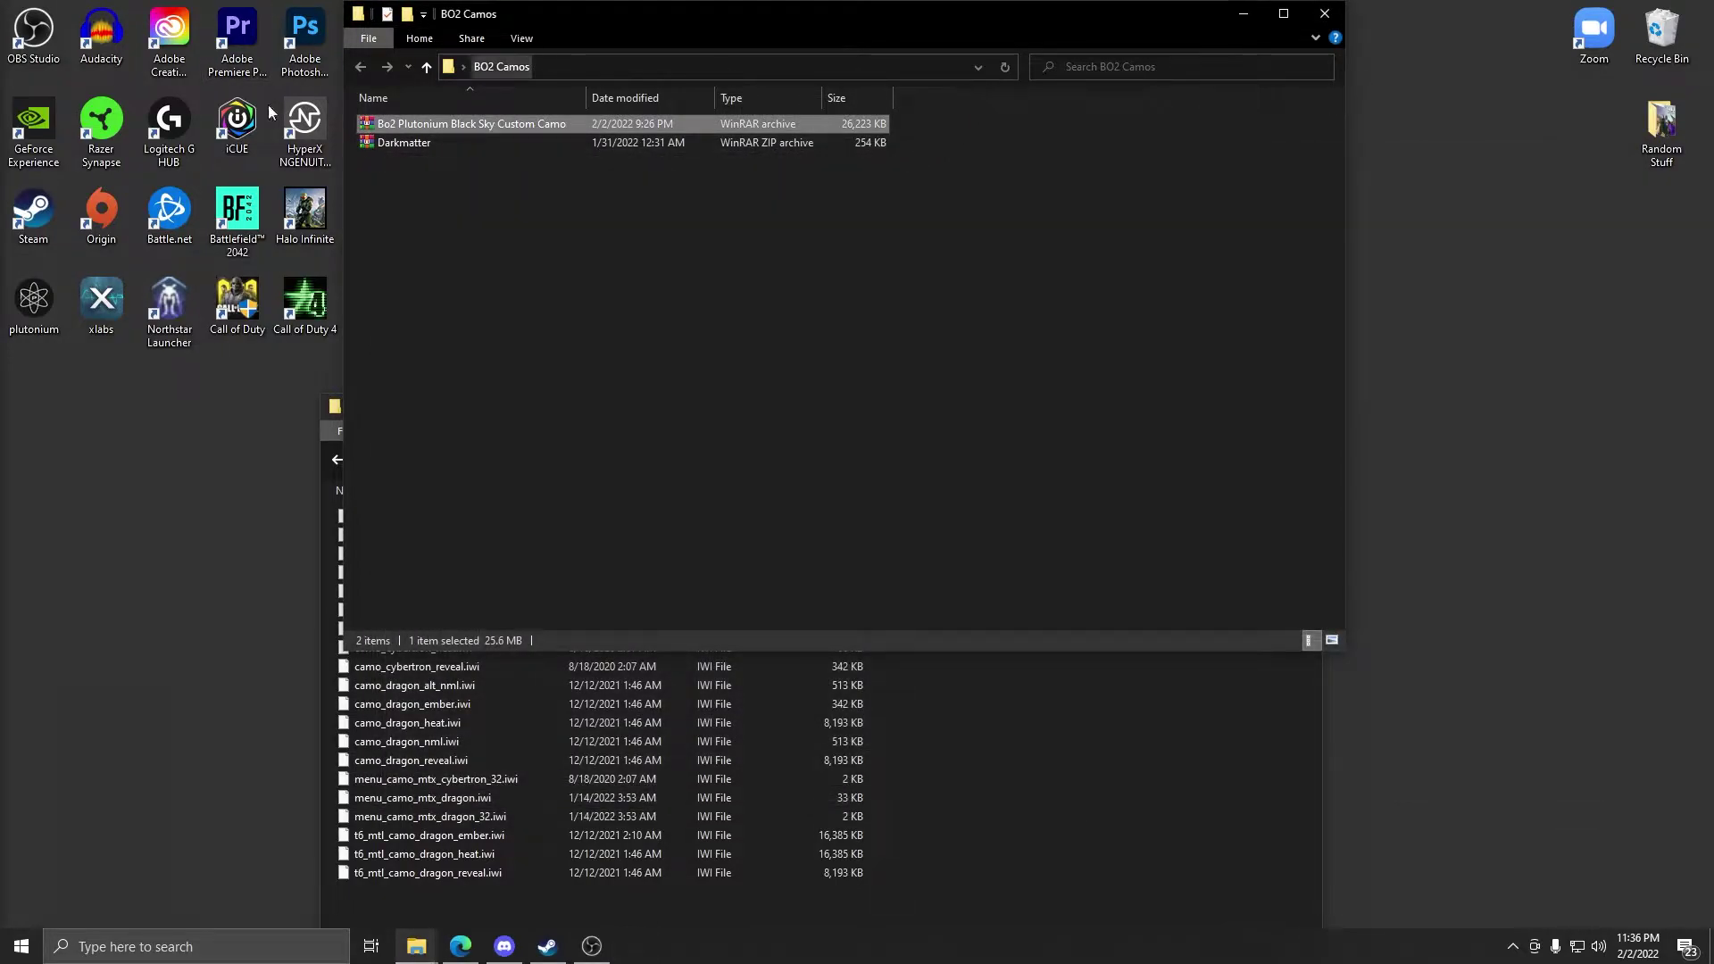
- Retrace the path from the Call of Duty Black Ops II folder through t6r and data to images, and close both folder windows
left_click(1187, 726)
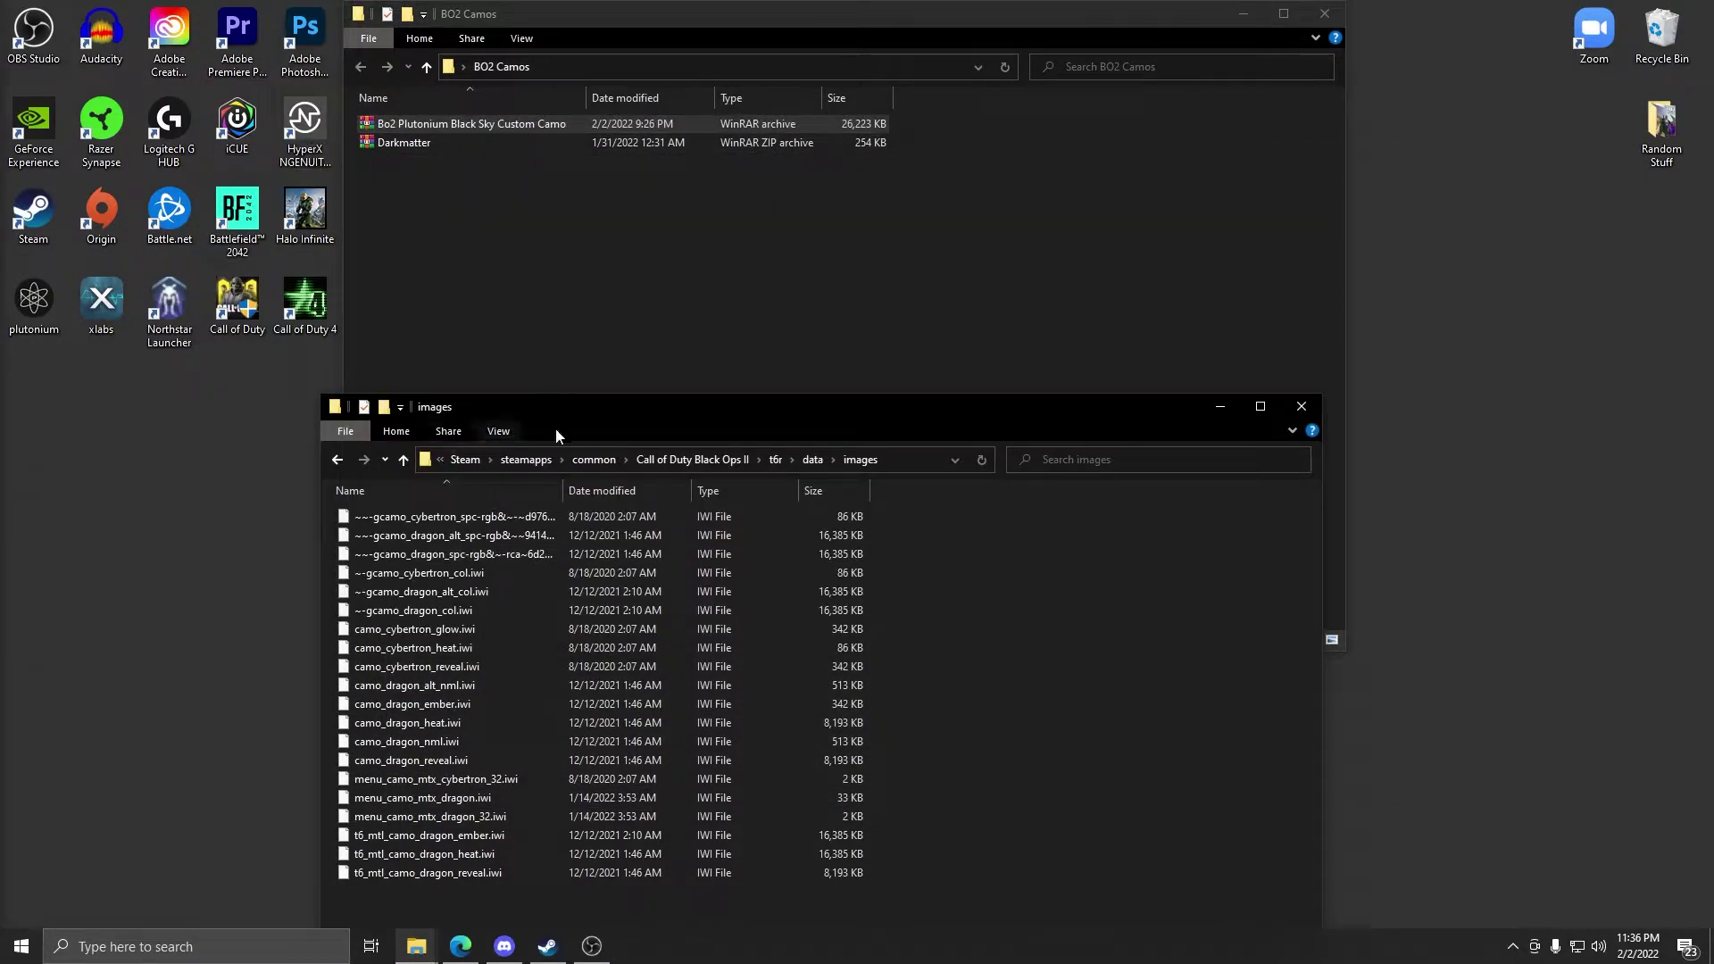
left_click(687, 459)
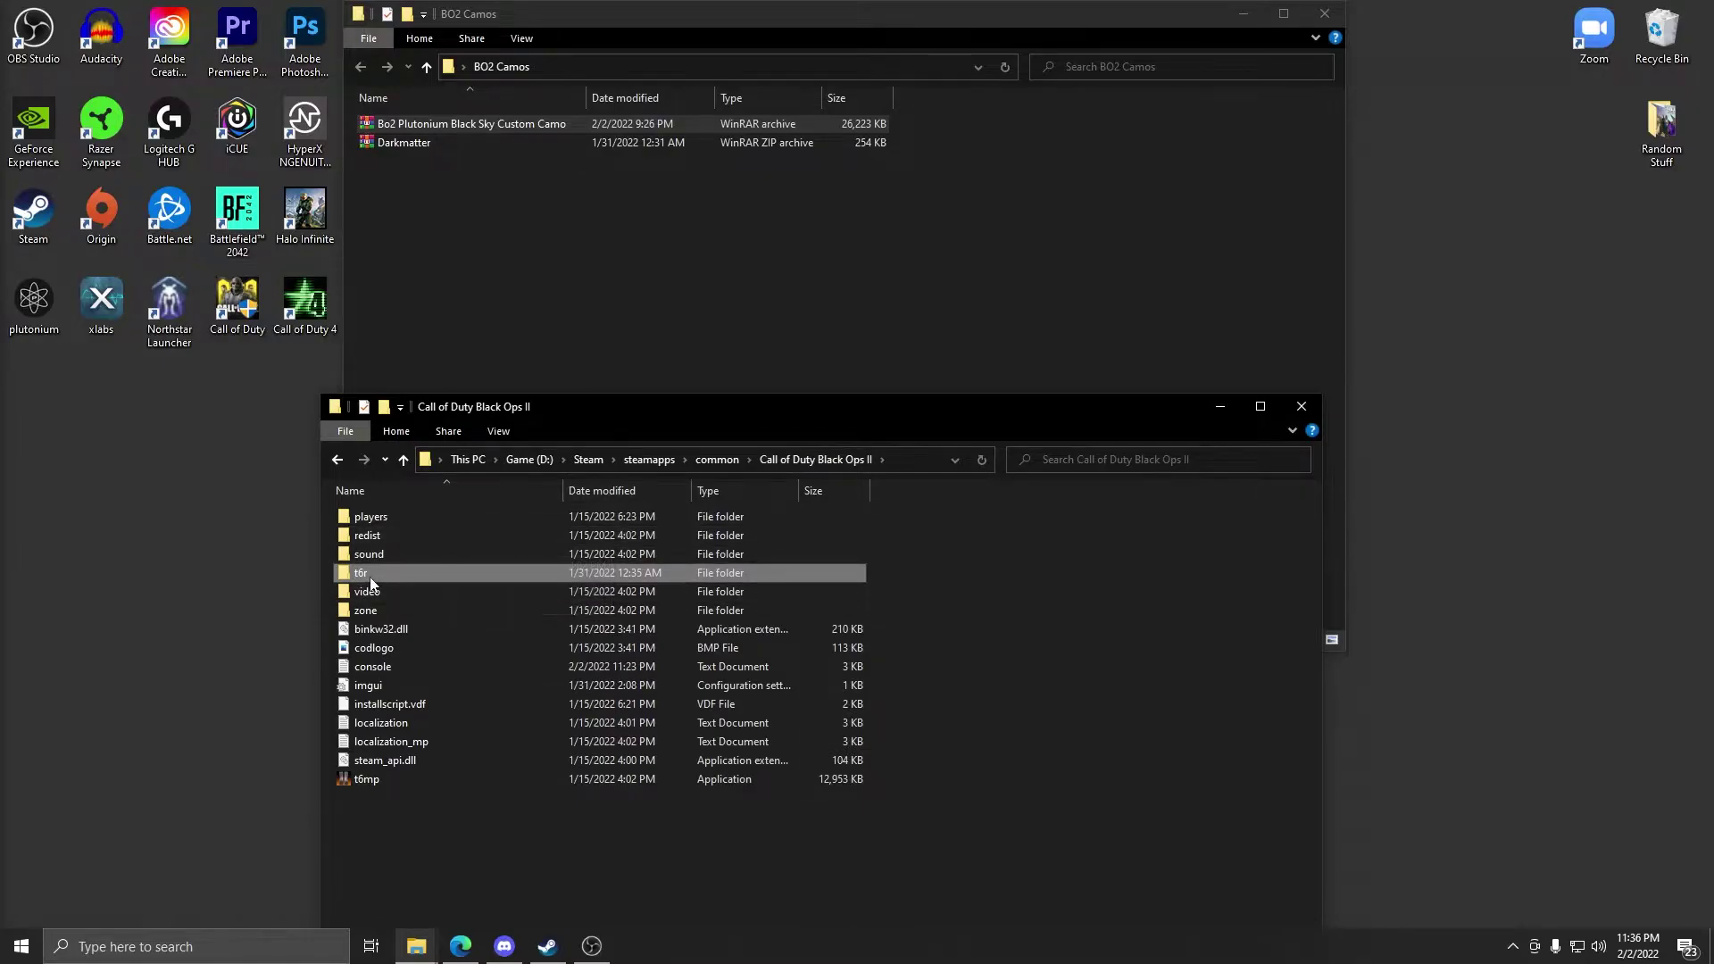
double_click(369, 574)
double_click(416, 523)
double_click(383, 523)
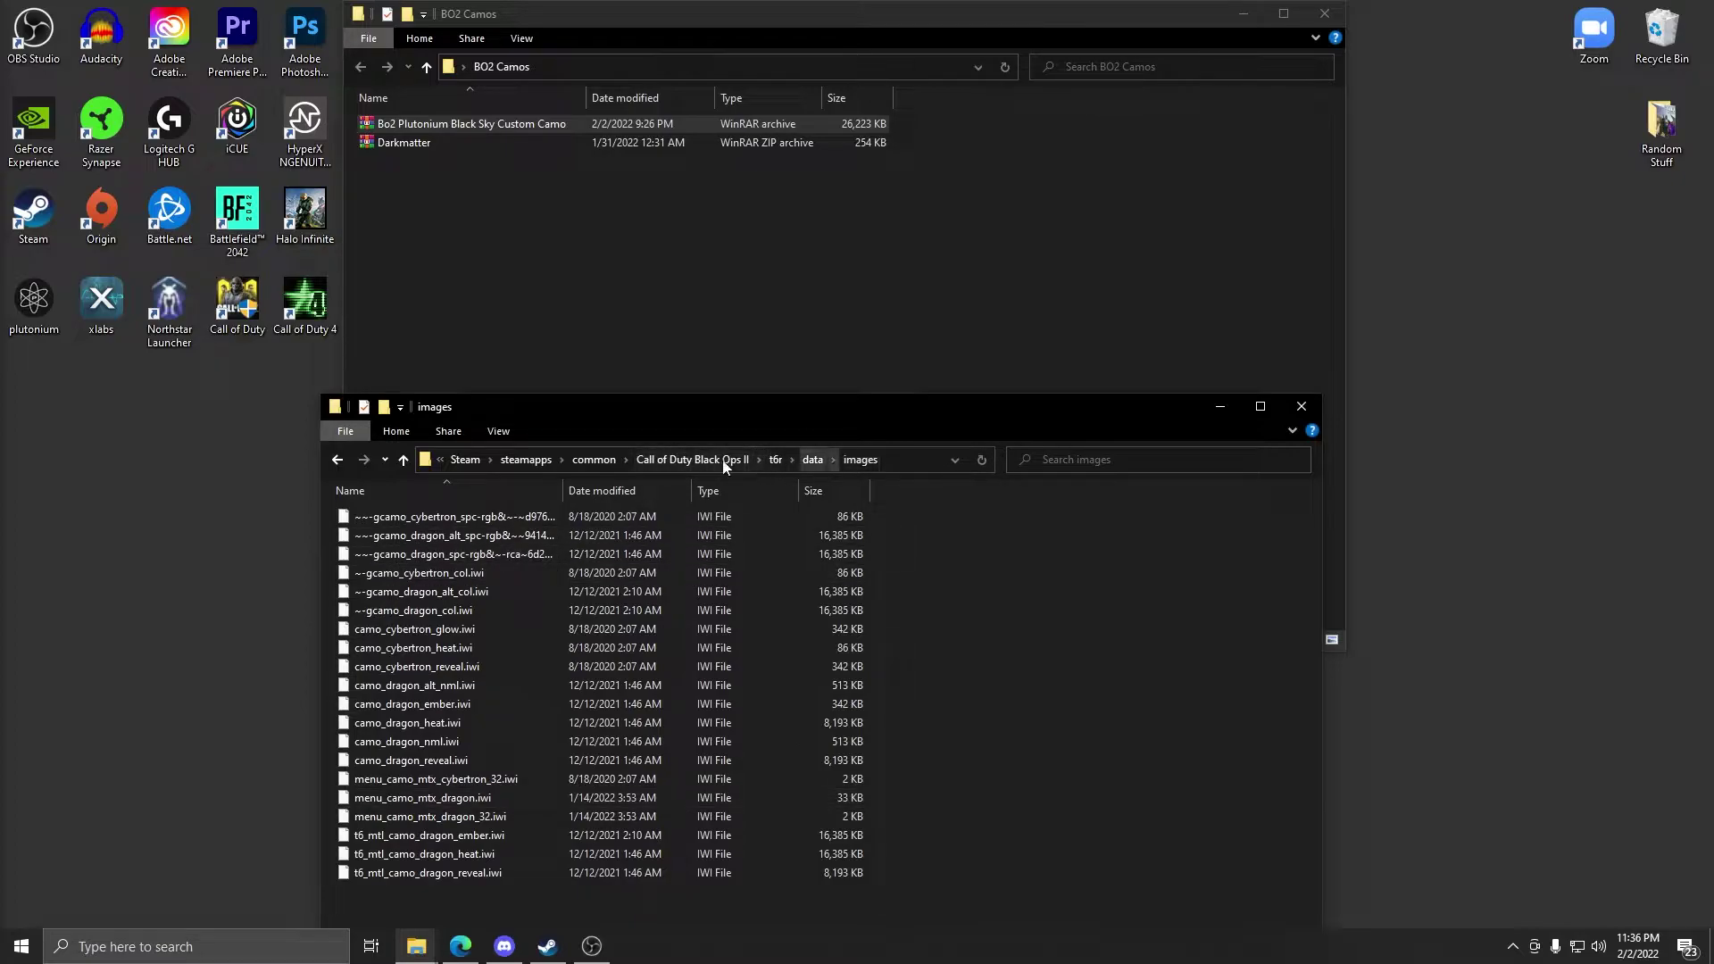
left_click_drag(831, 416, 773, 260)
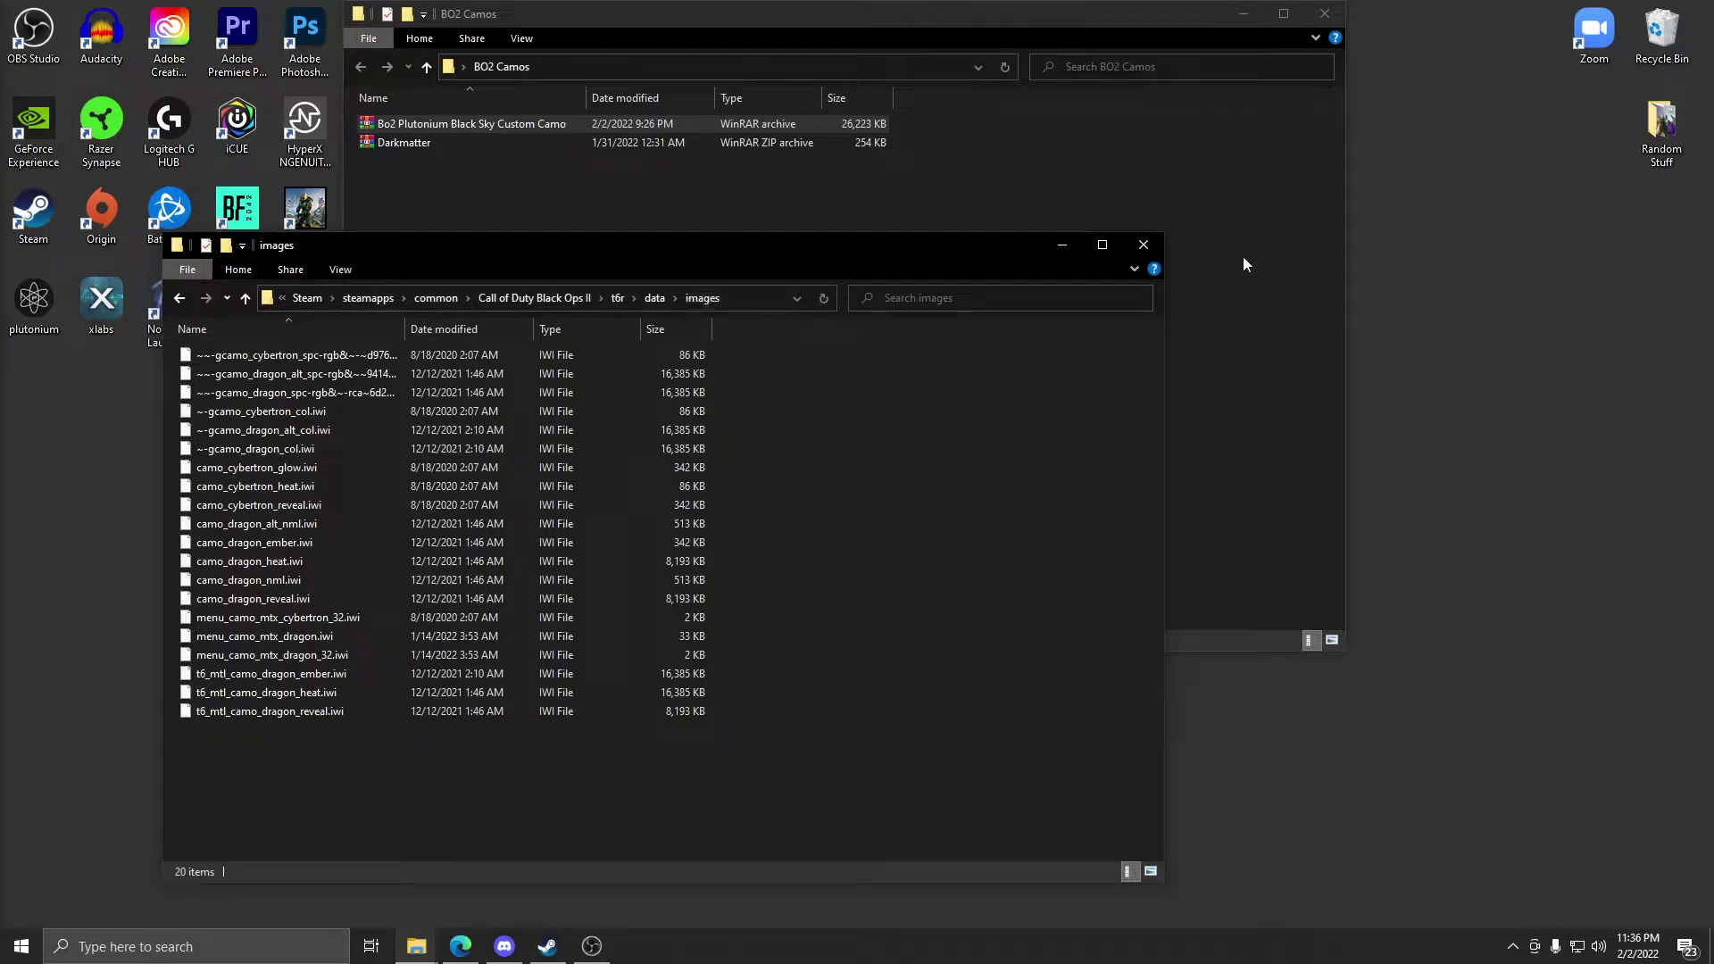
left_click(1142, 244)
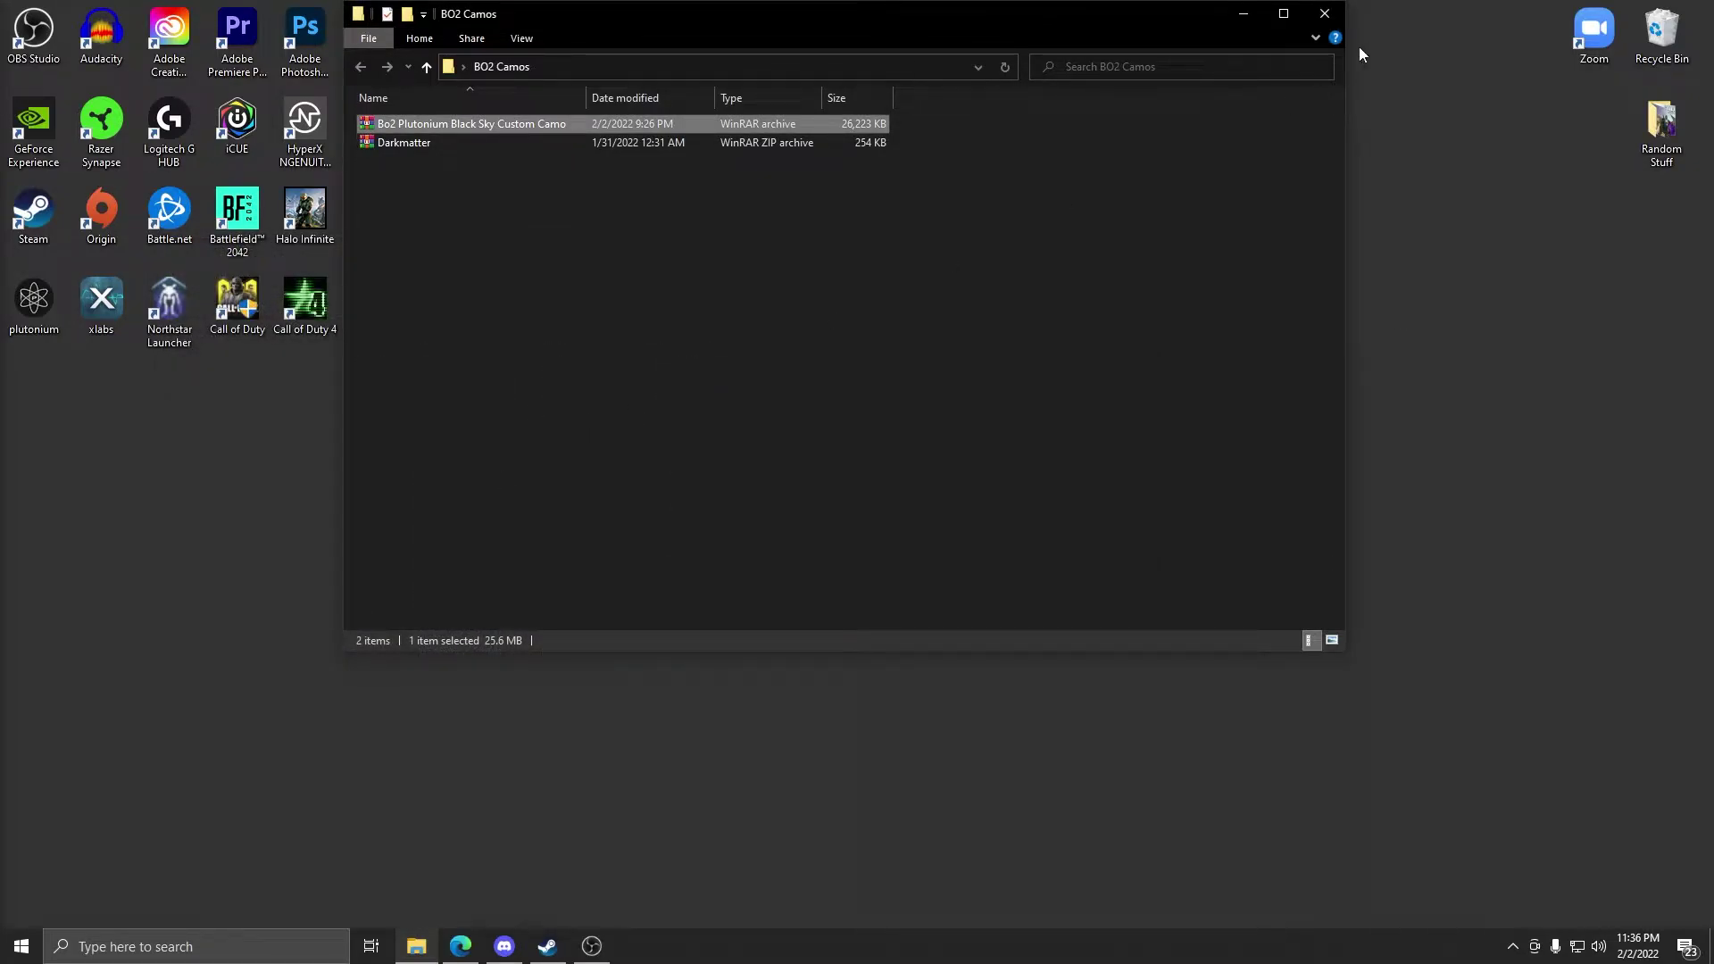
left_click(1324, 13)
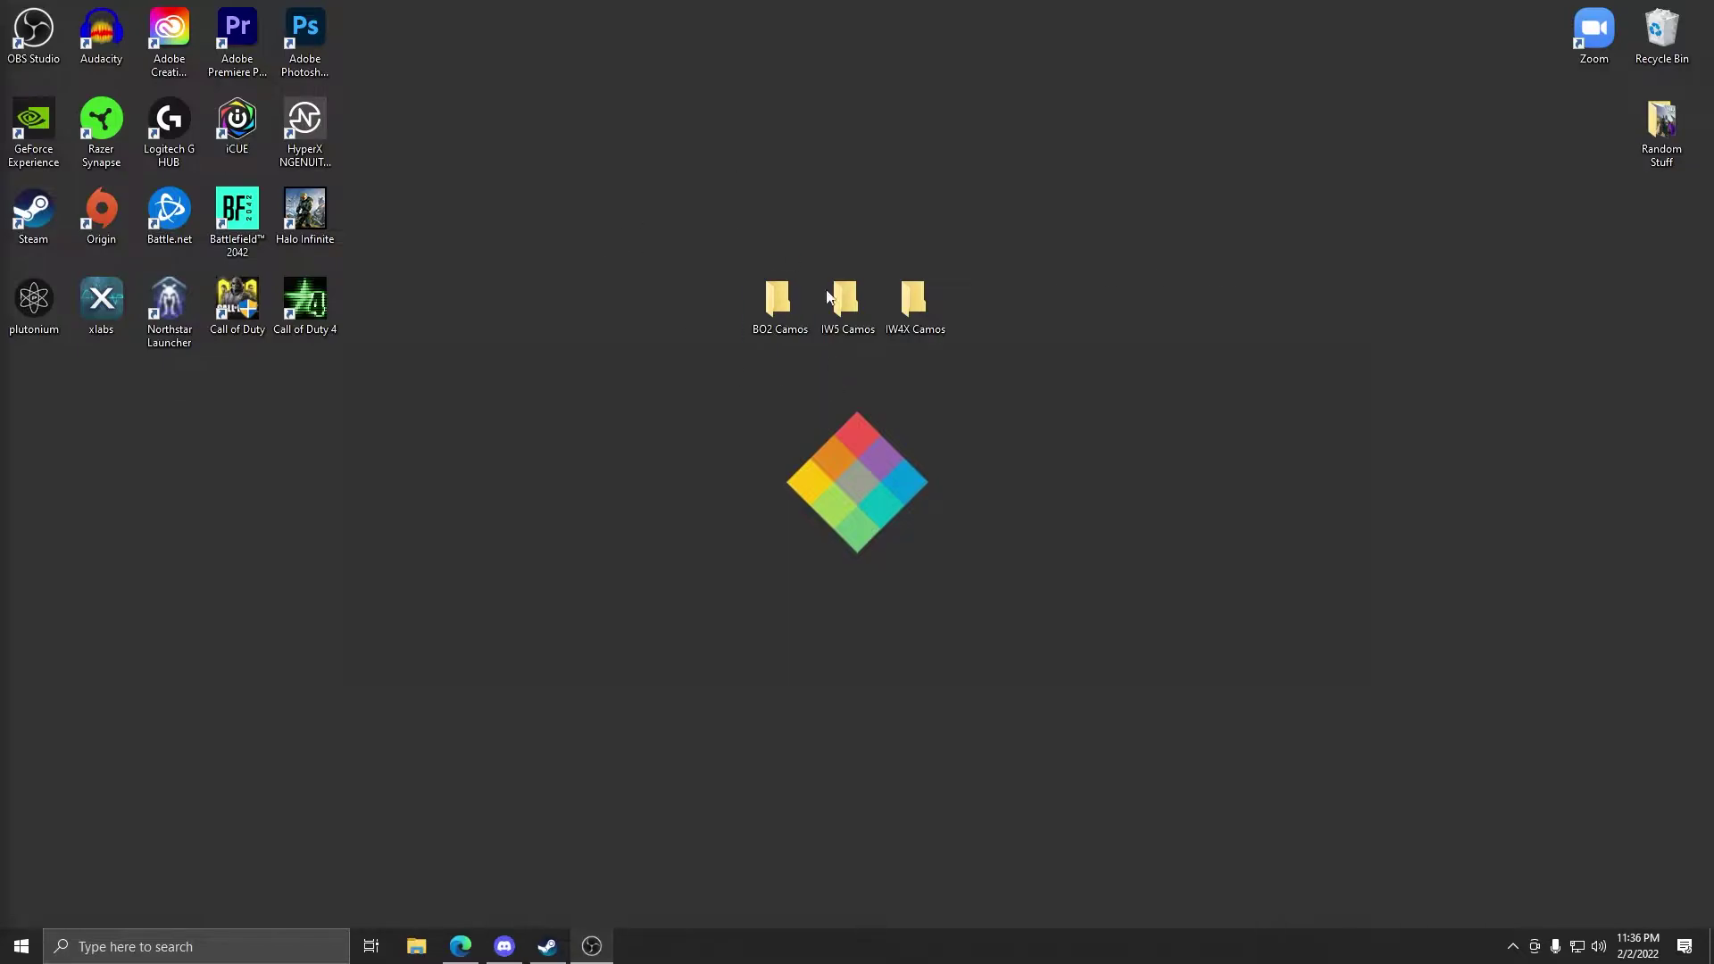
- View the camo archives in the BO2 Camos desktop folder and close the folder window
double_click(777, 319)
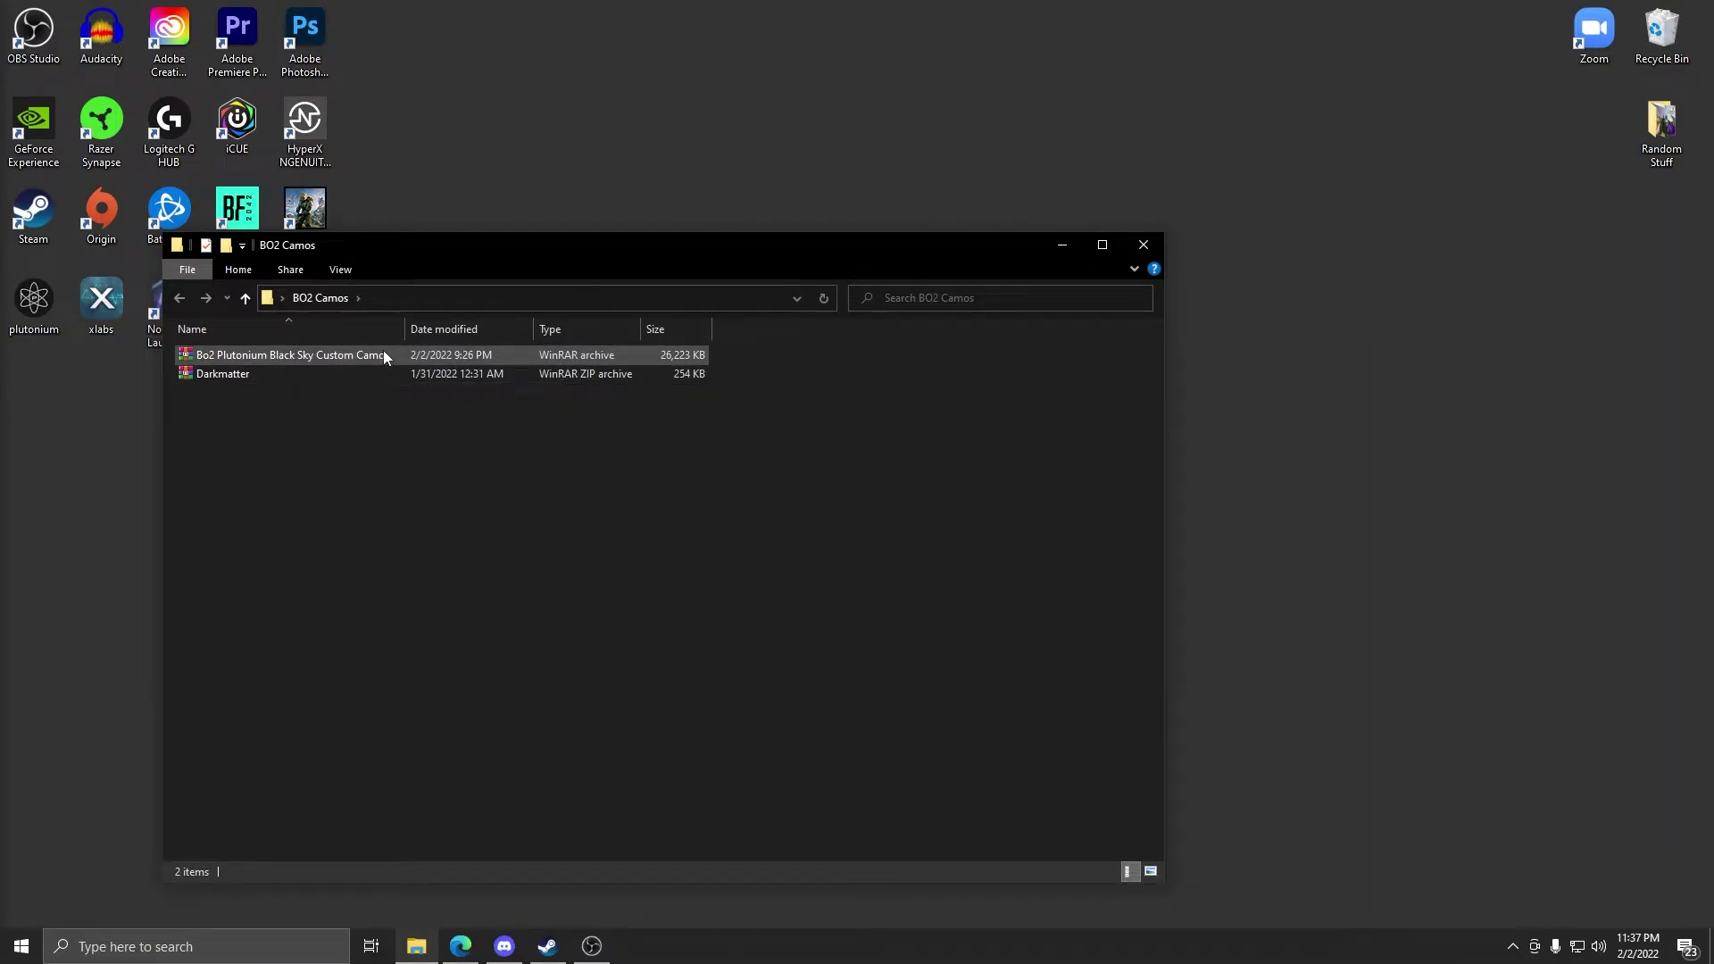
left_click(1157, 247)
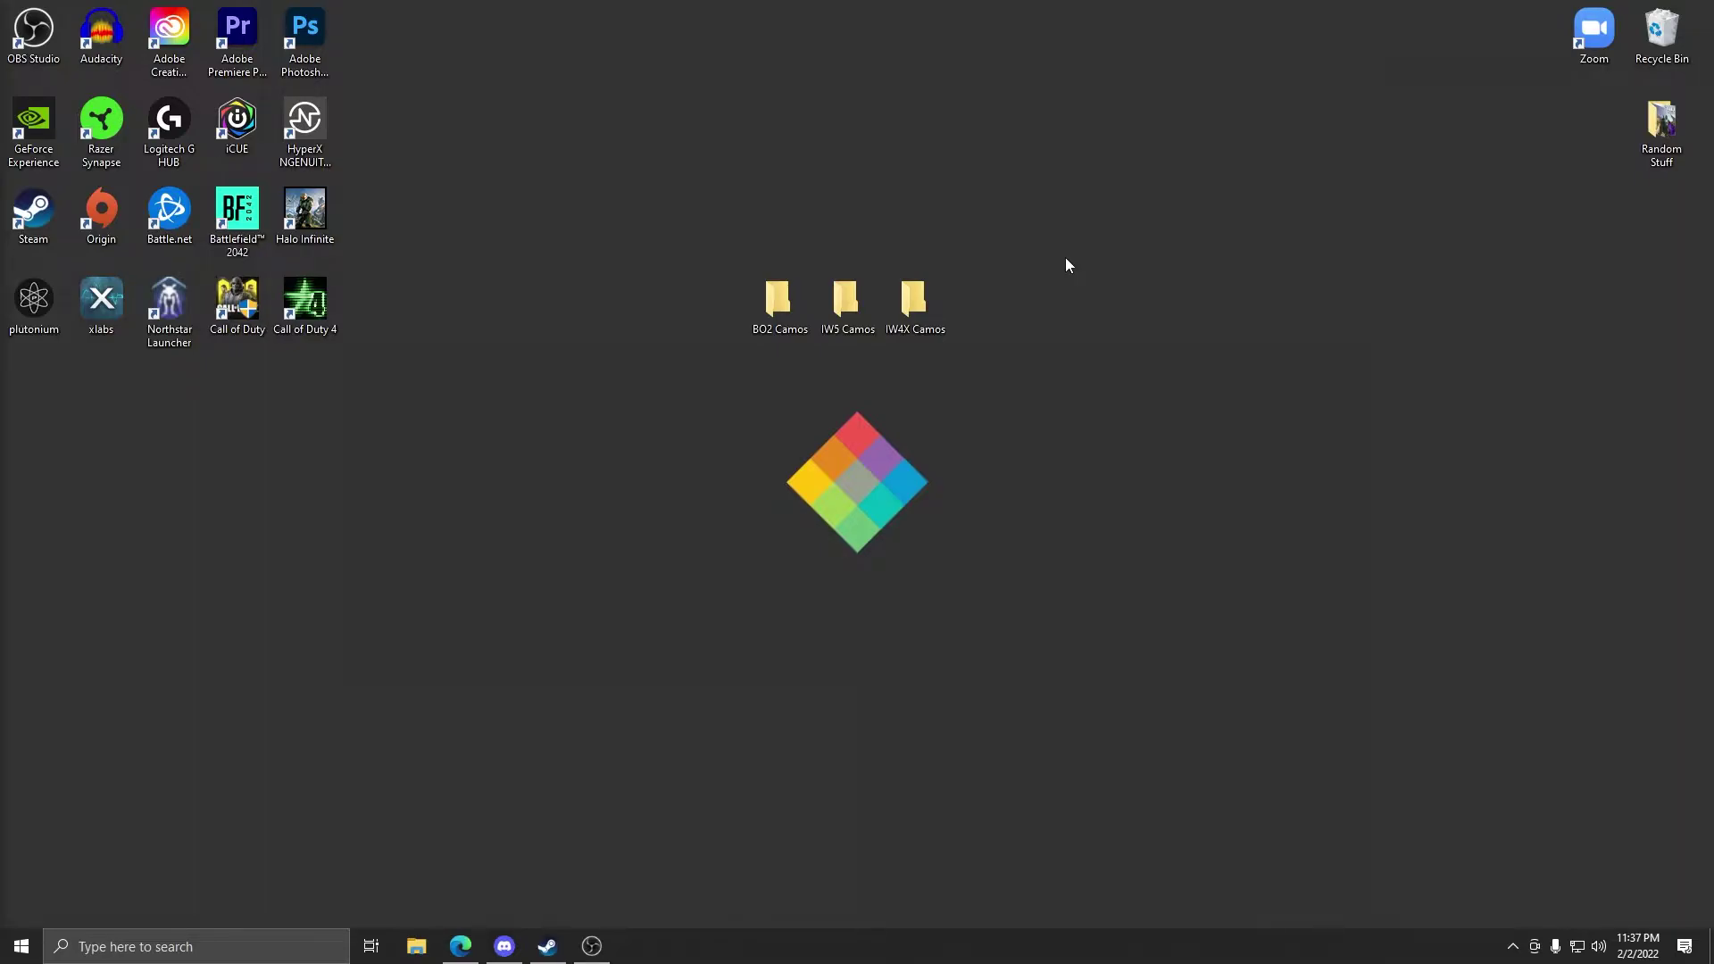
left_click_drag(767, 293, 719, 300)
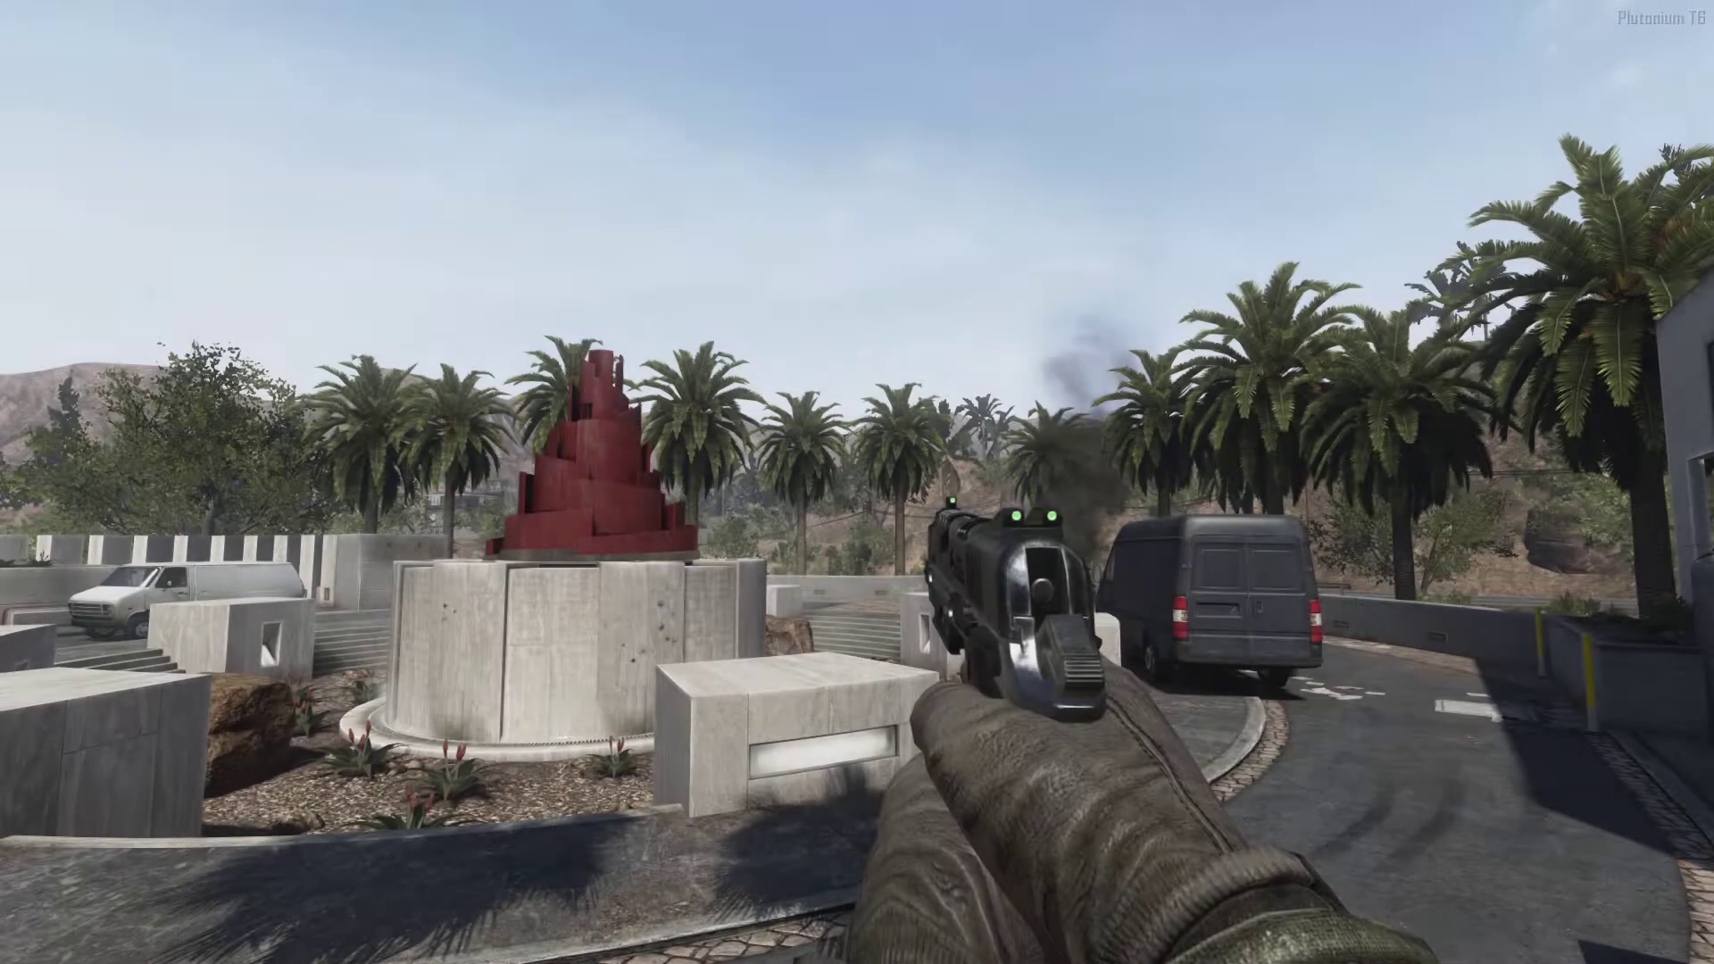
key("1")
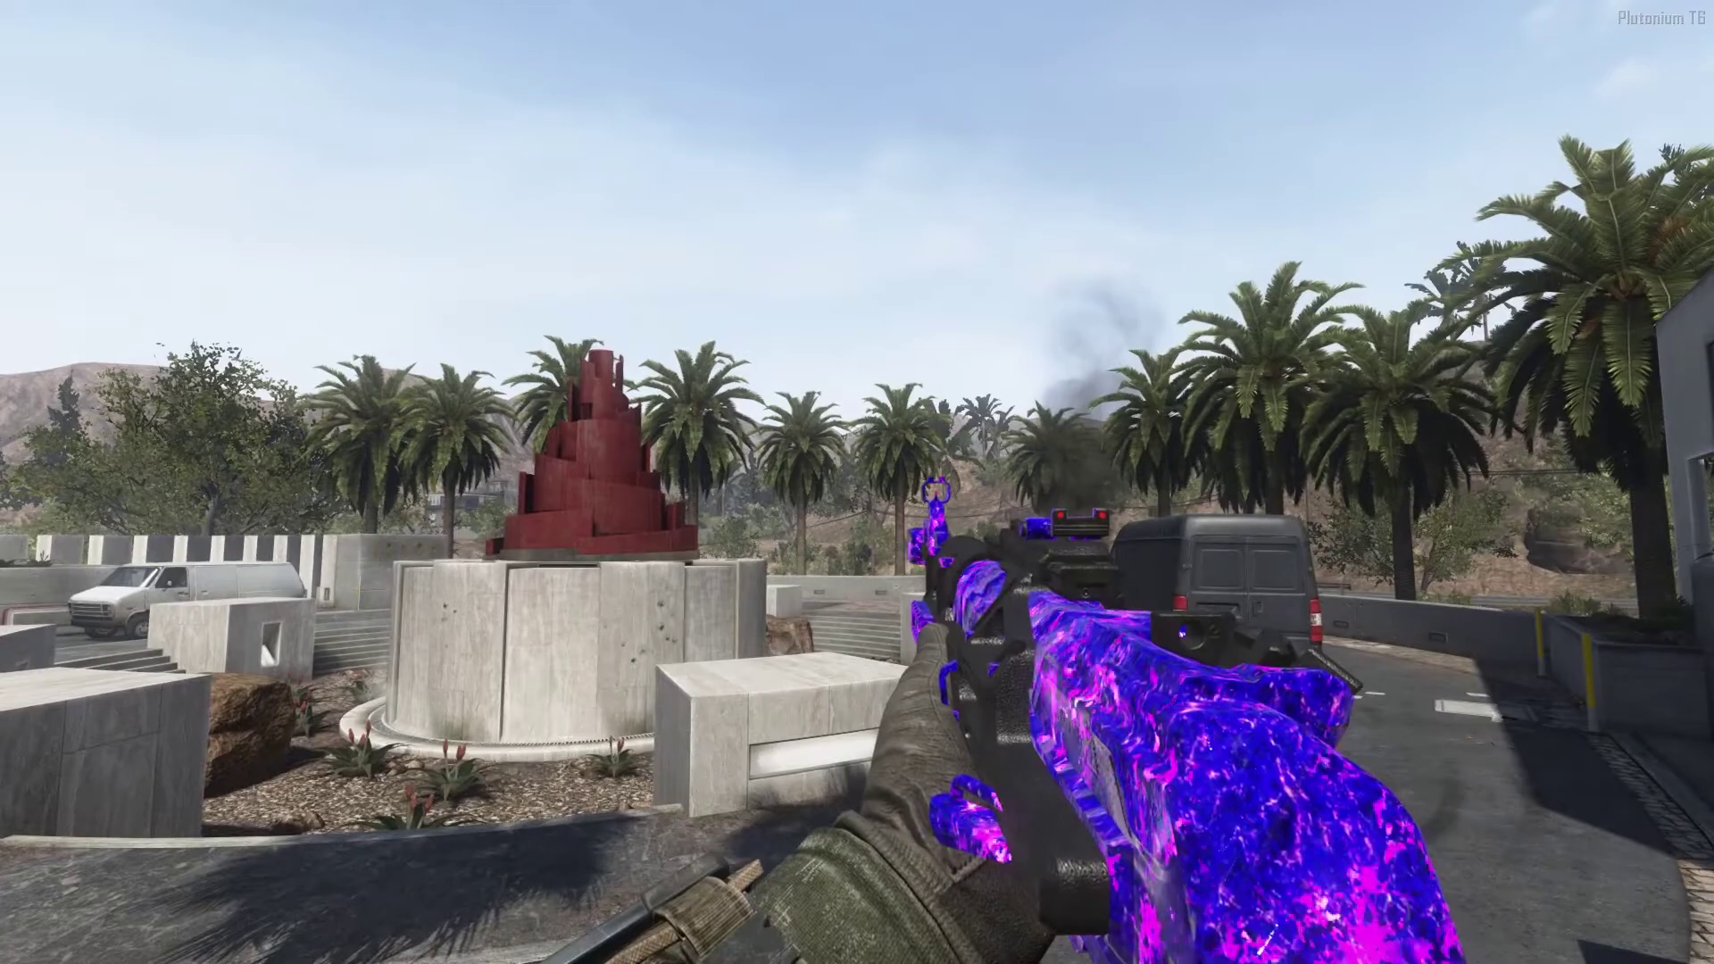
right_click(857, 482)
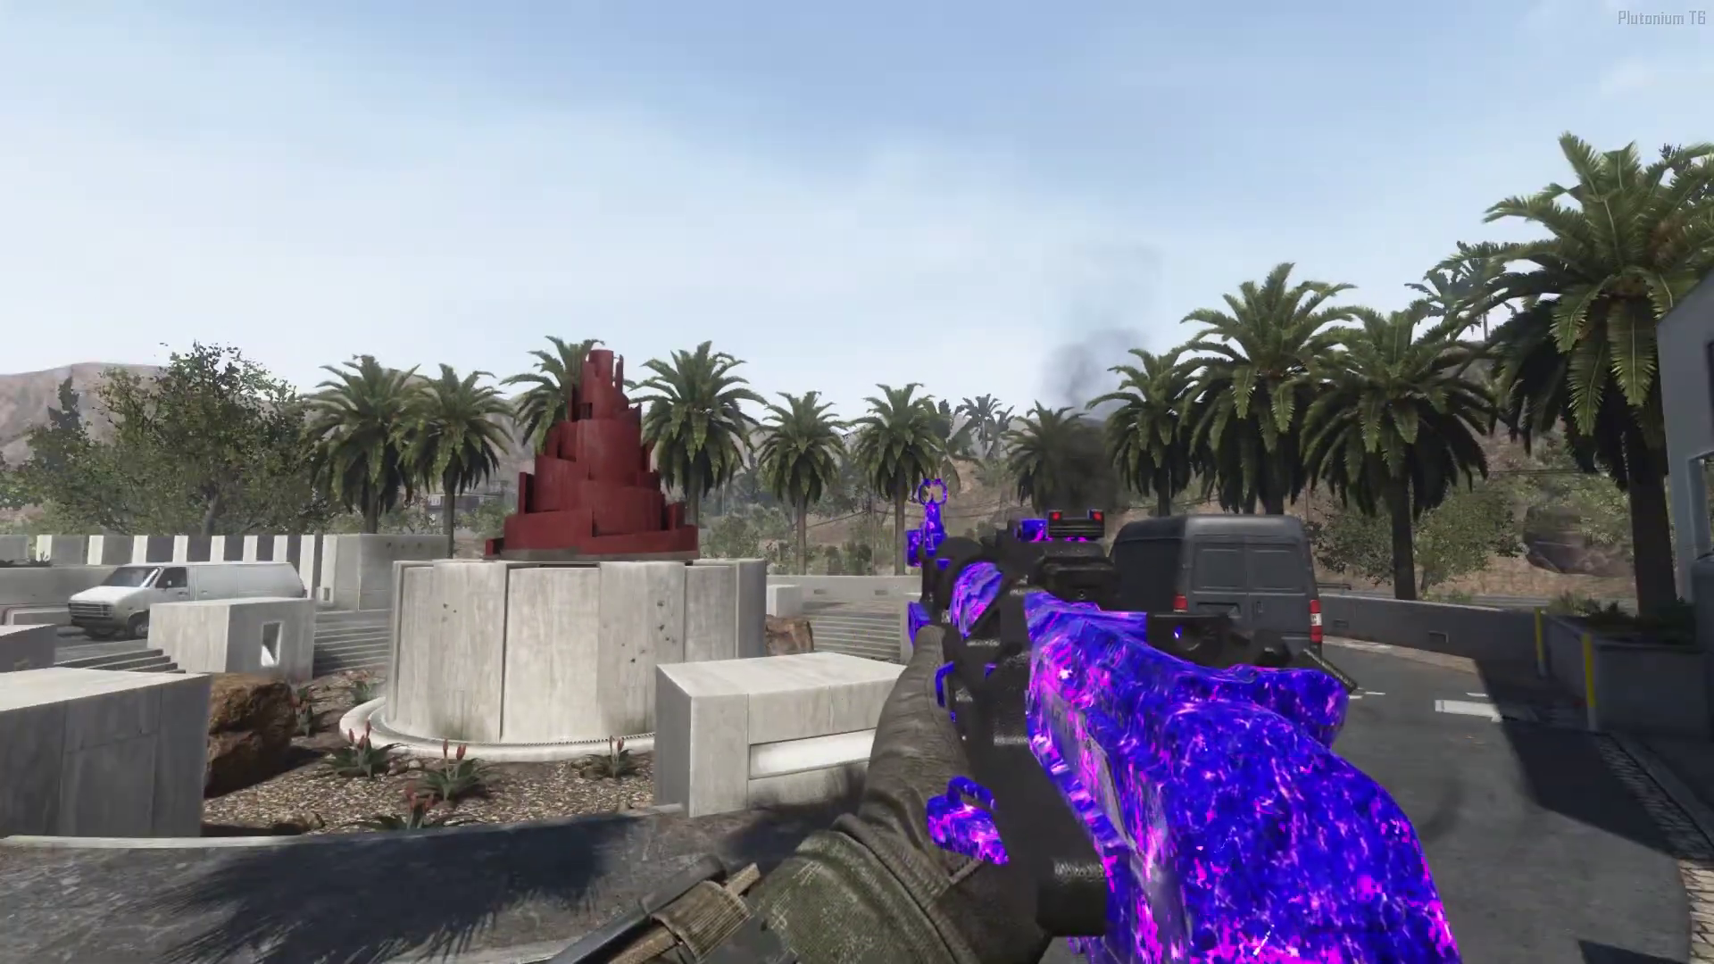
right_click(857, 482)
left_click(856, 481)
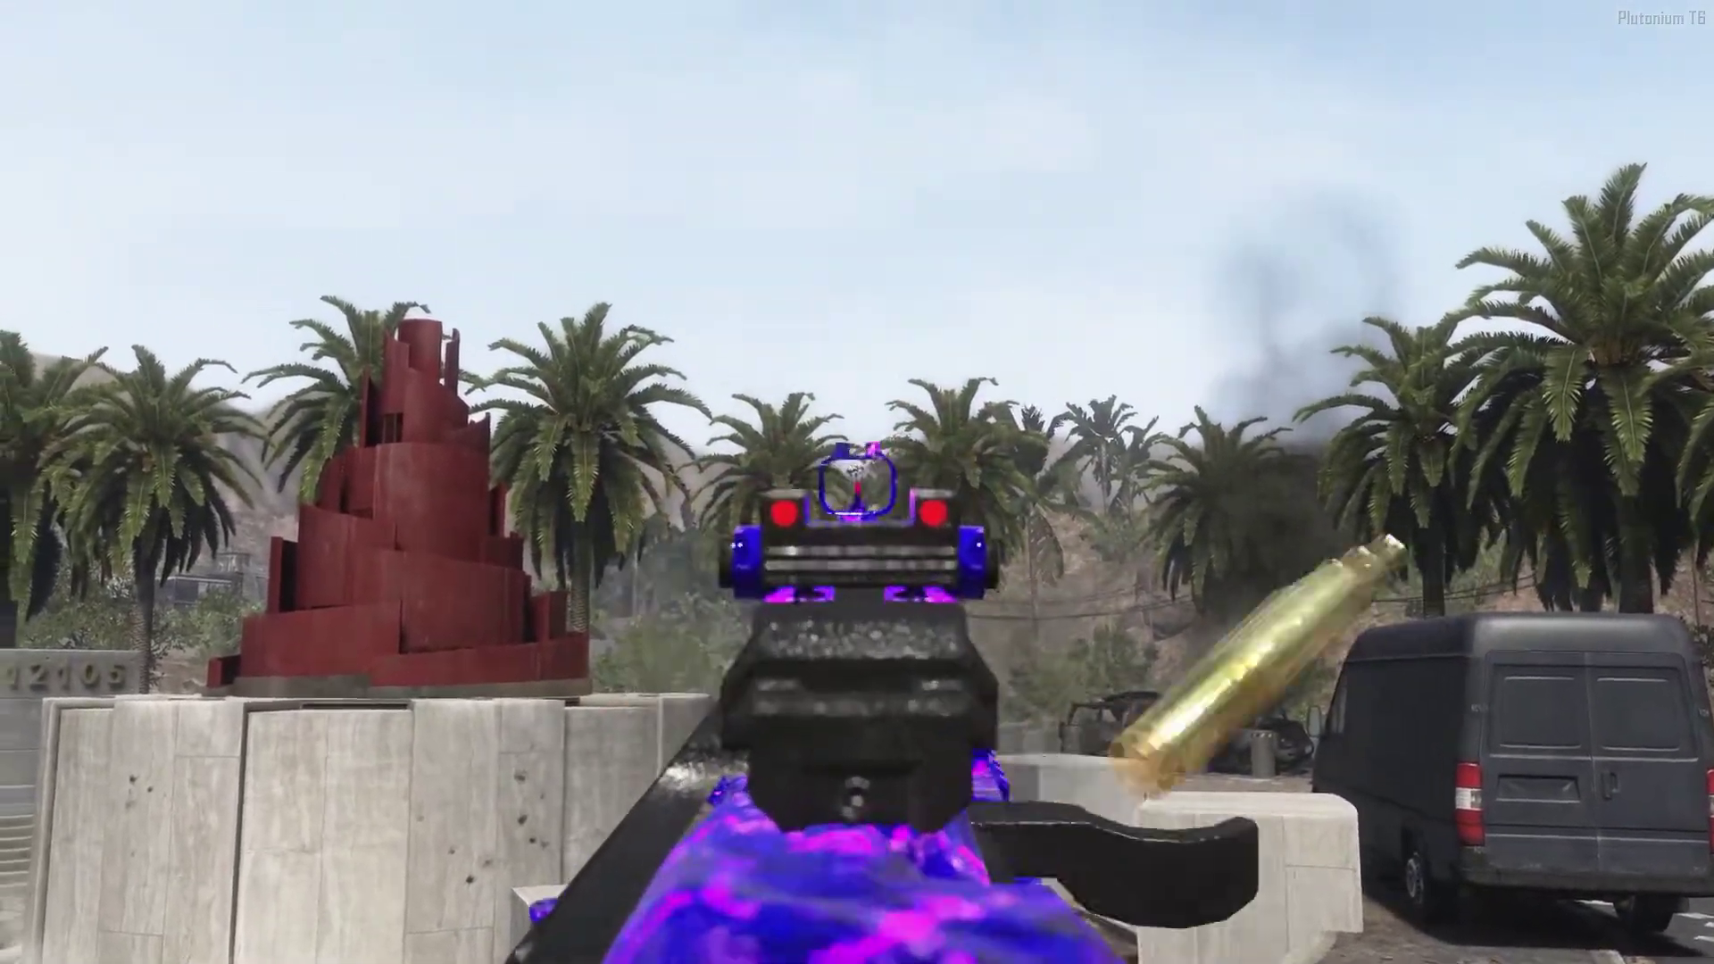
left_click(857, 482)
key("r")
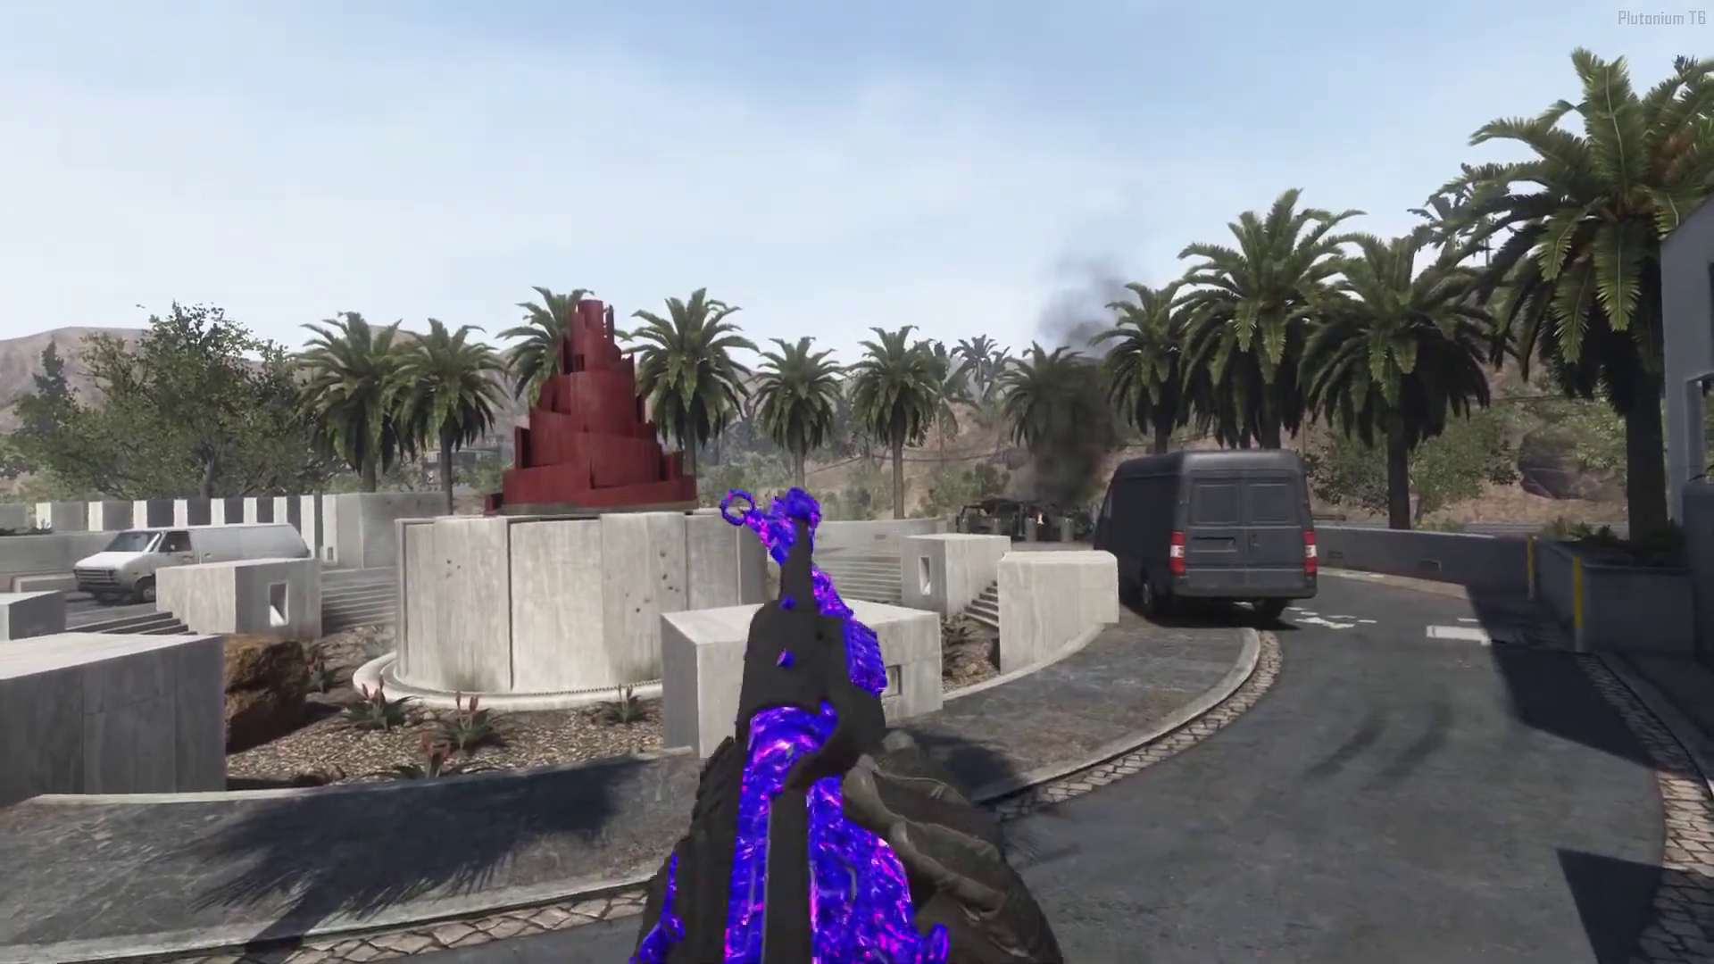
key("1")
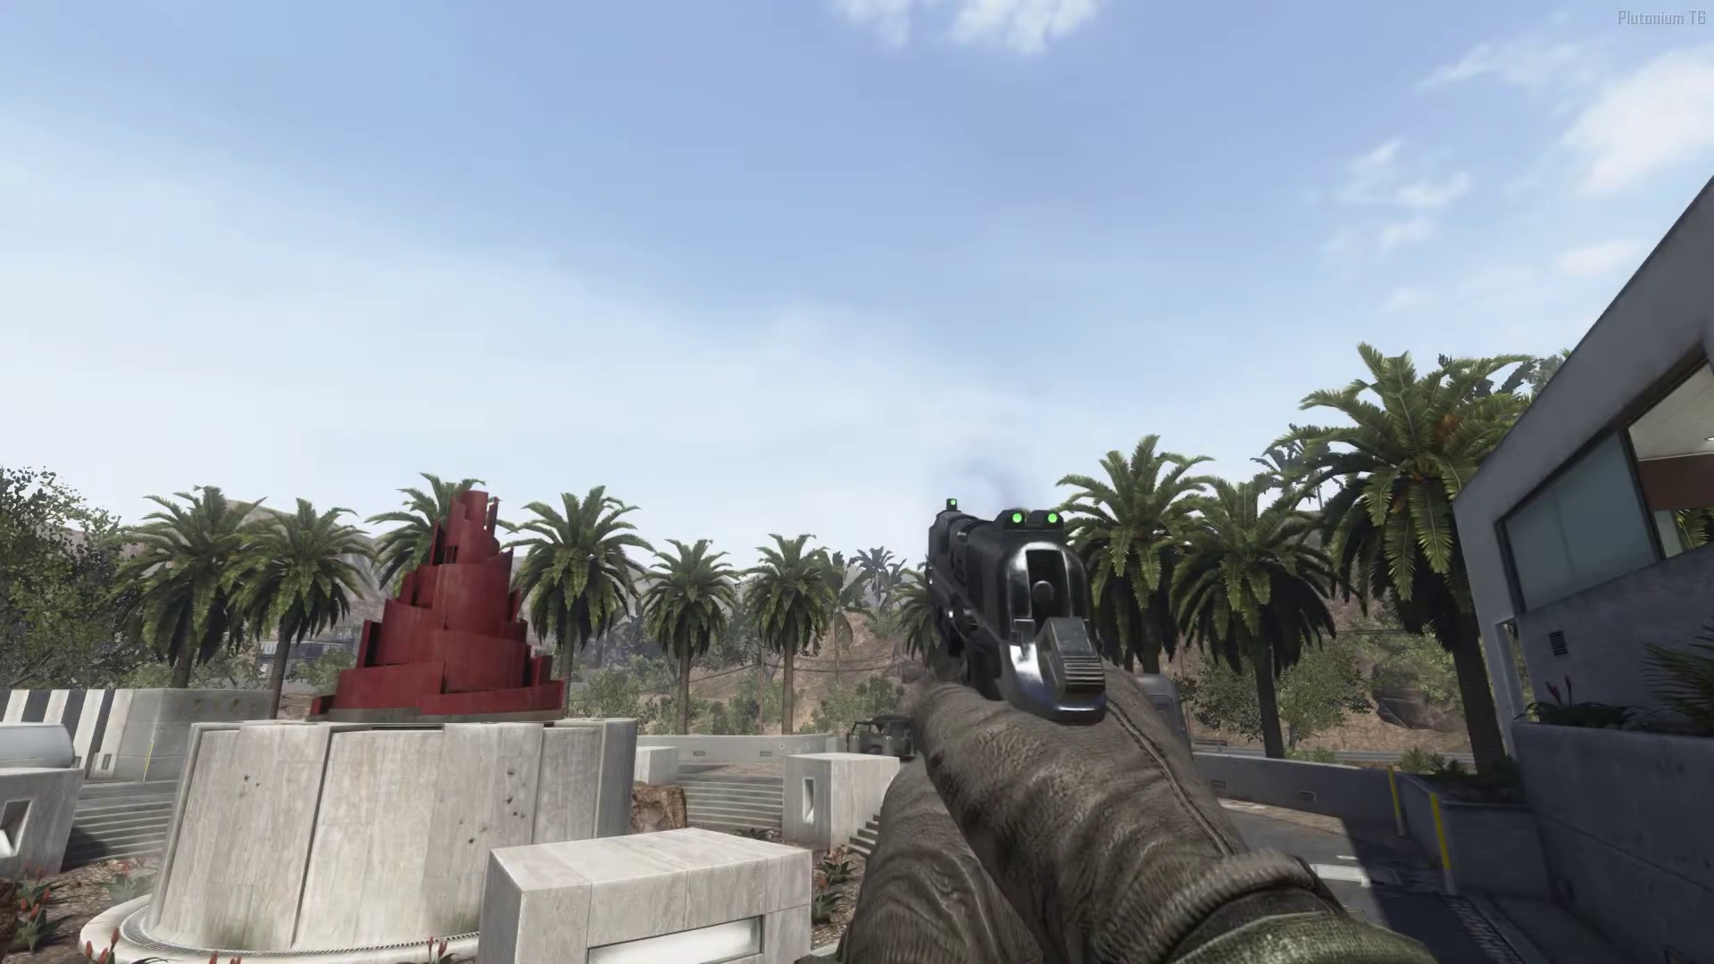
key("1")
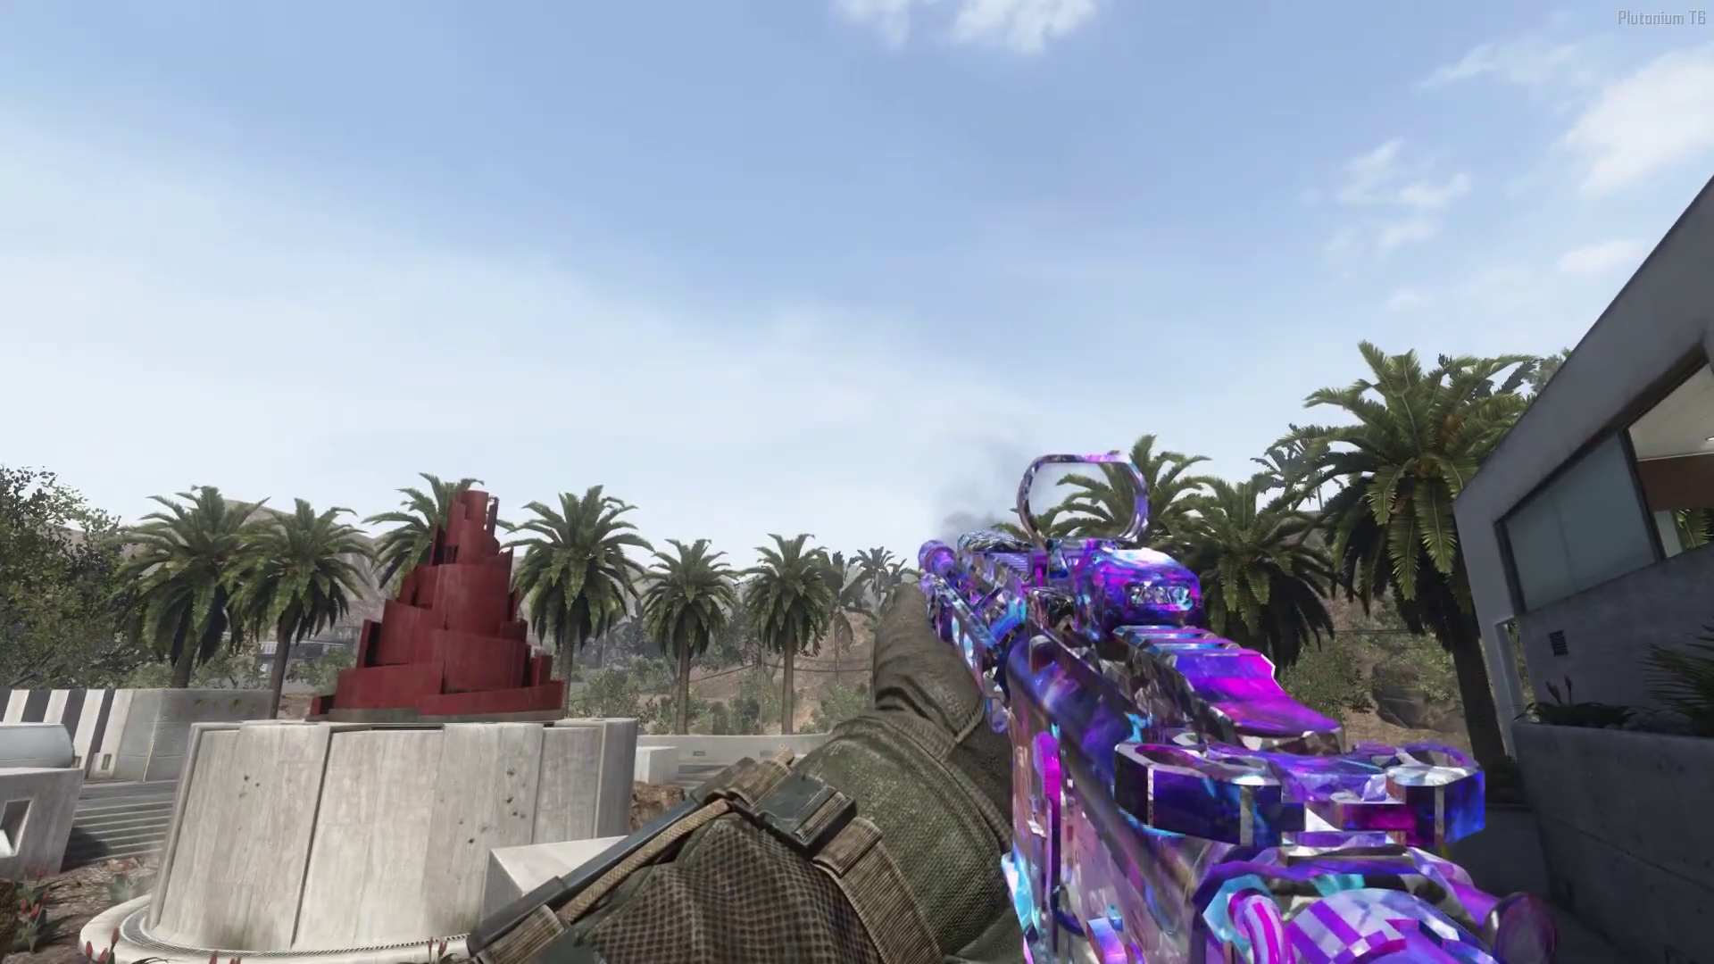
right_click(856, 482)
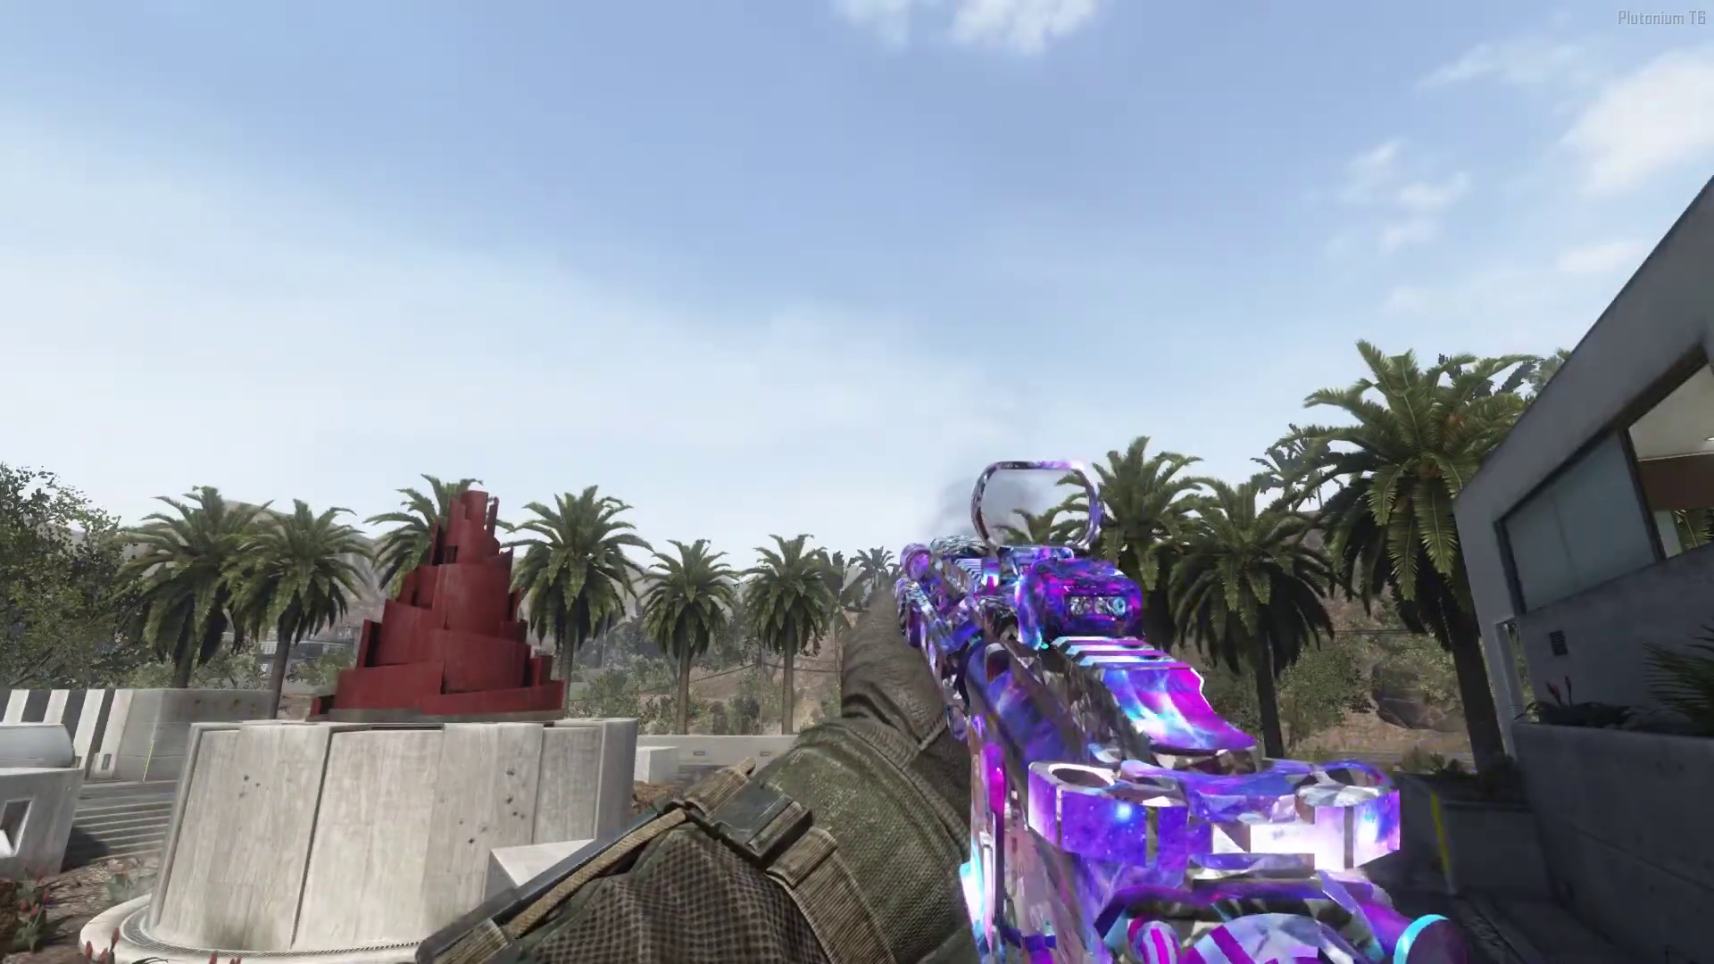
right_click(857, 482)
left_click(856, 482)
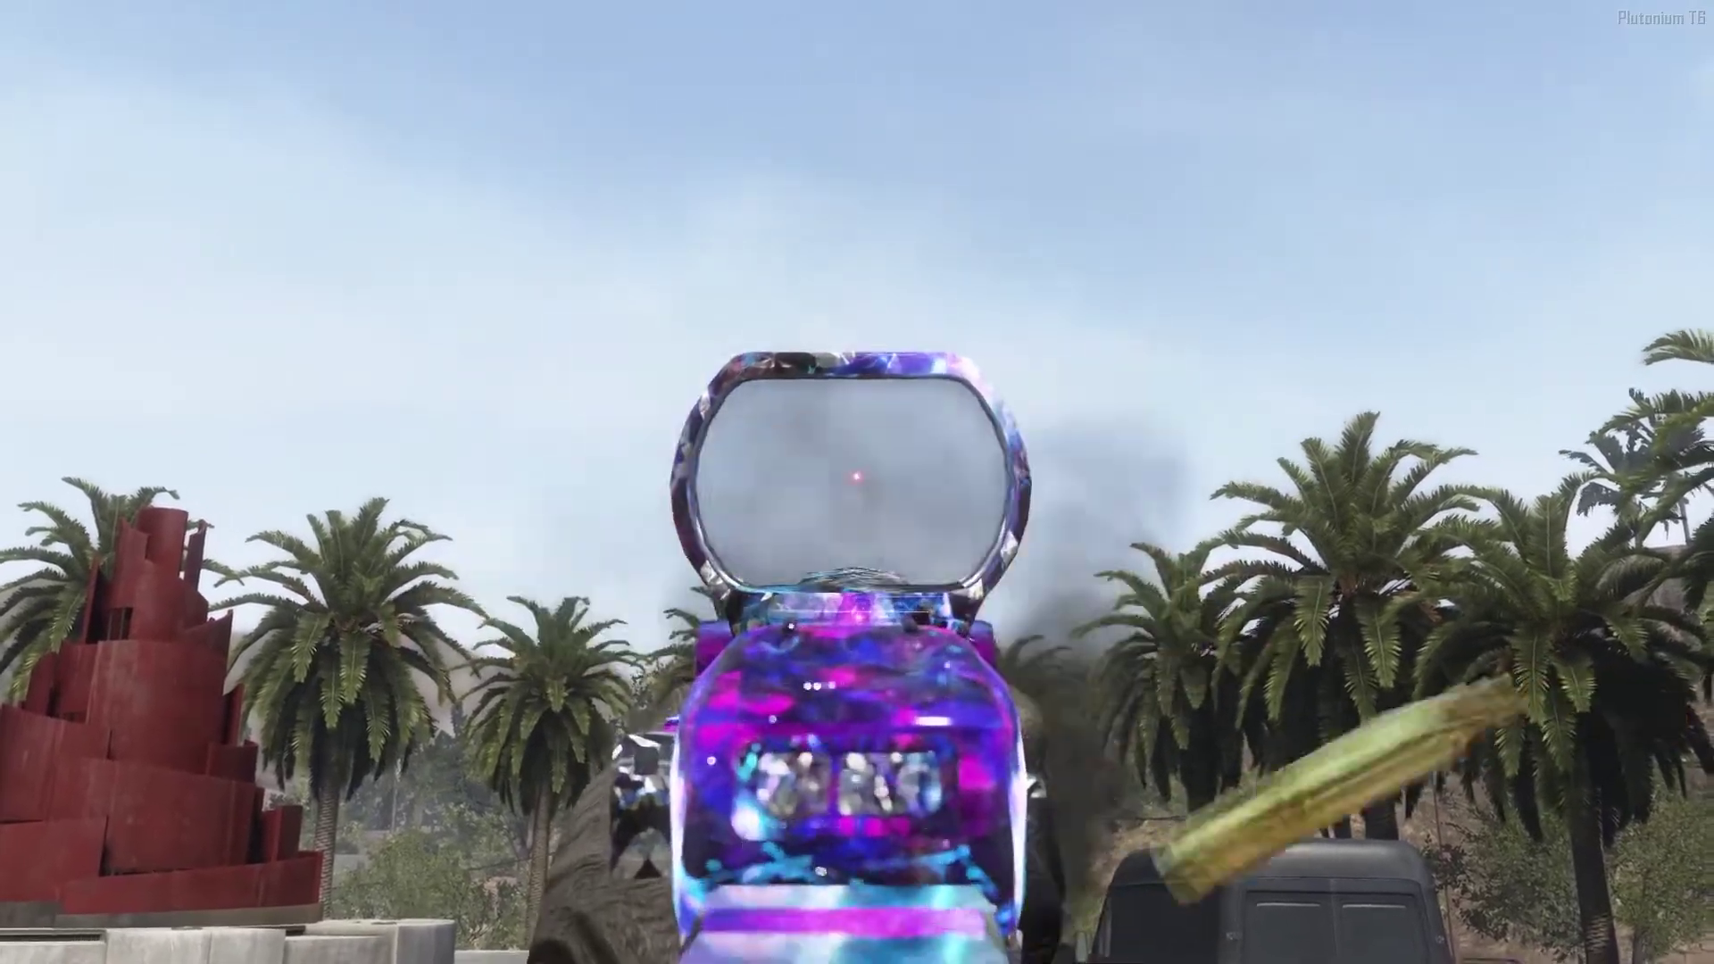
right_click(857, 482)
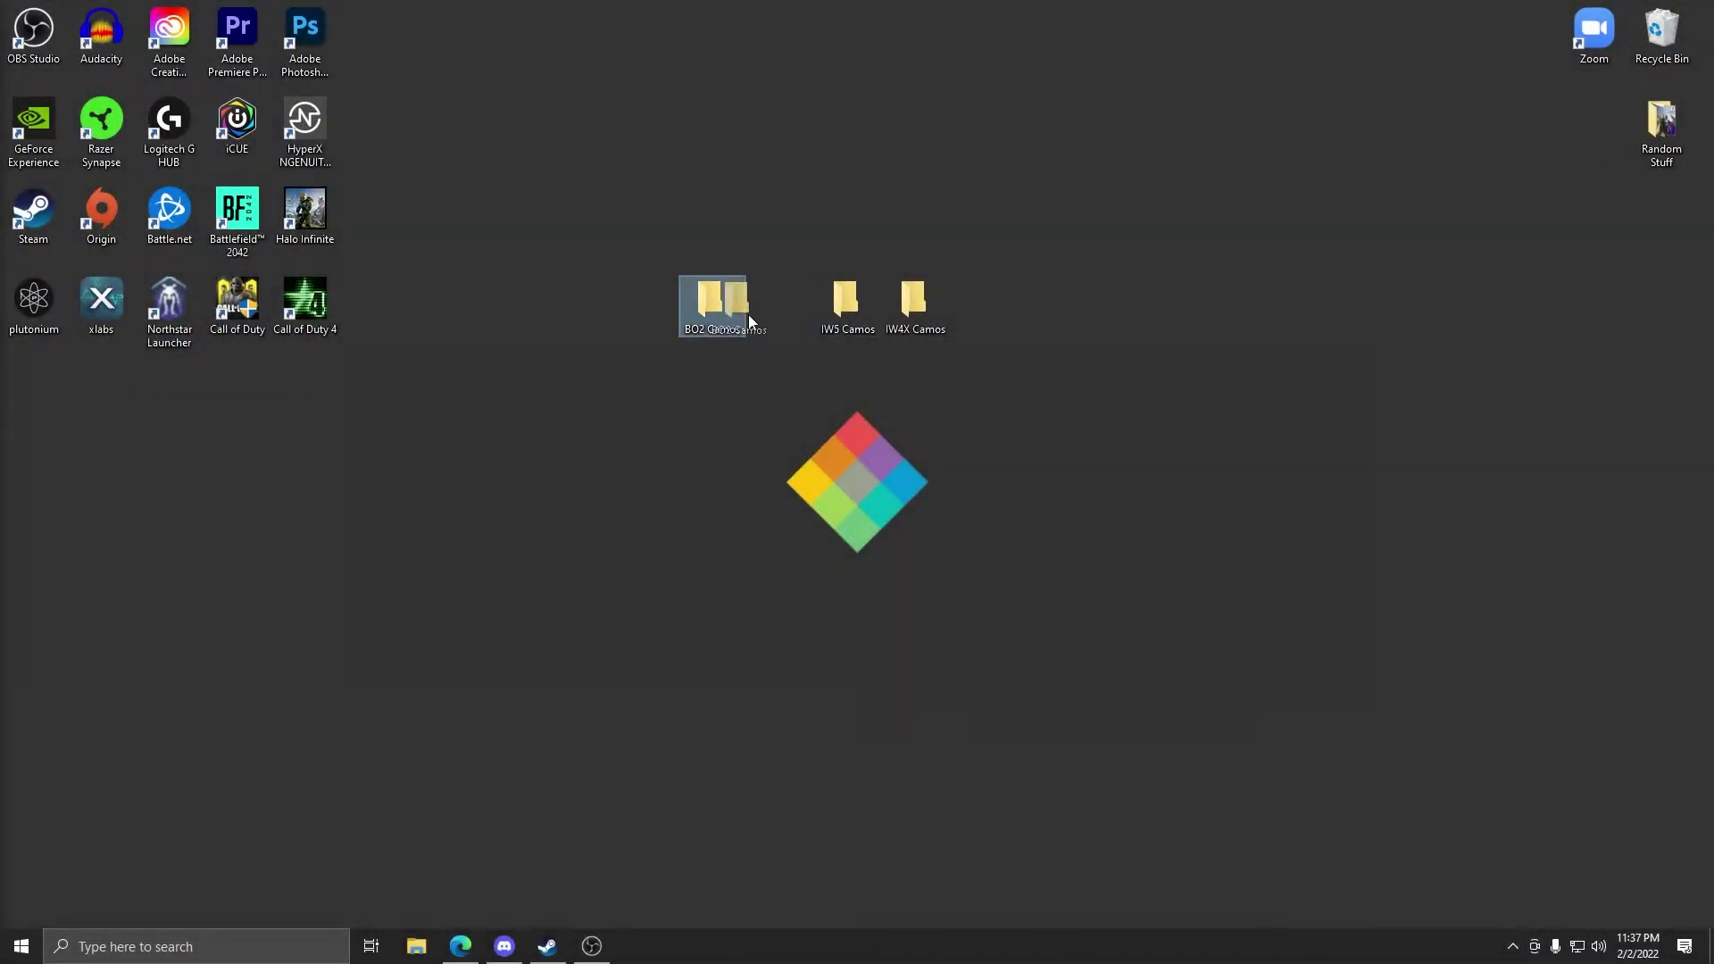
- Return the BO2 Camos folder to its place beside IW5 Camos, and view the contents of the IW5 Camos folder
left_click_drag(746, 314, 812, 319)
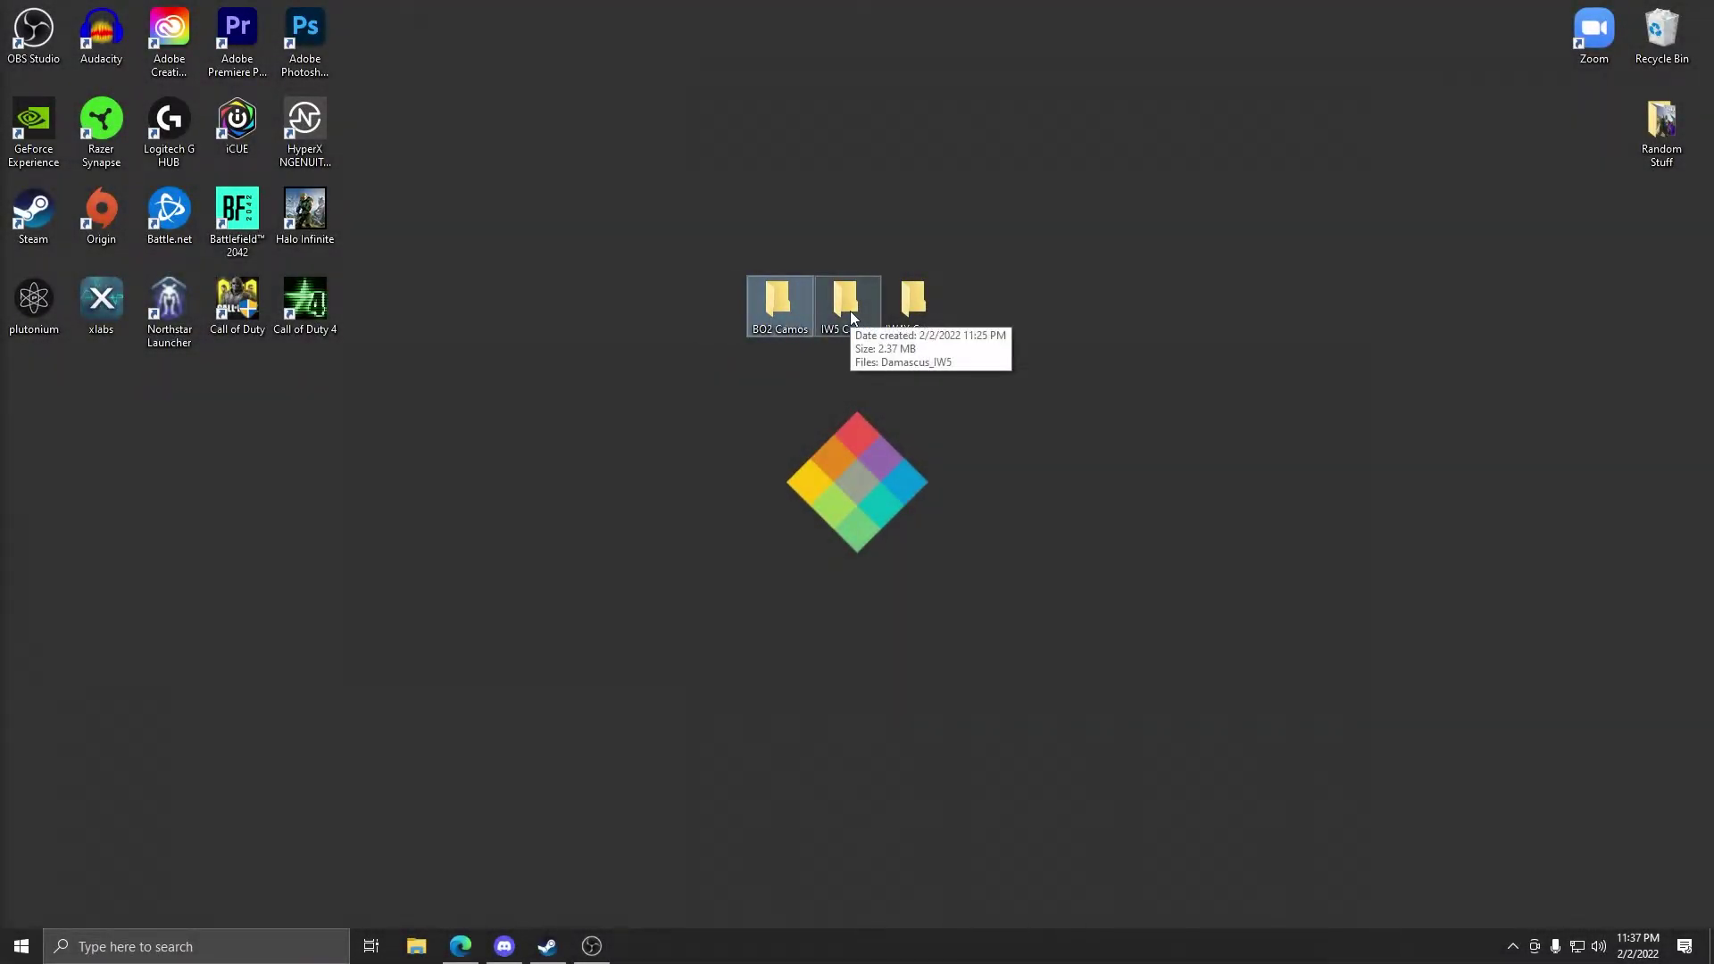
double_click(850, 311)
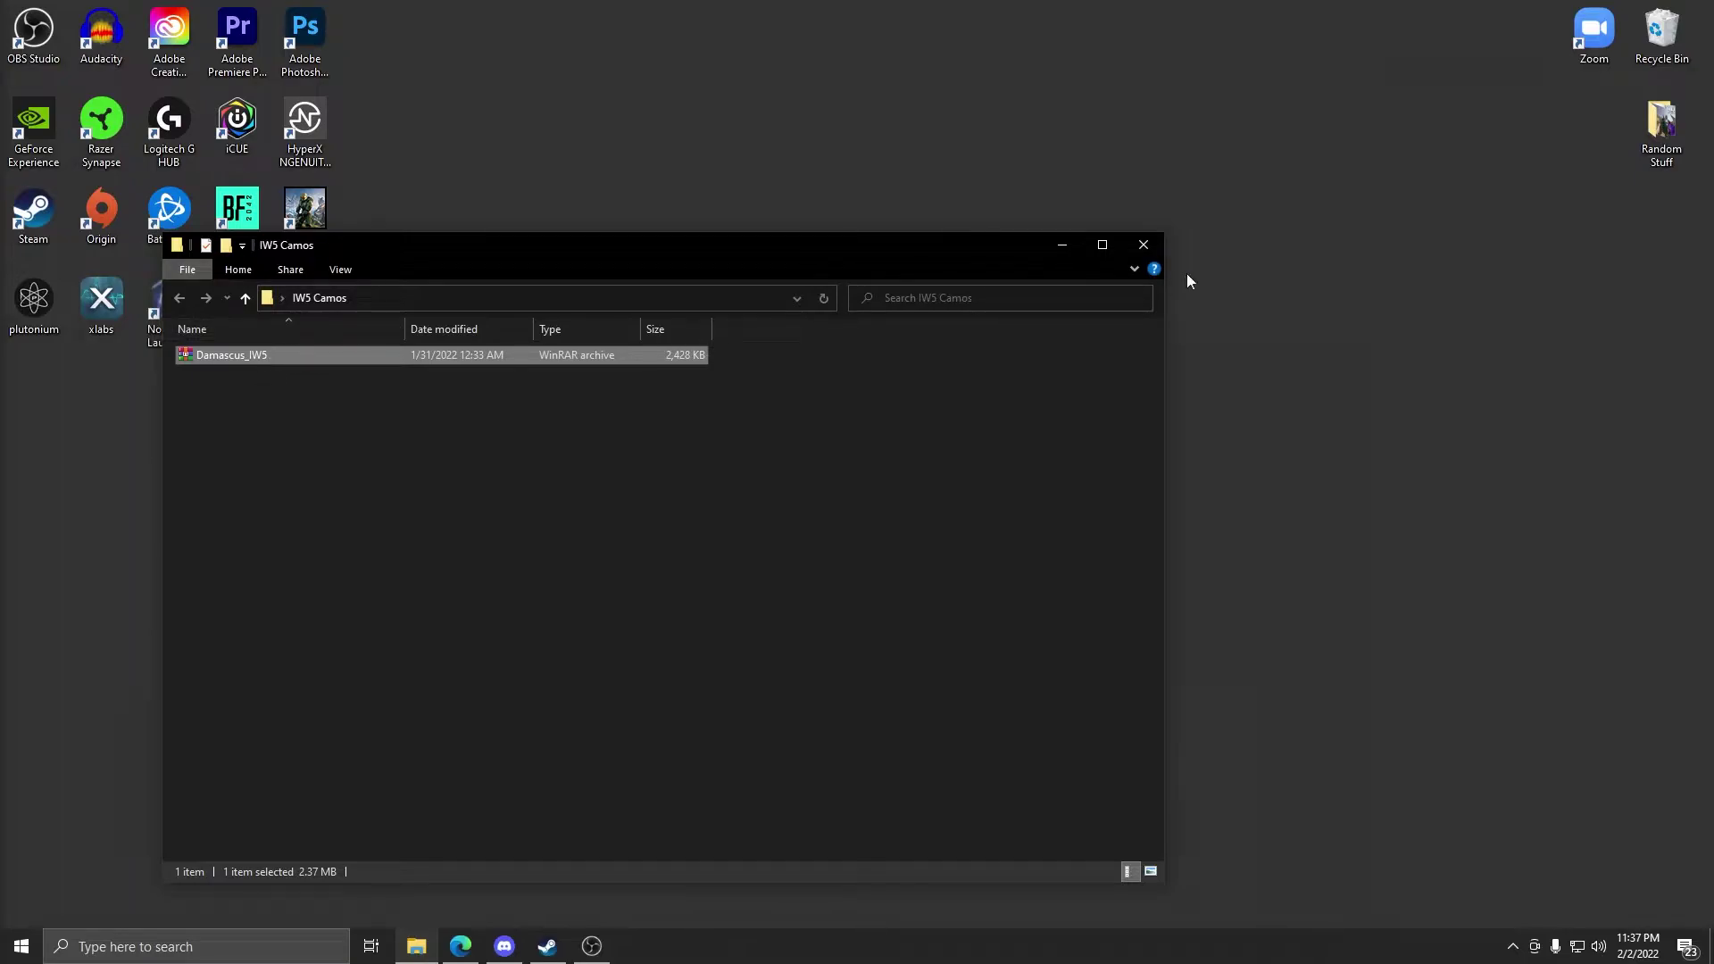
left_click(1143, 244)
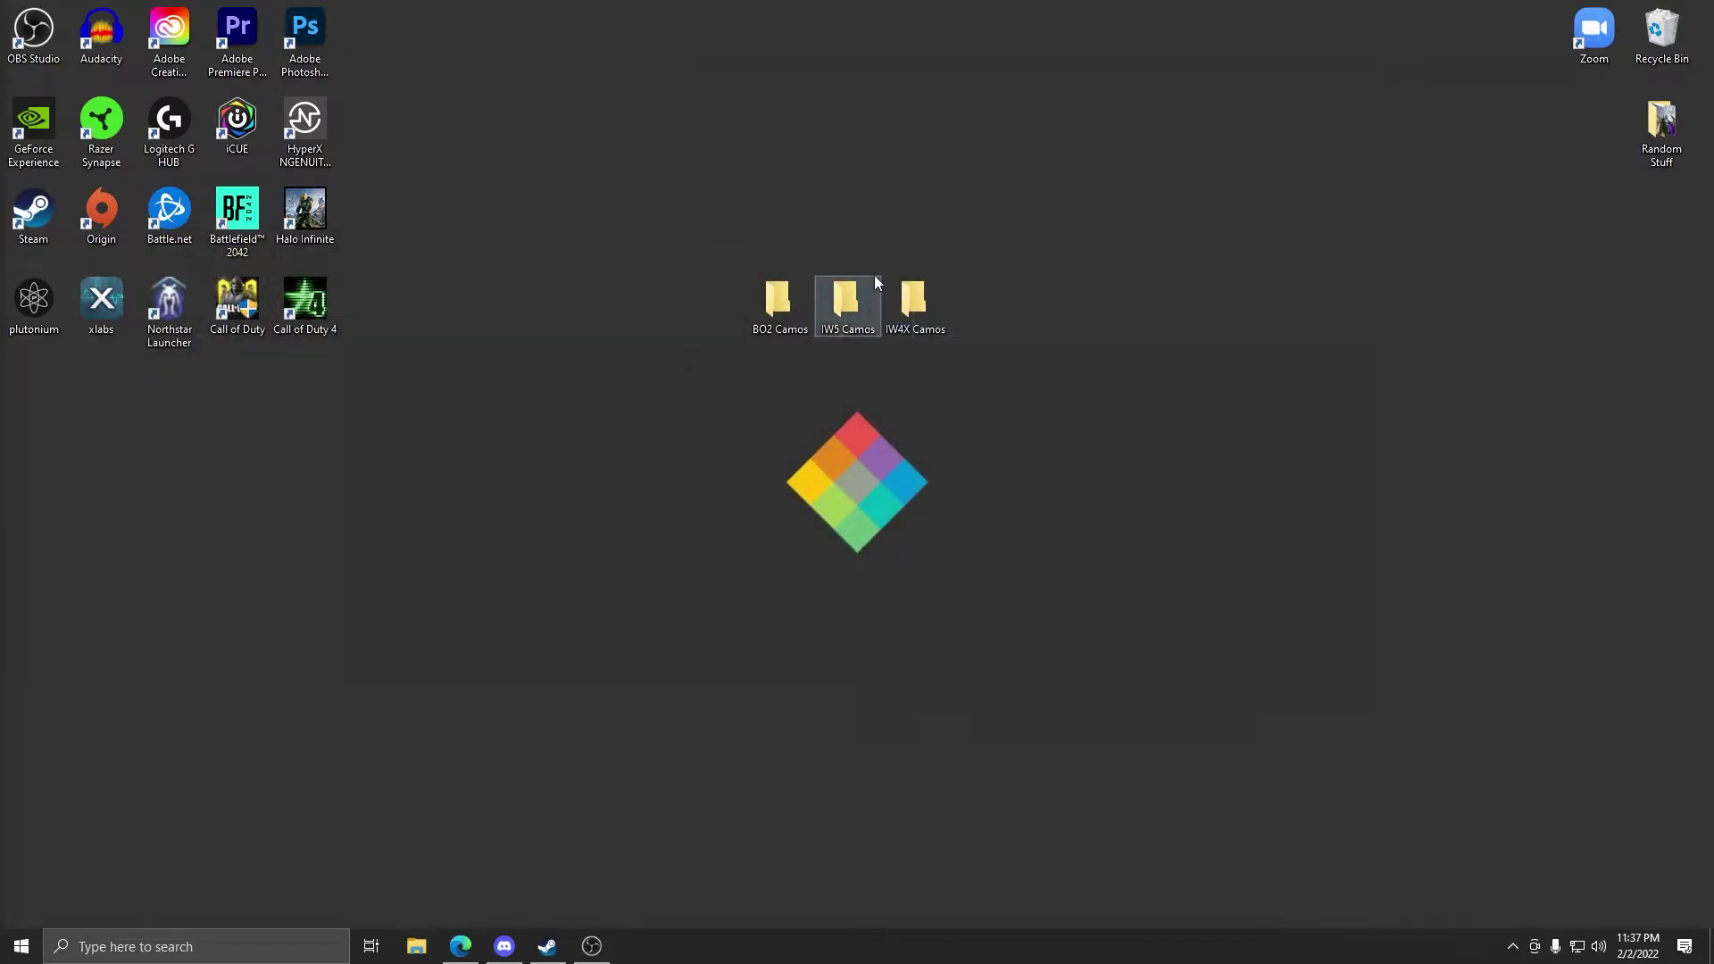
left_click_drag(833, 220, 883, 157)
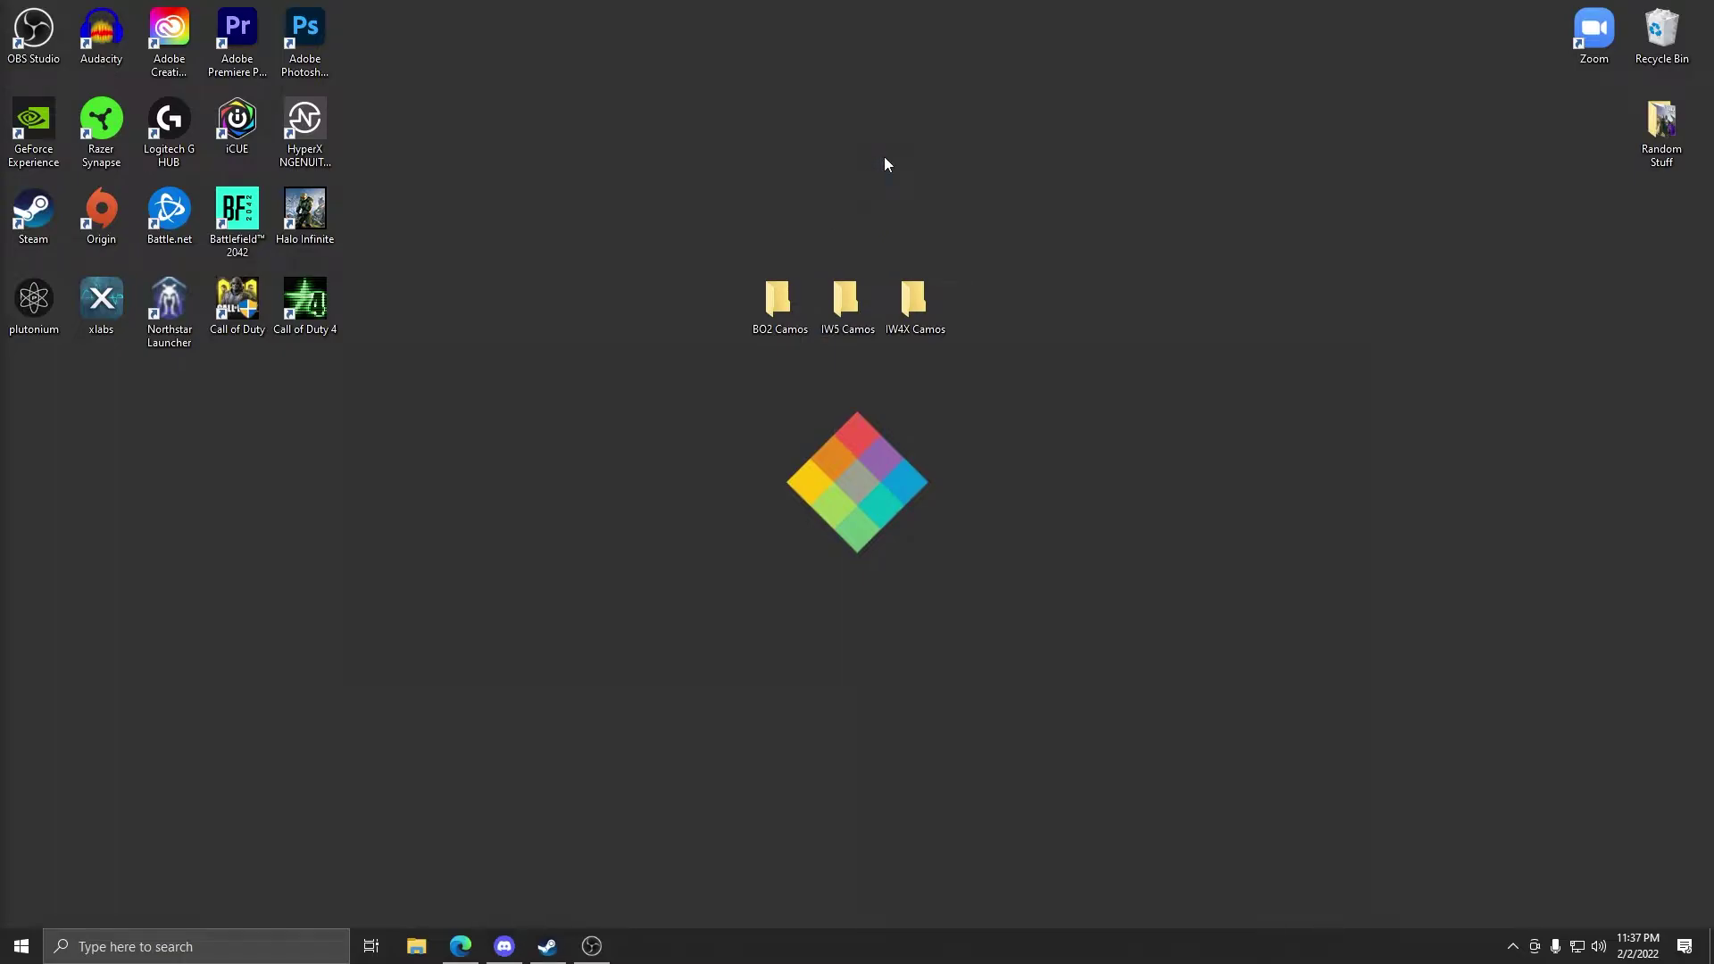
- Open the main folder of Call of Duty Modern Warfare 3 on the Game (D:) drive, through Steam, steamapps and common
key("super+e")
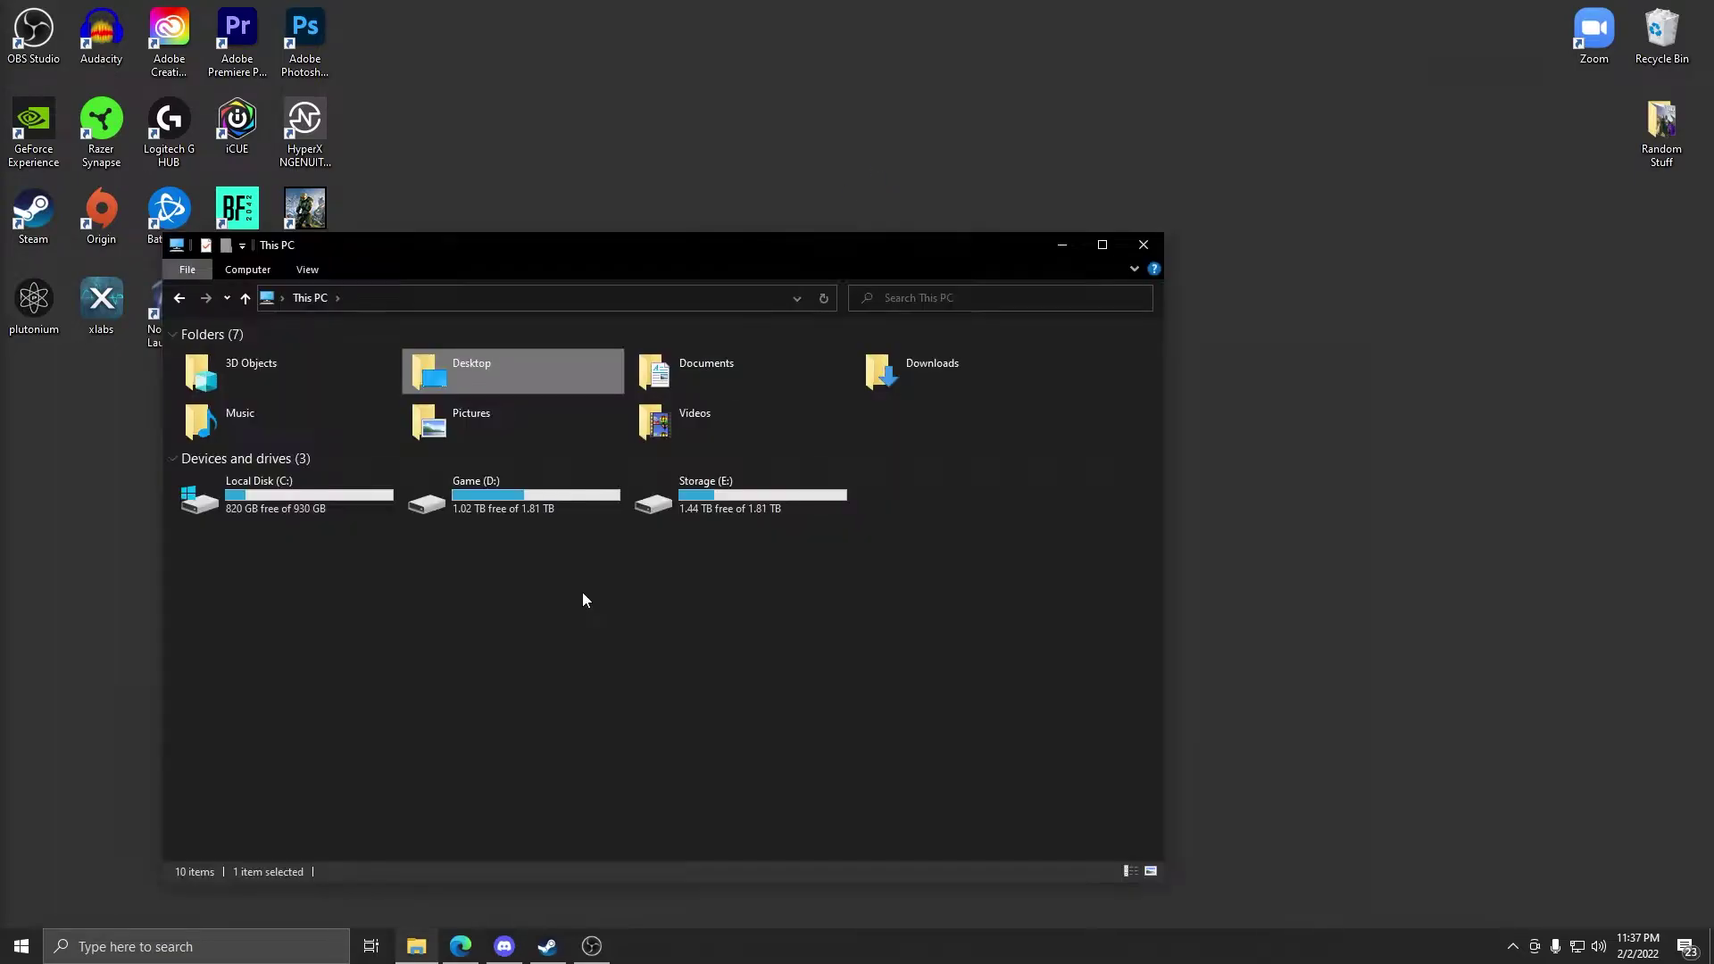
double_click(562, 505)
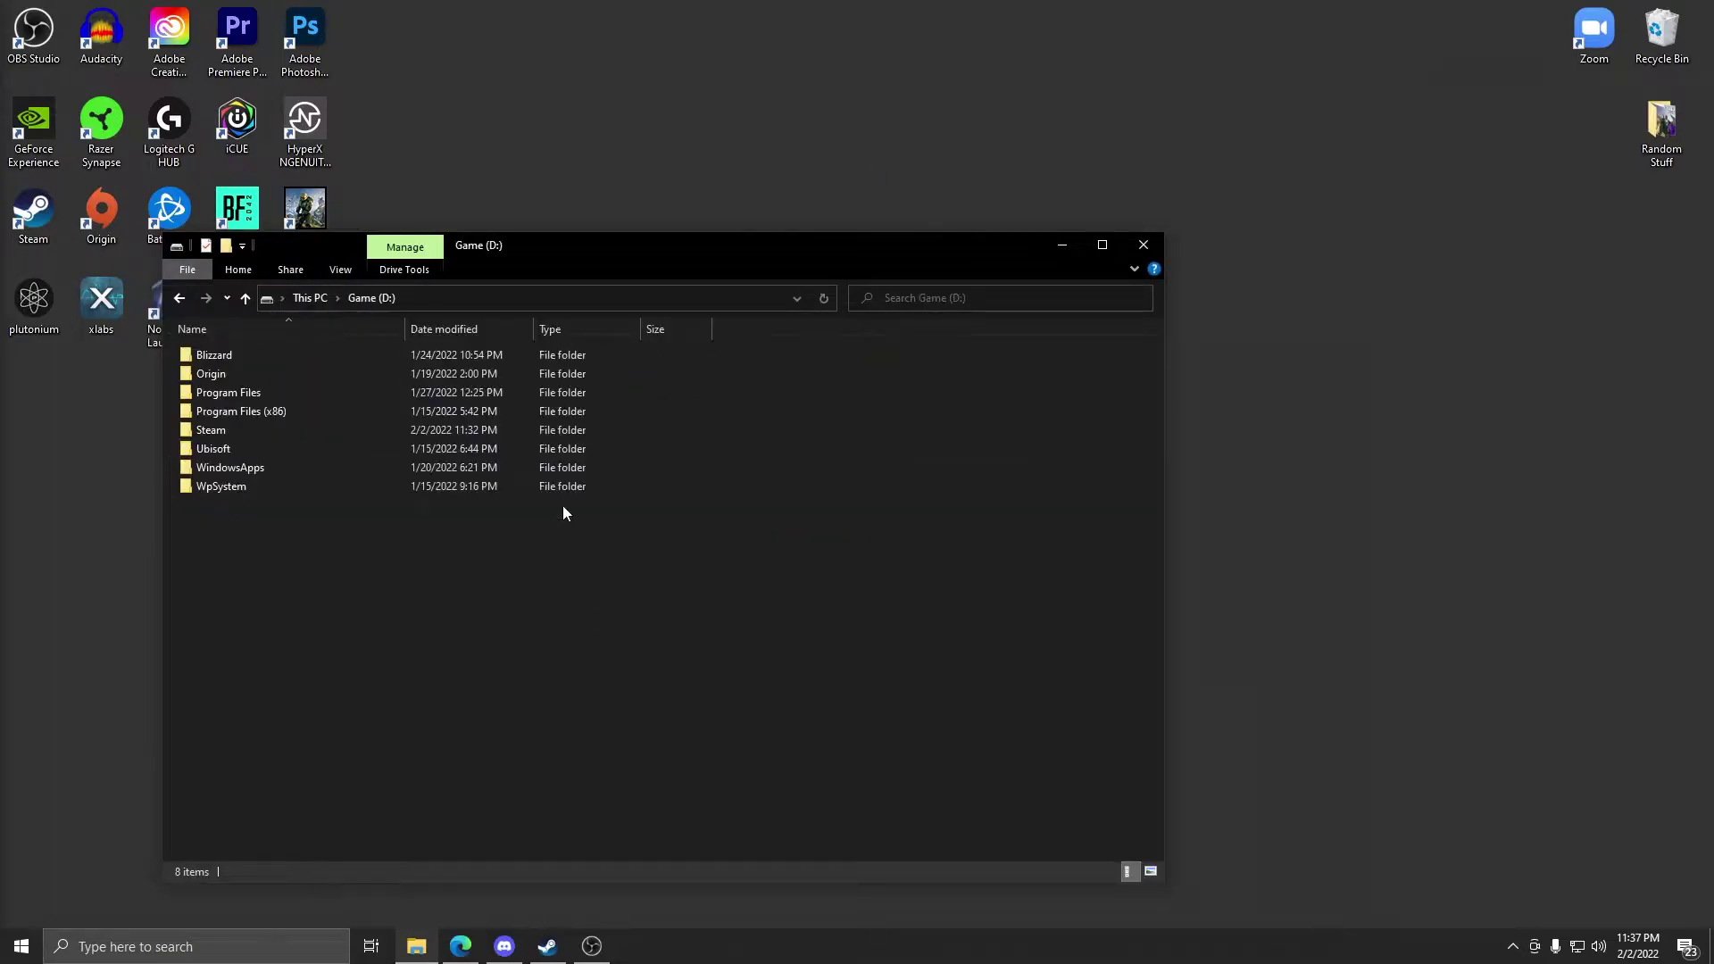
double_click(229, 431)
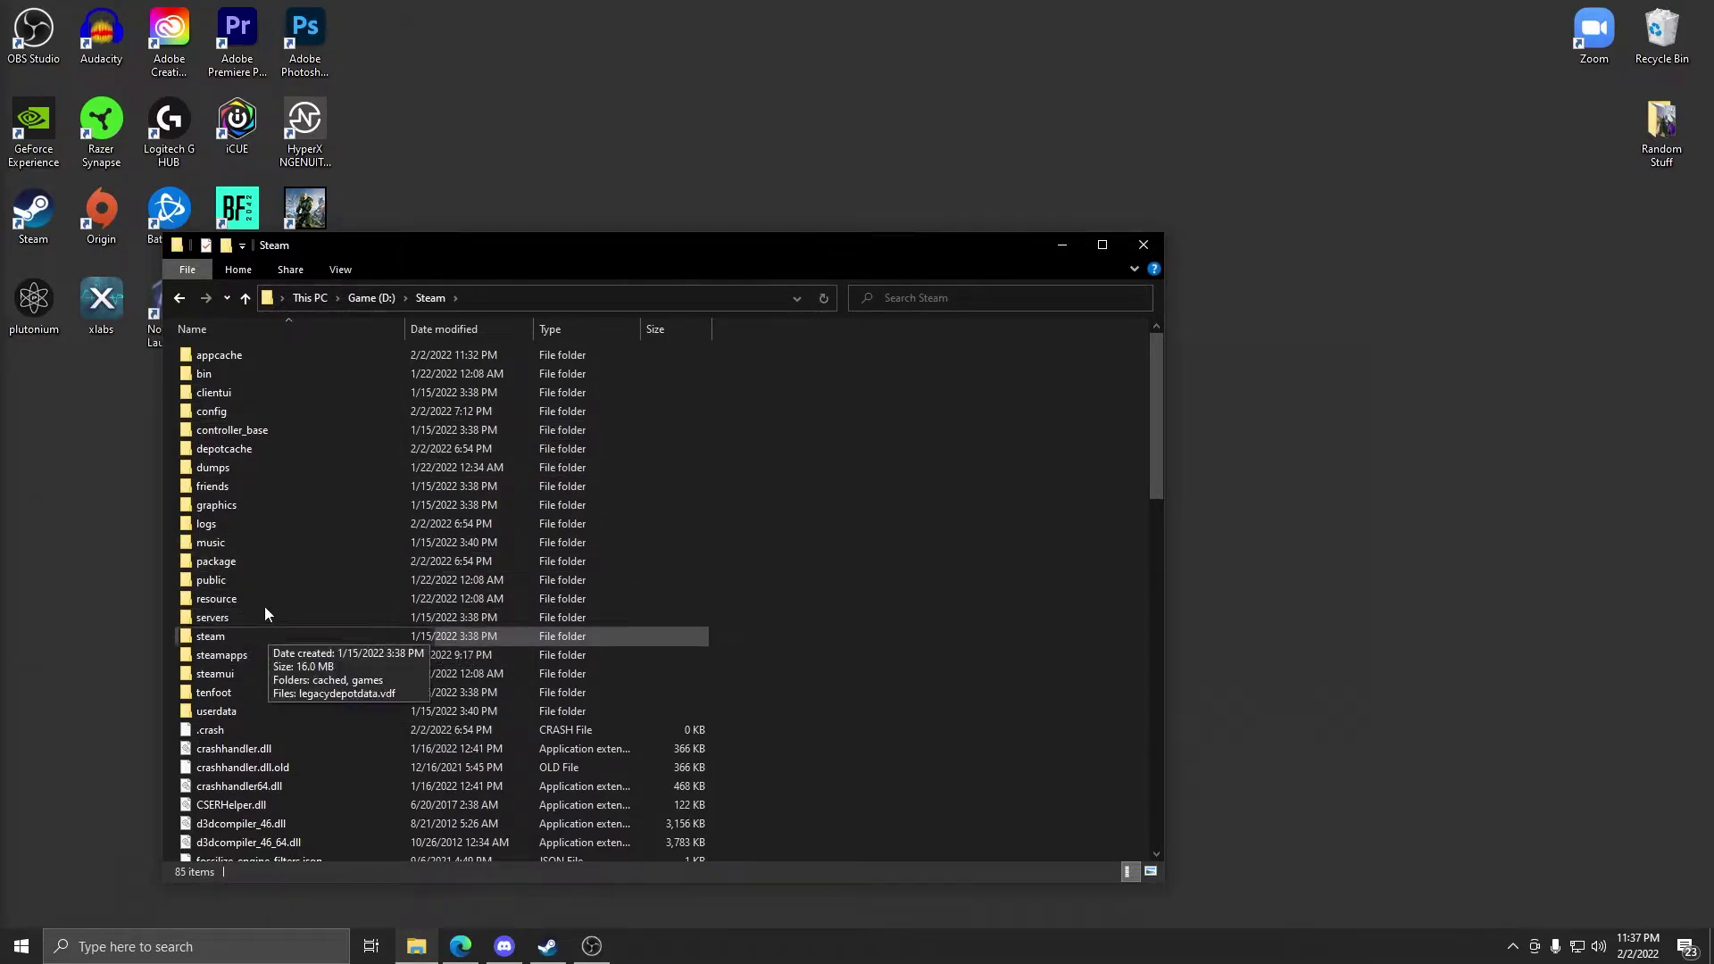
double_click(249, 656)
double_click(271, 355)
double_click(327, 524)
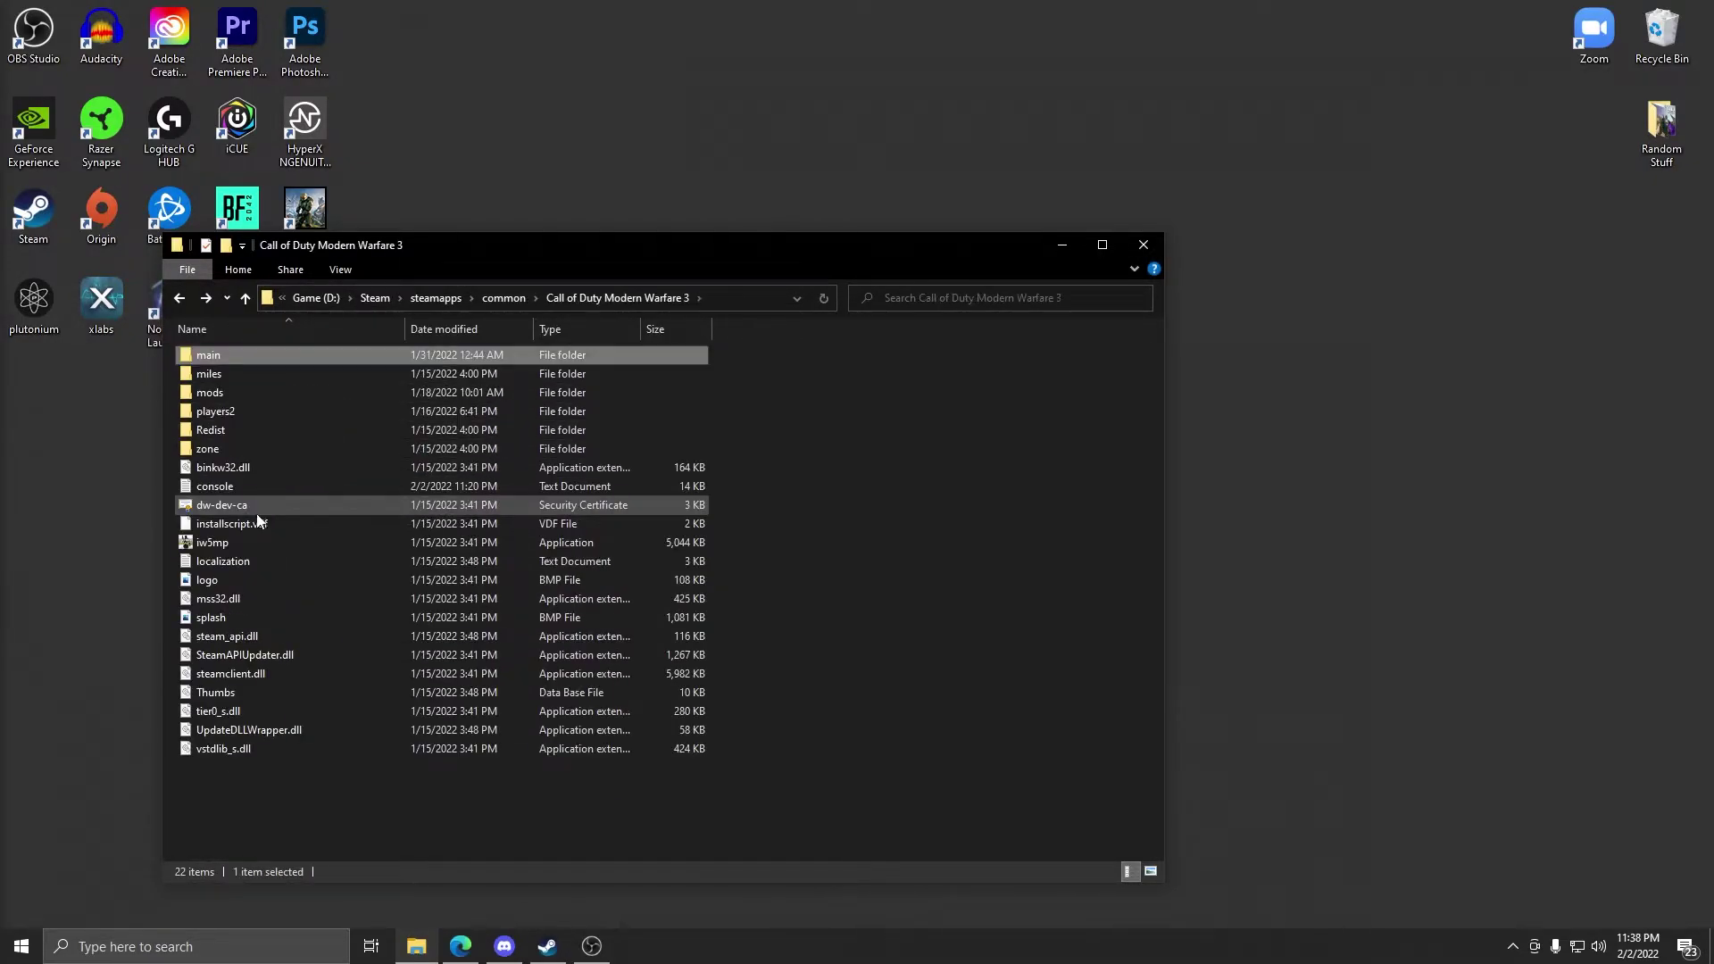
double_click(273, 355)
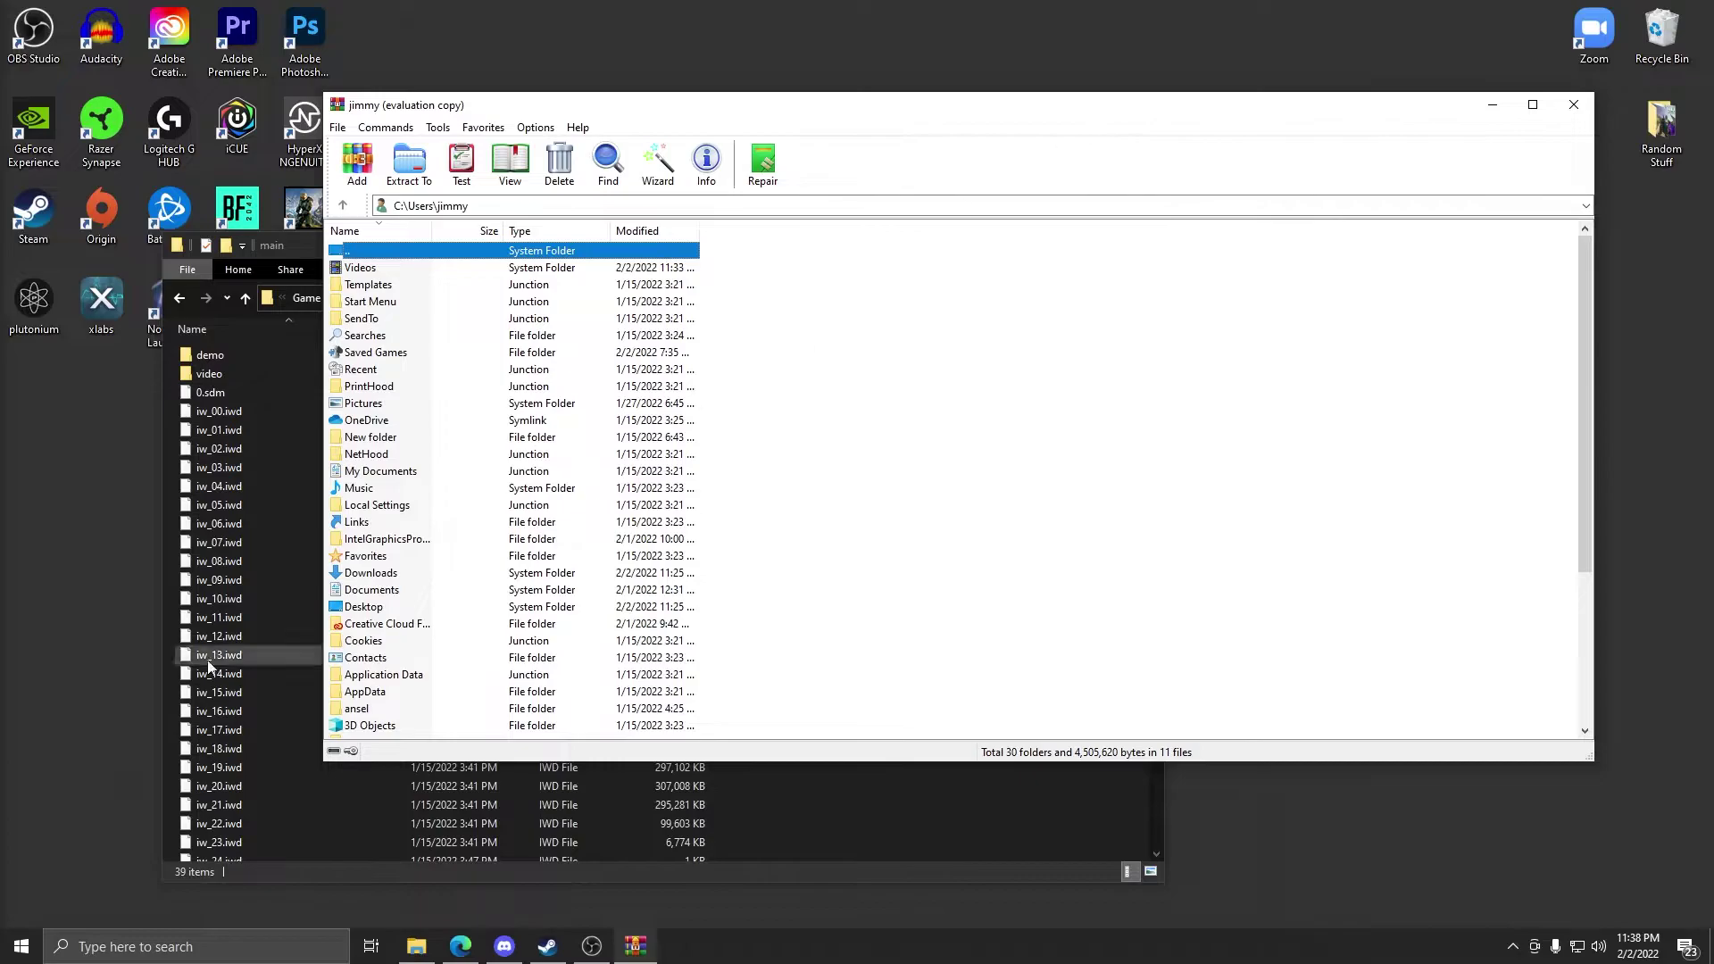
- Open iw_06.iwd from the main folder in WinRAR and go into its images folder
left_click_drag(878, 109, 1021, 114)
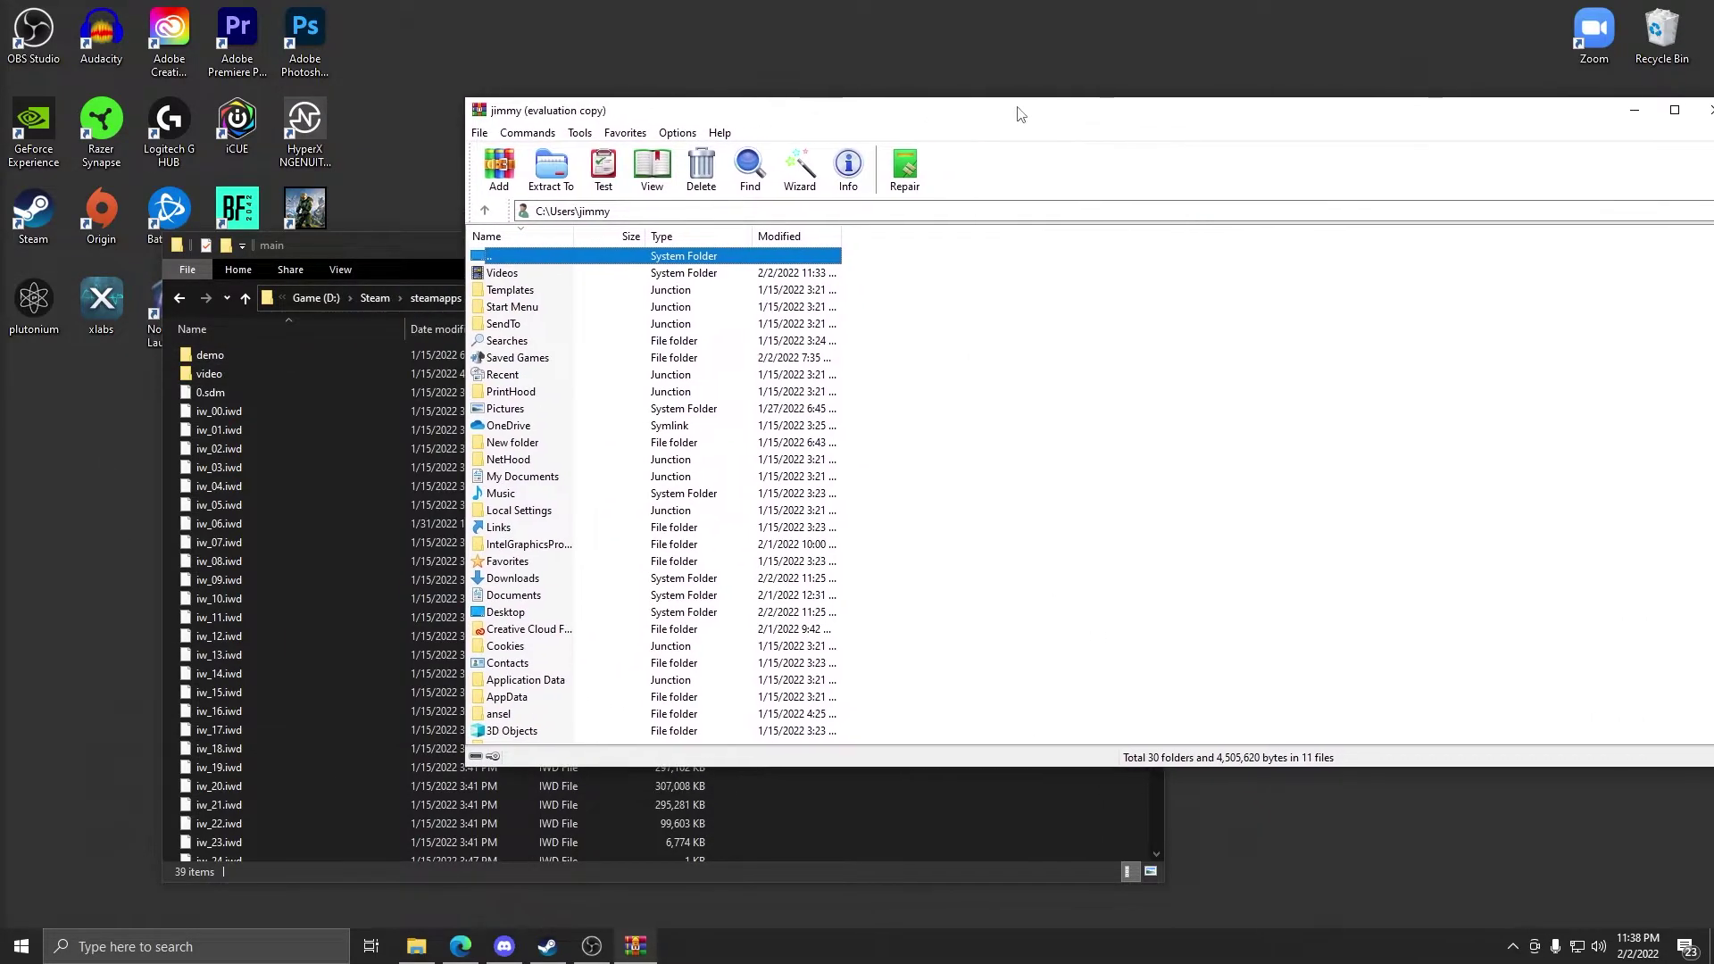
key("super+s")
type("winar")
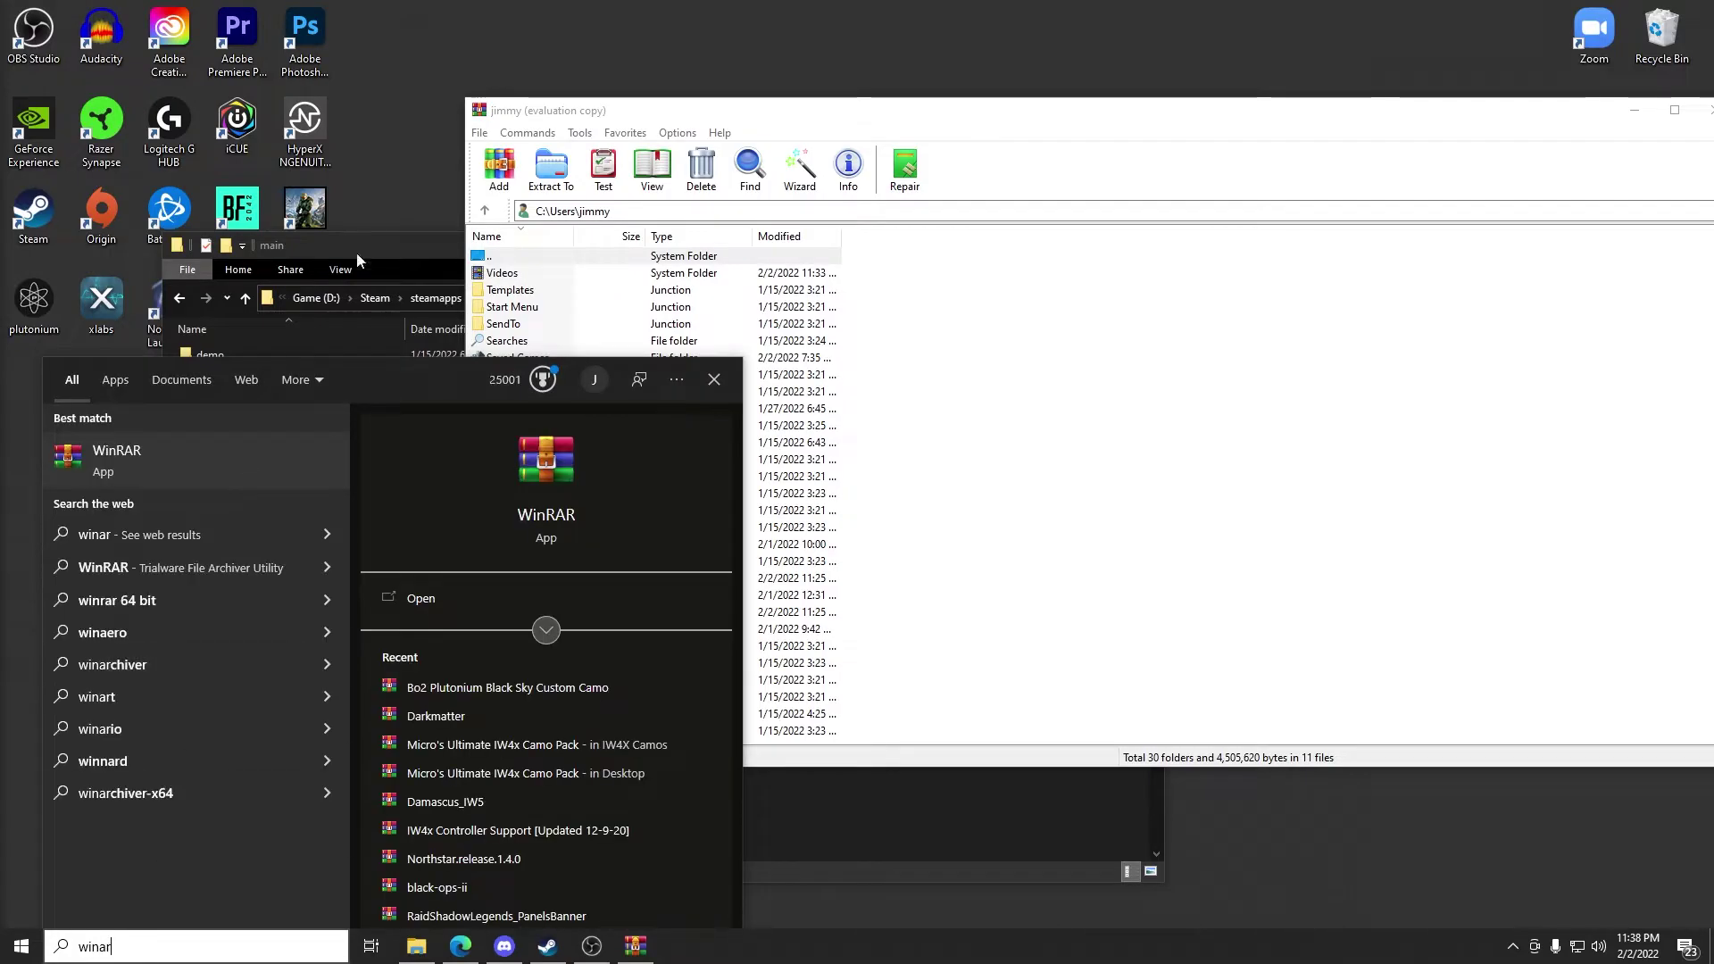
left_click(767, 61)
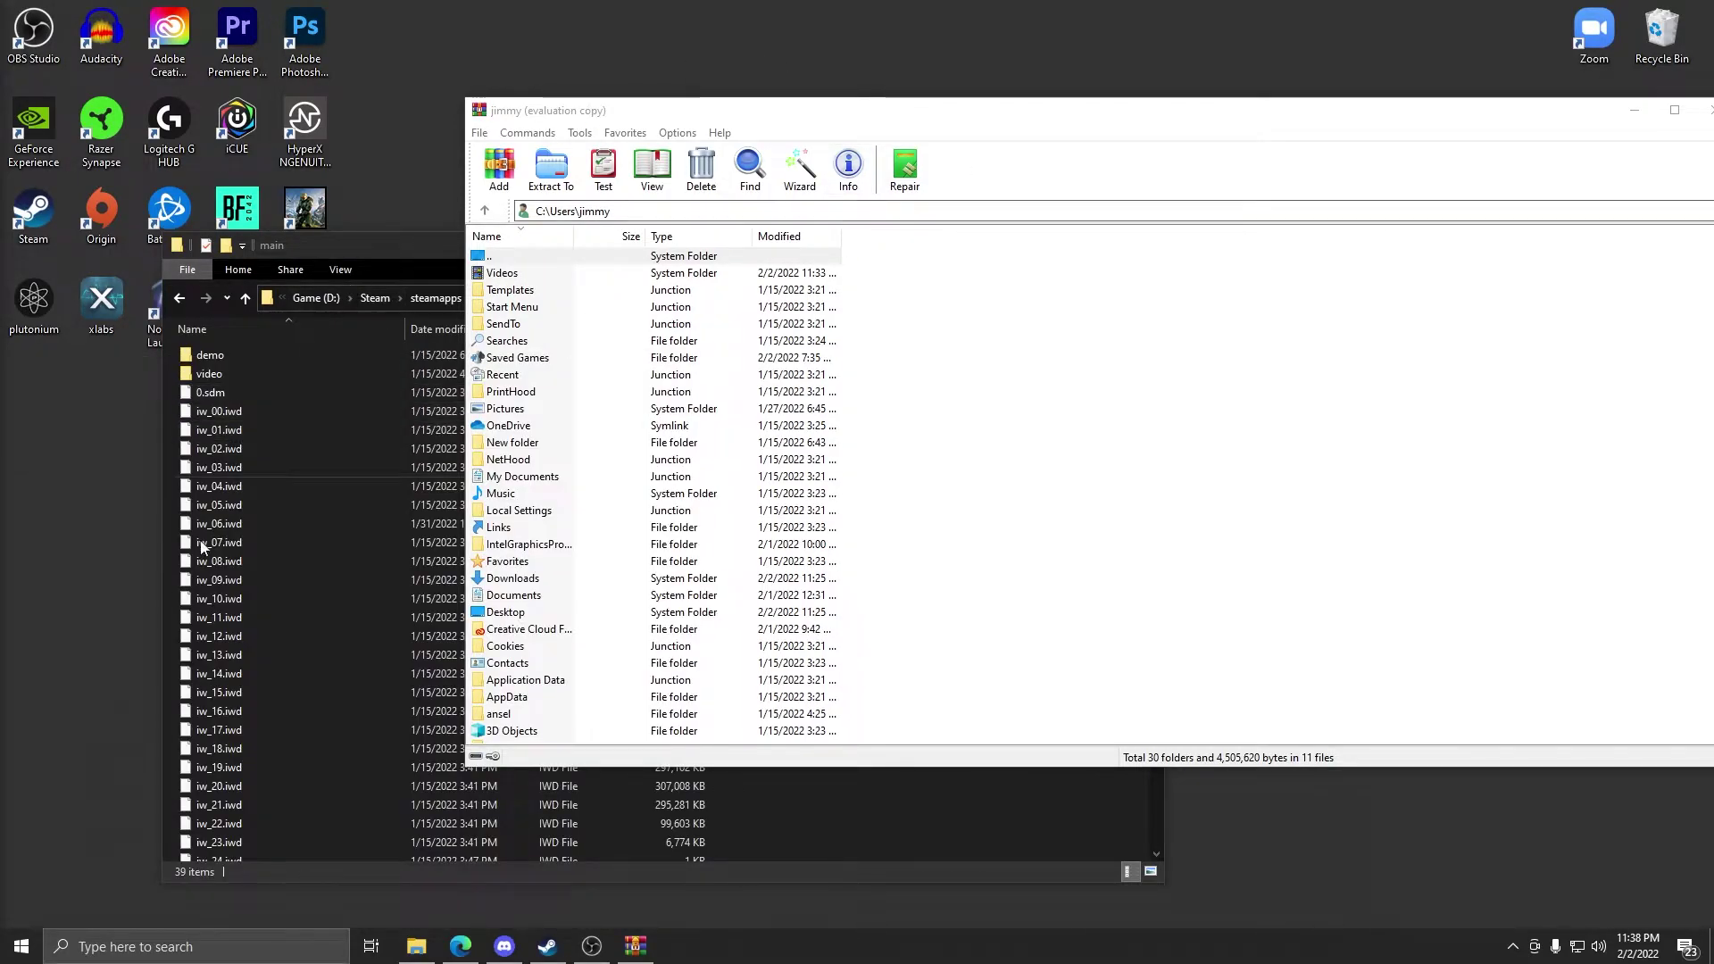
left_click_drag(217, 528, 1006, 493)
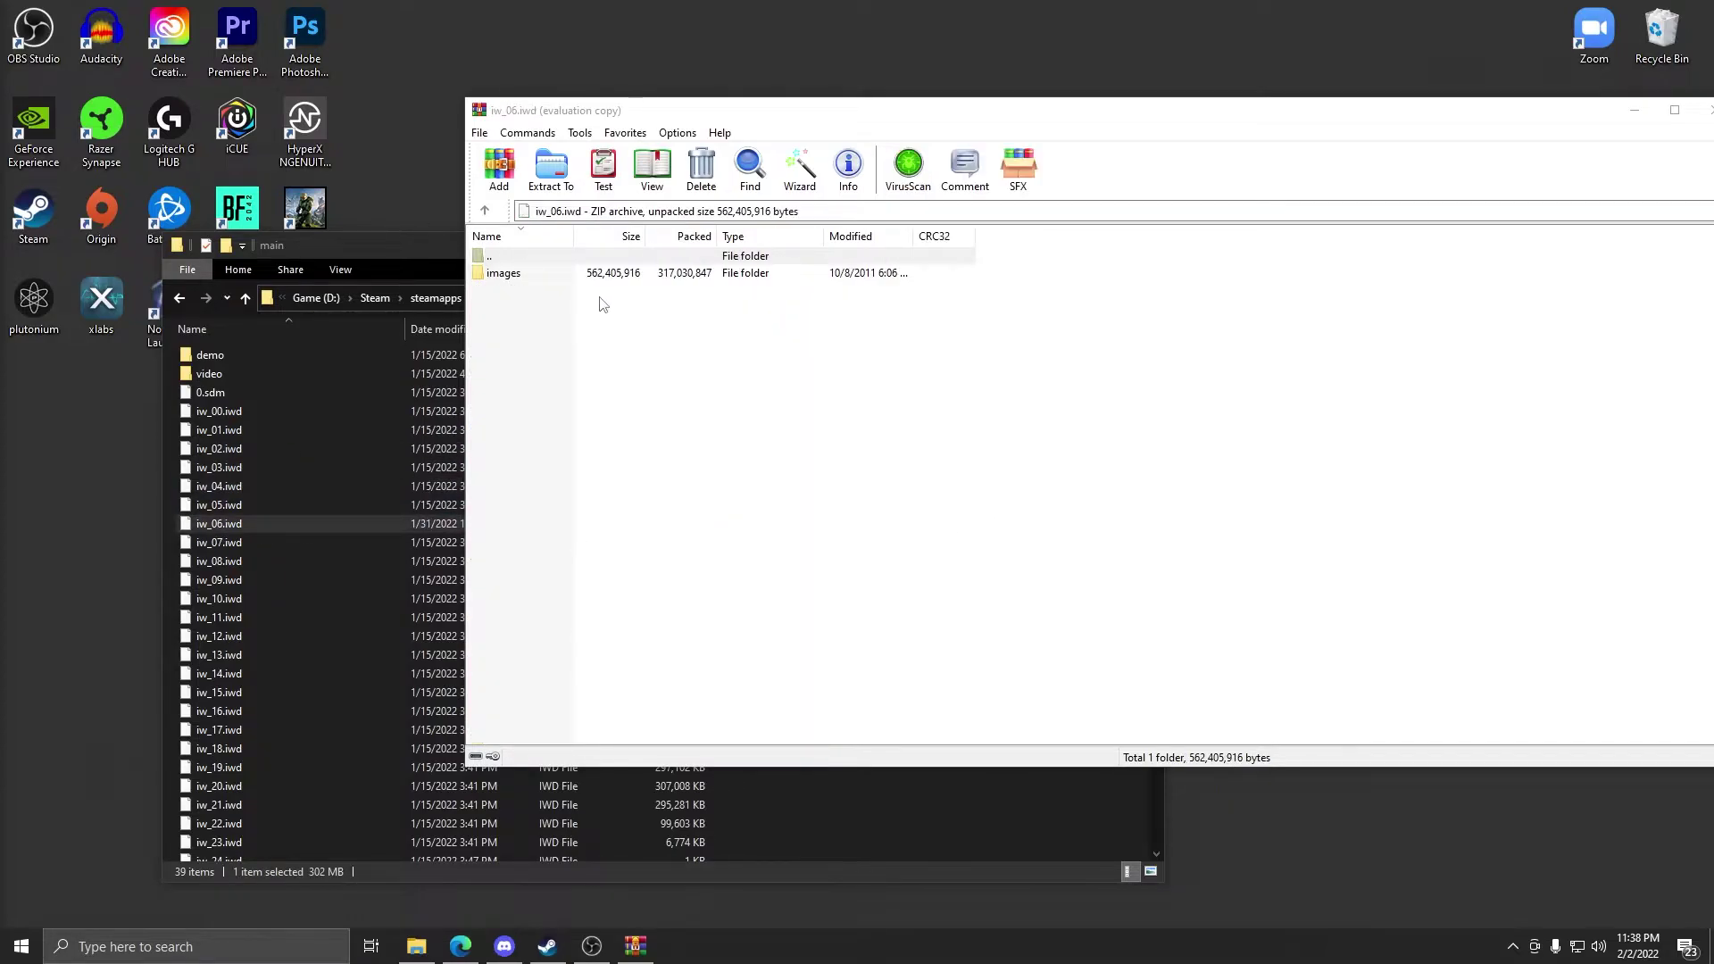
double_click(546, 275)
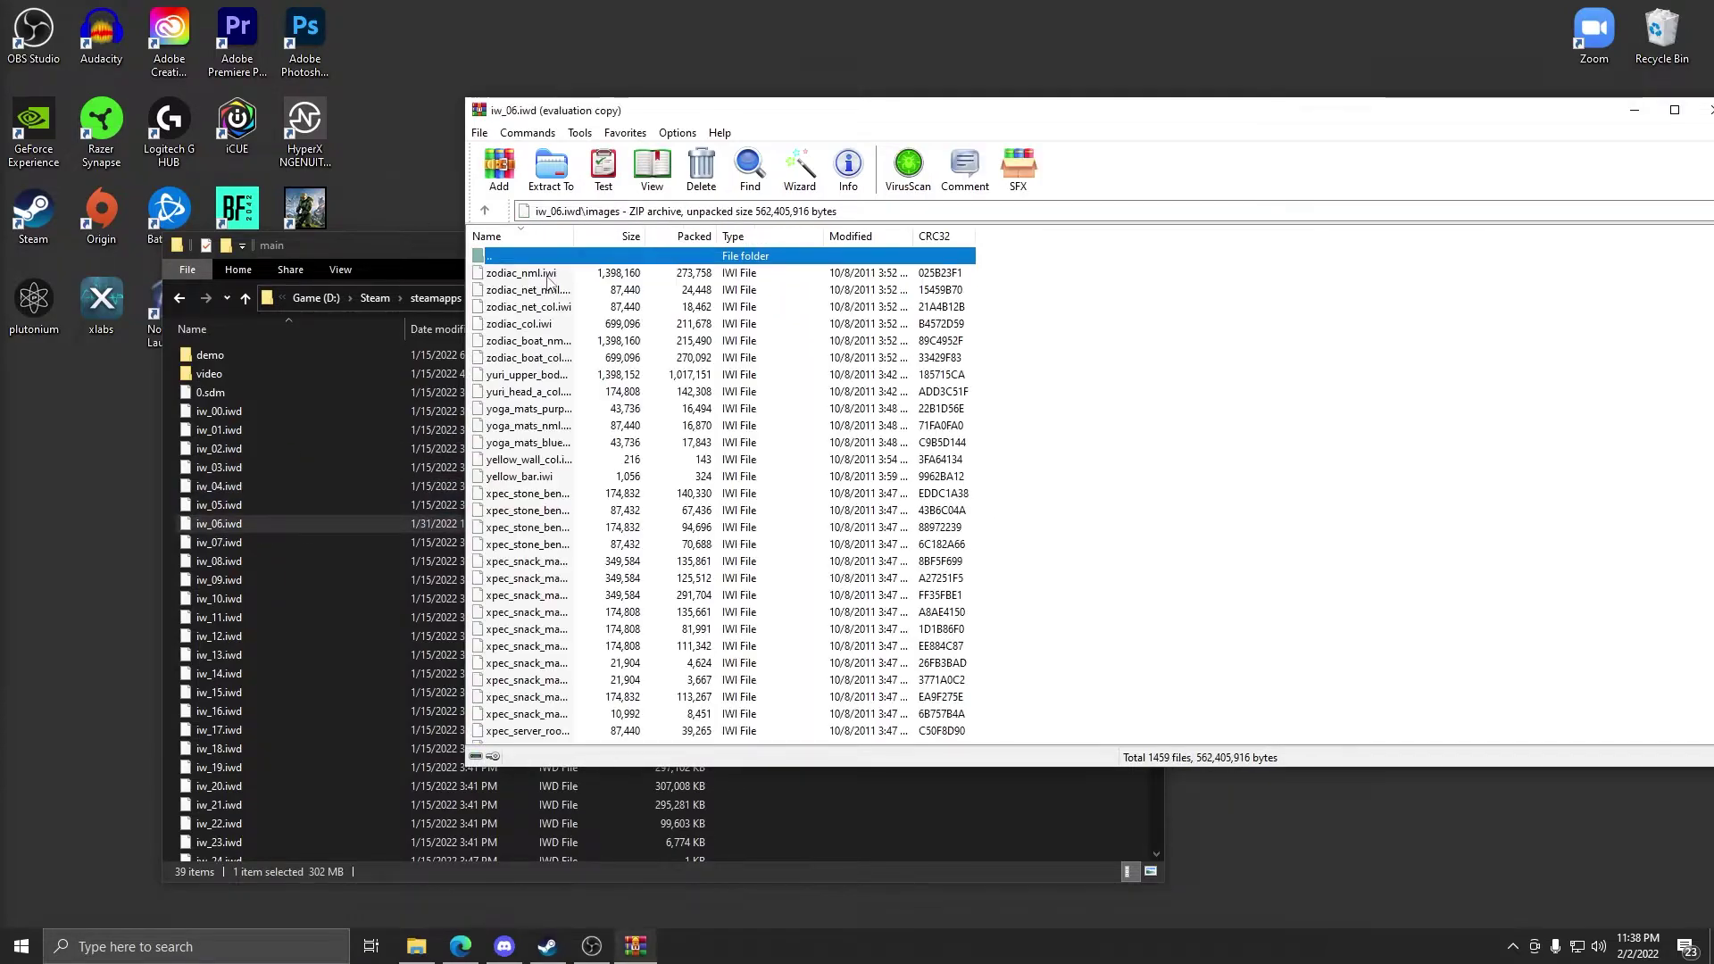
- Minimize the game folder window and open the IW5 Camos desktop folder alongside the iw_06.iwd archive window
left_click_drag(1136, 118, 845, 339)
left_click(1025, 253)
left_click(1061, 244)
double_click(861, 282)
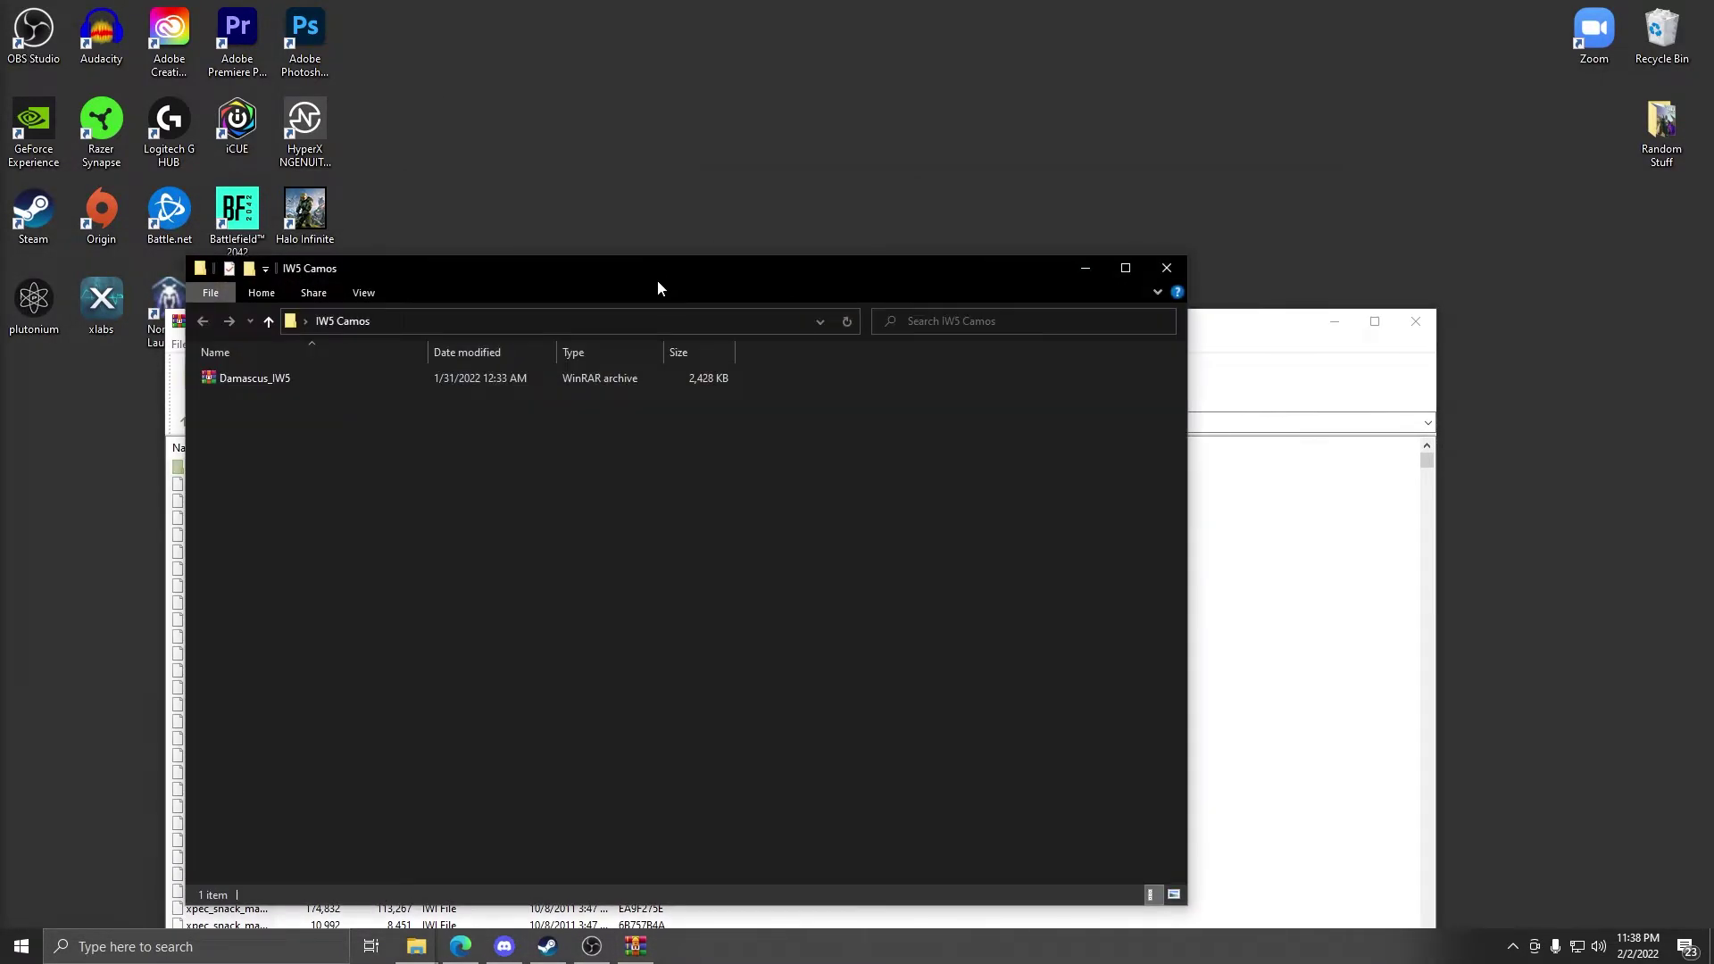
left_click_drag(657, 283, 1054, 85)
- Open the Damascus_IW5 archive beside the iw_06.iwd window and select all its camo files
left_click(766, 184)
double_click(766, 189)
left_click_drag(500, 152, 702, 153)
left_click_drag(768, 397, 592, 339)
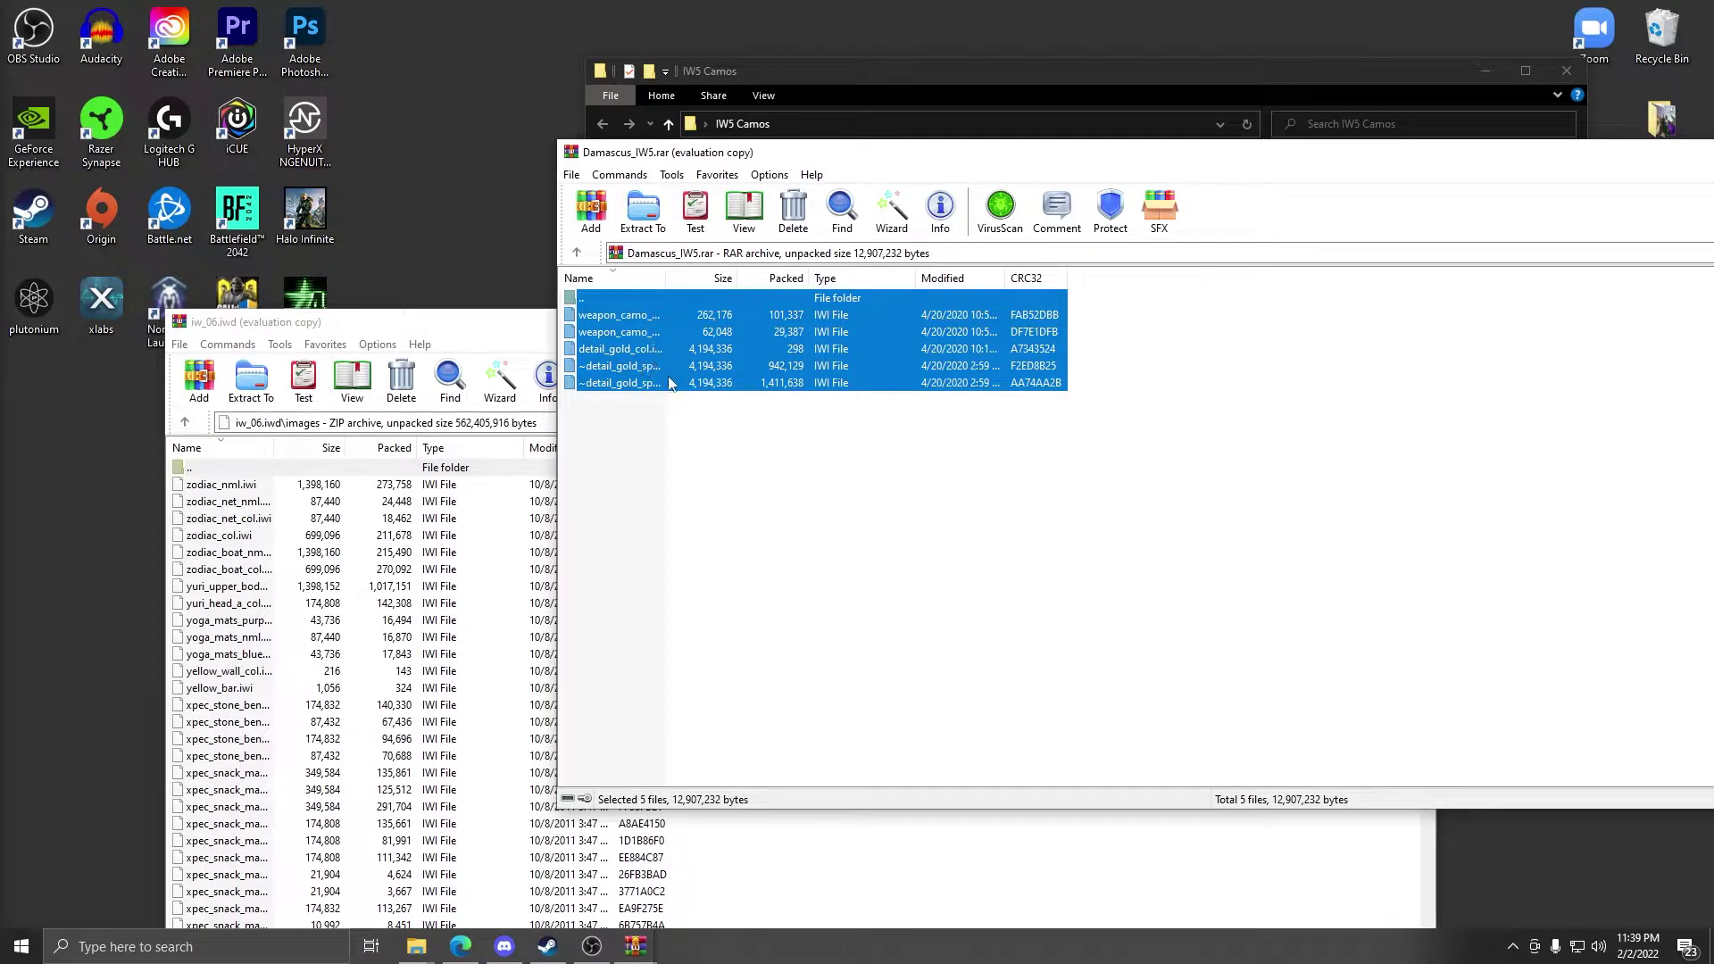
left_click(611, 313)
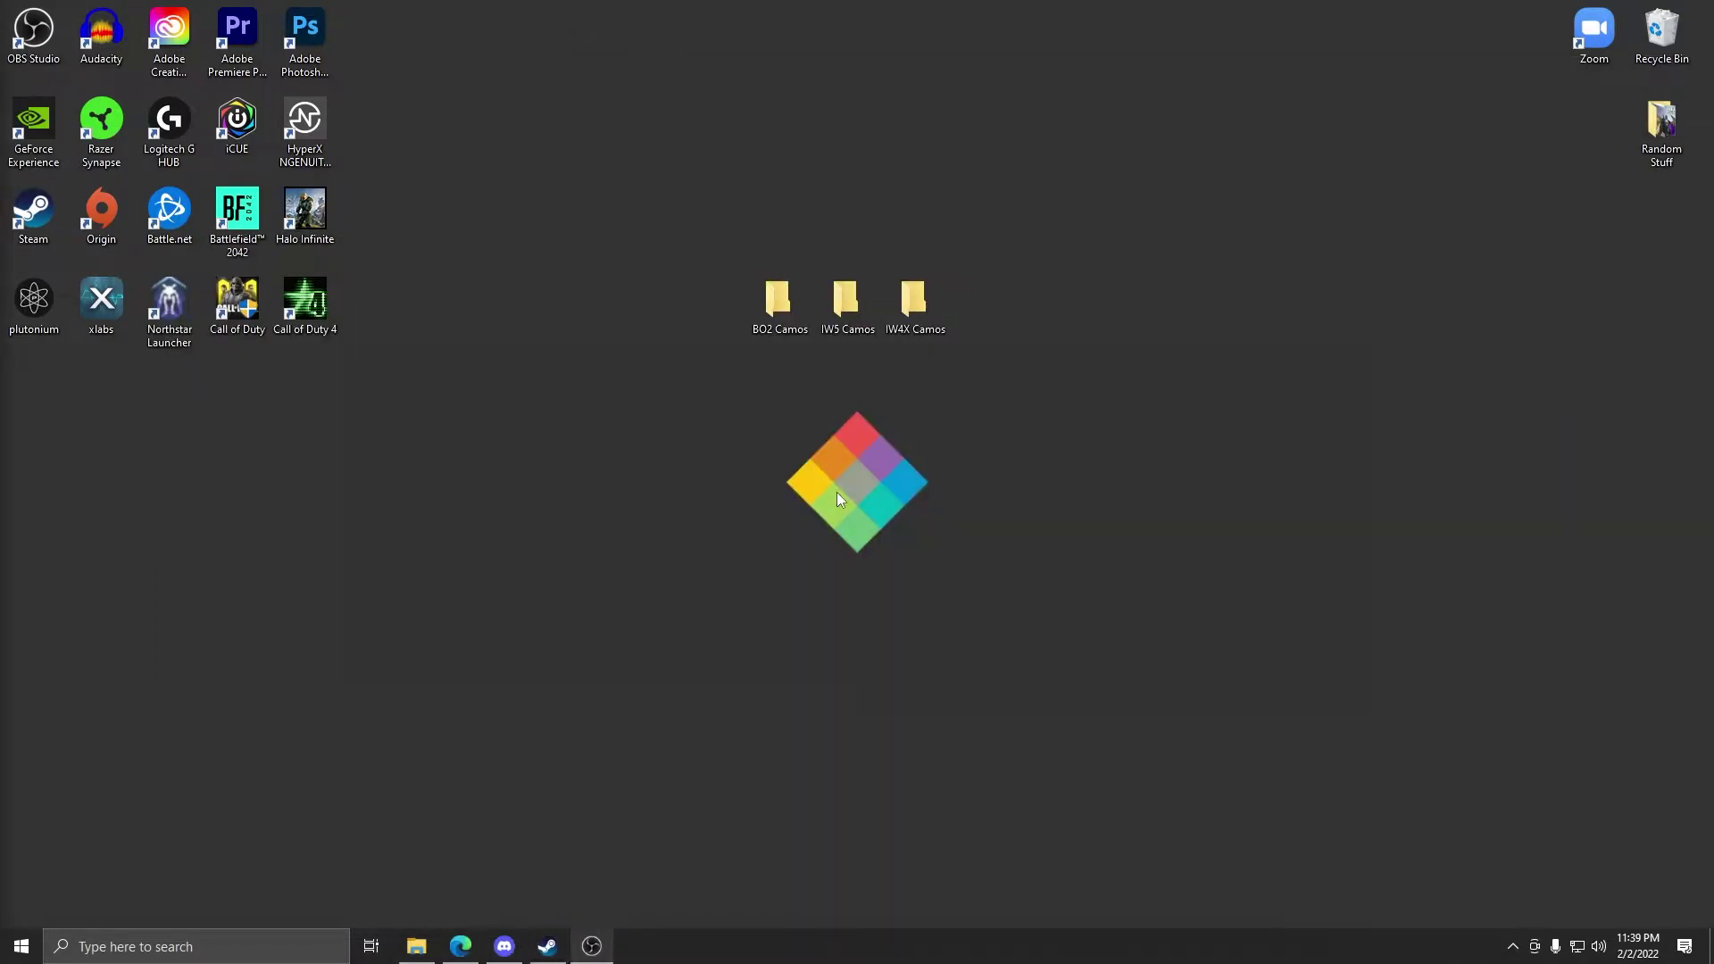
- Search Windows for %localappdata% and open the Local folder in a window near the middle of the desktop
left_click(134, 946)
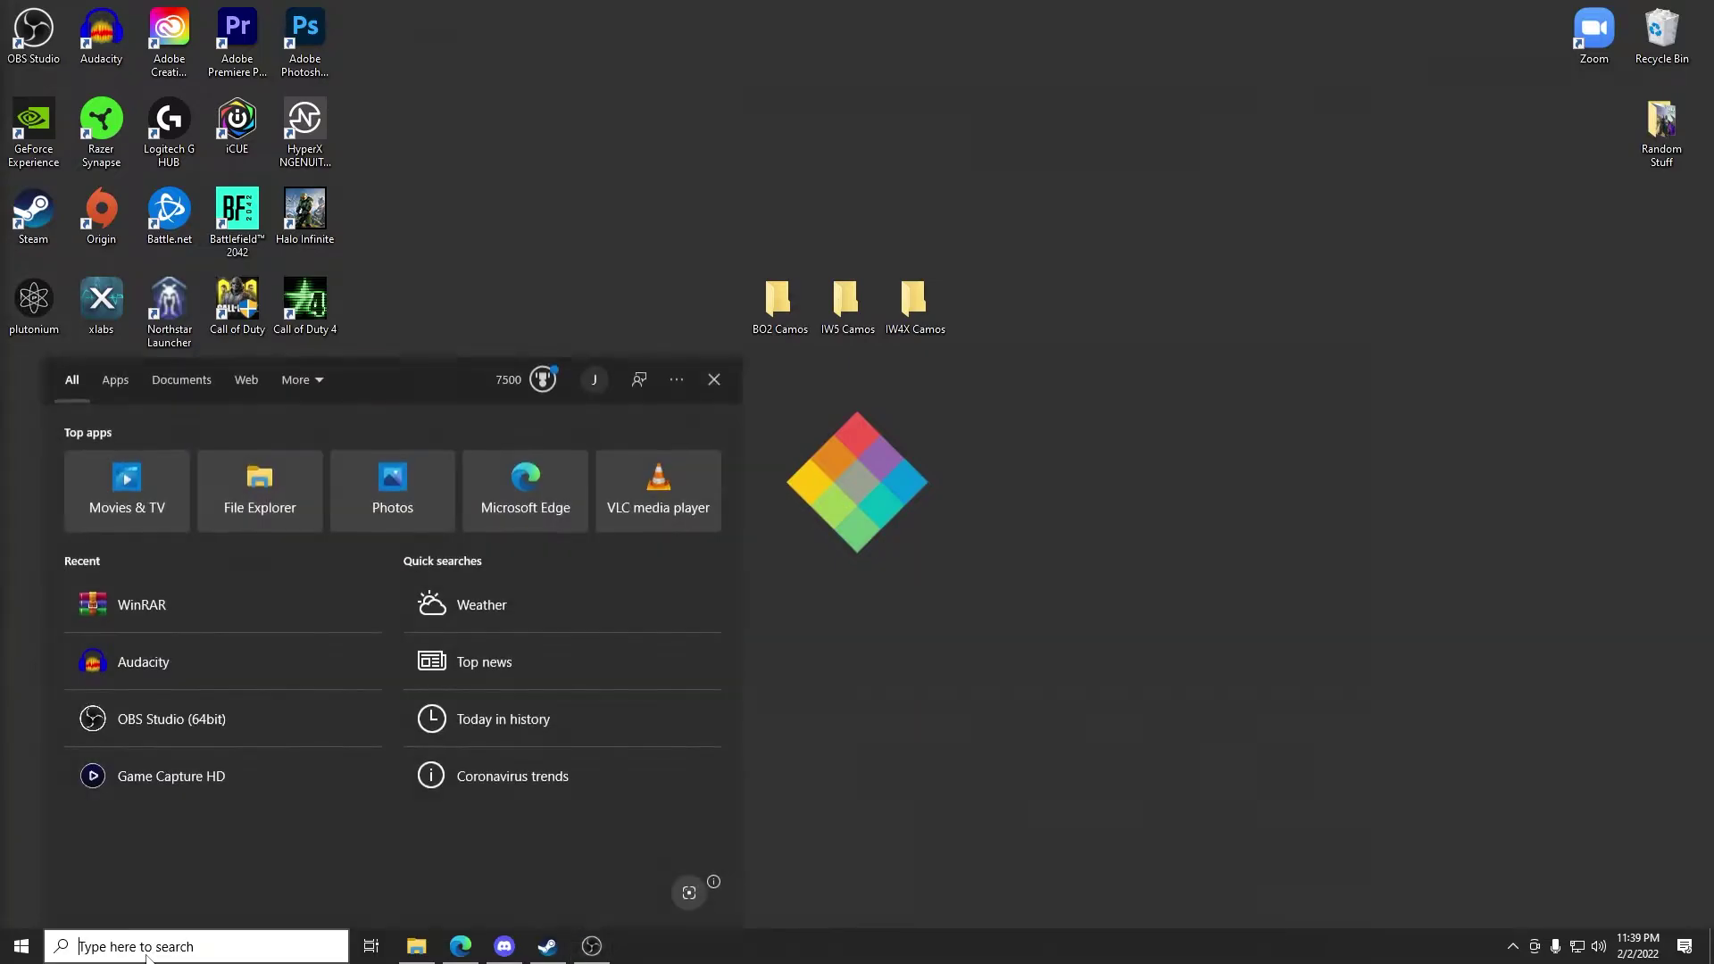
type("%localappdata")
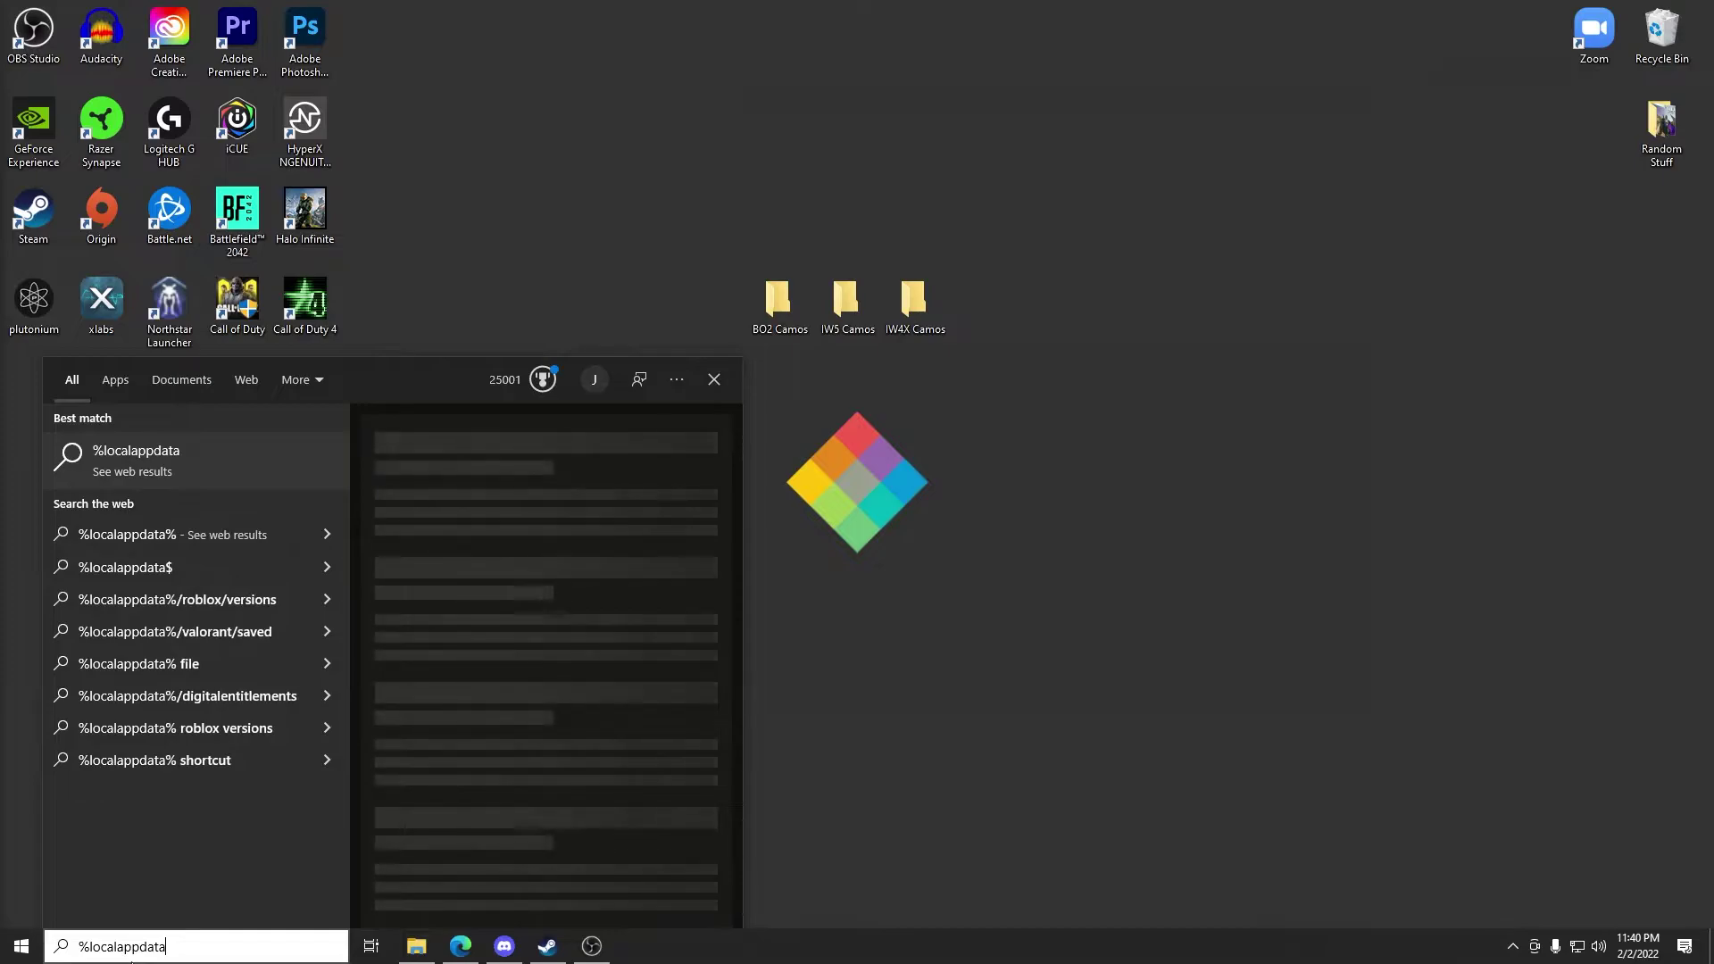
type("%")
left_click(229, 473)
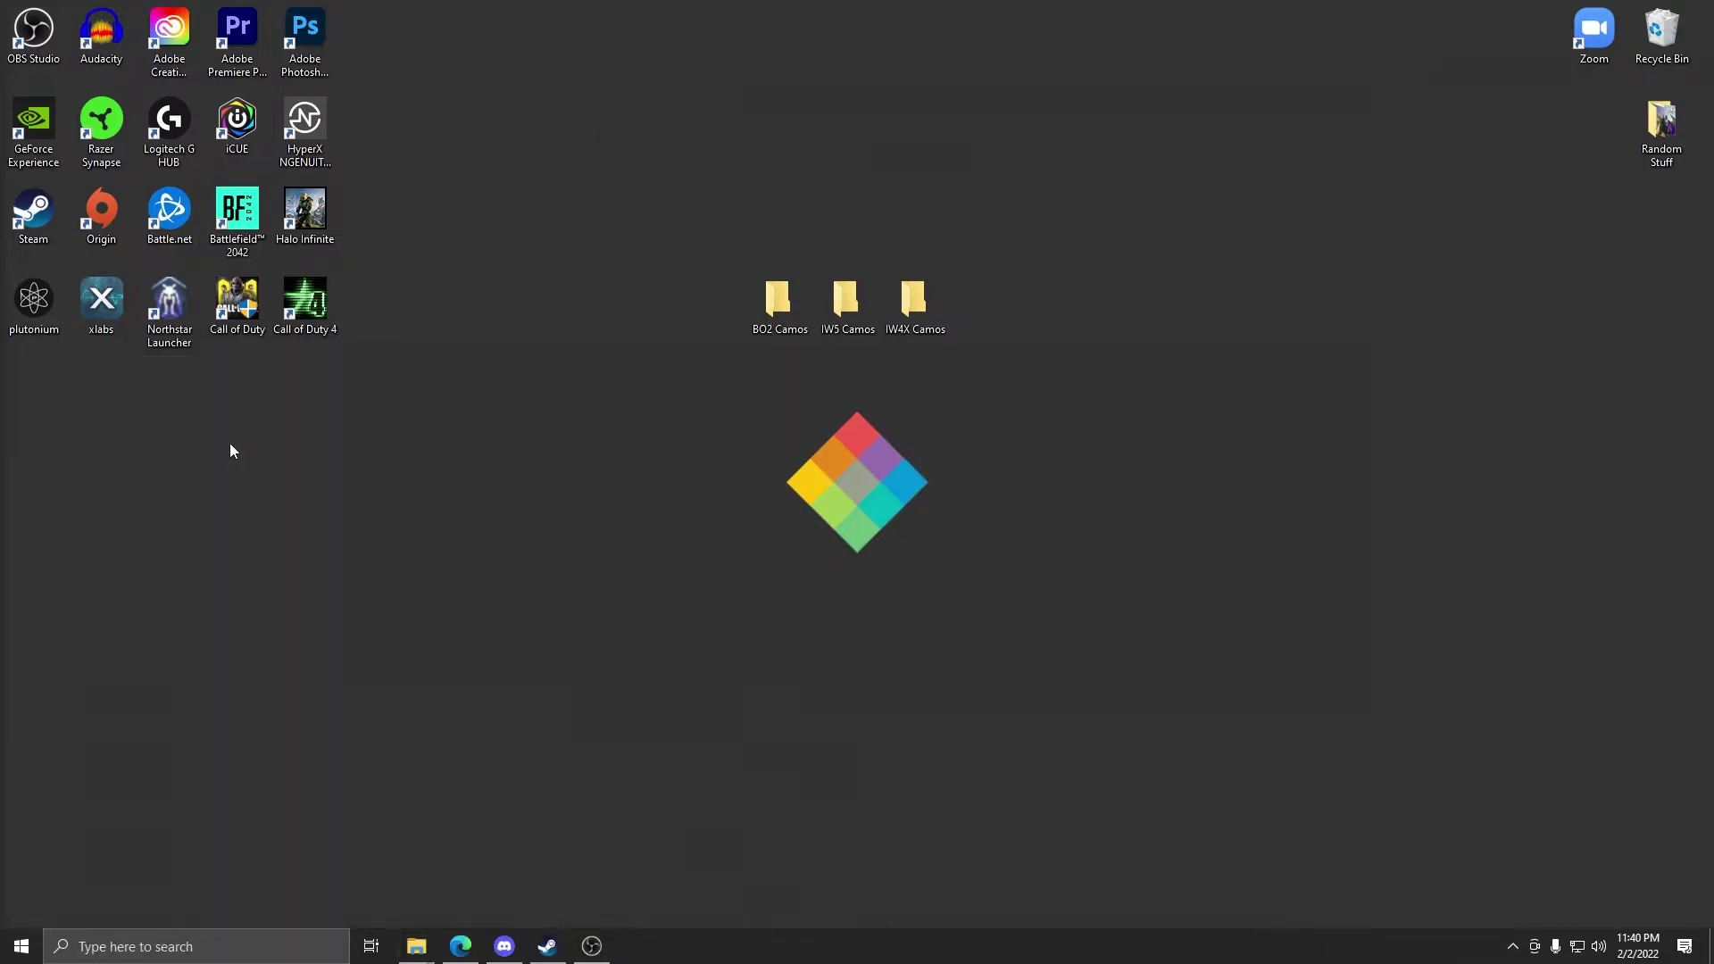
left_click_drag(1107, 74, 979, 89)
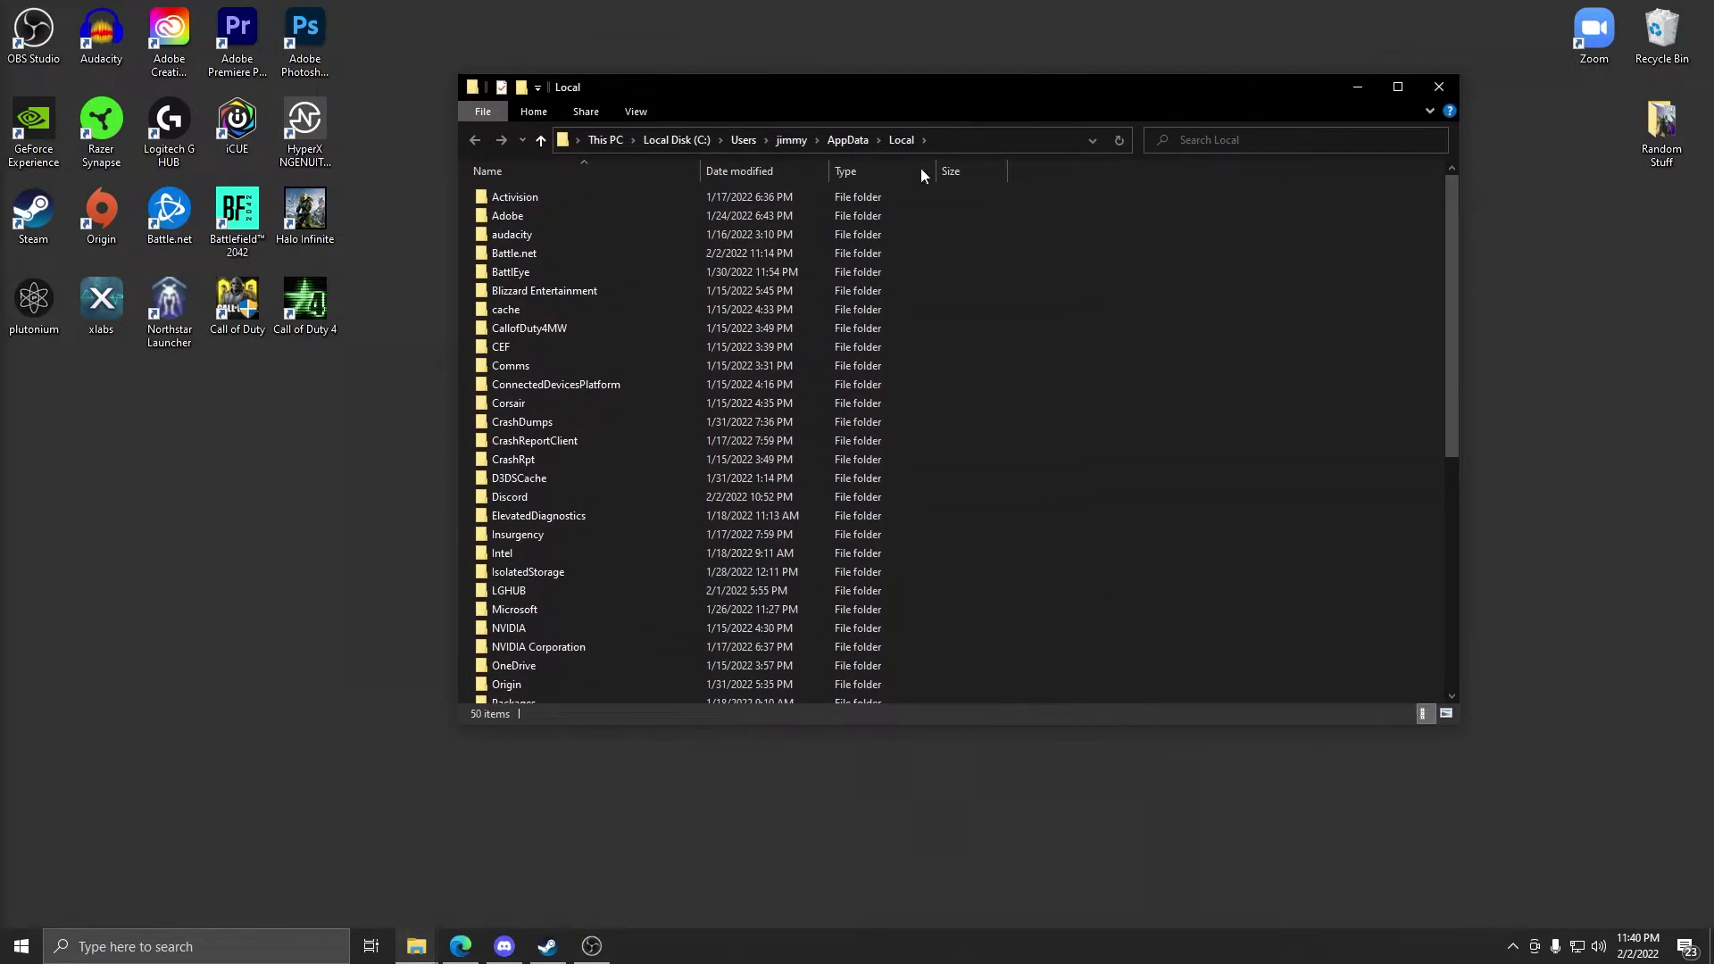
- Go from Local through Plutonium, storage and iw5 to the images folder and view its files
scroll(561, 423, "down", 2)
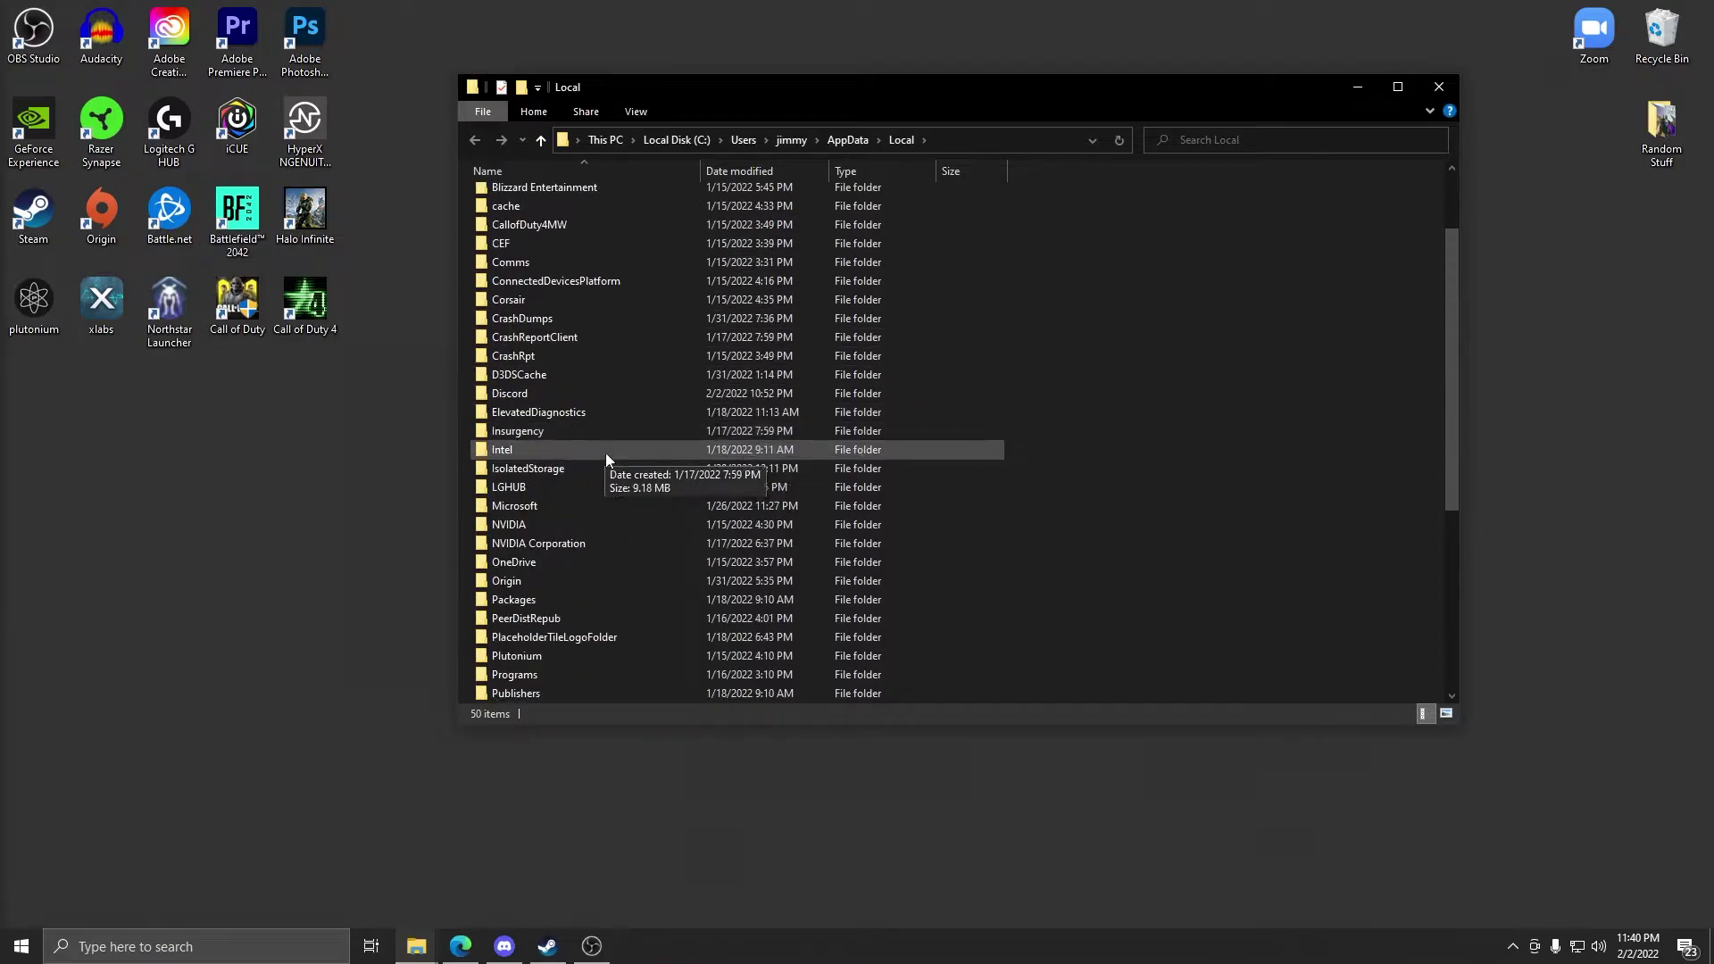
double_click(538, 657)
double_click(511, 253)
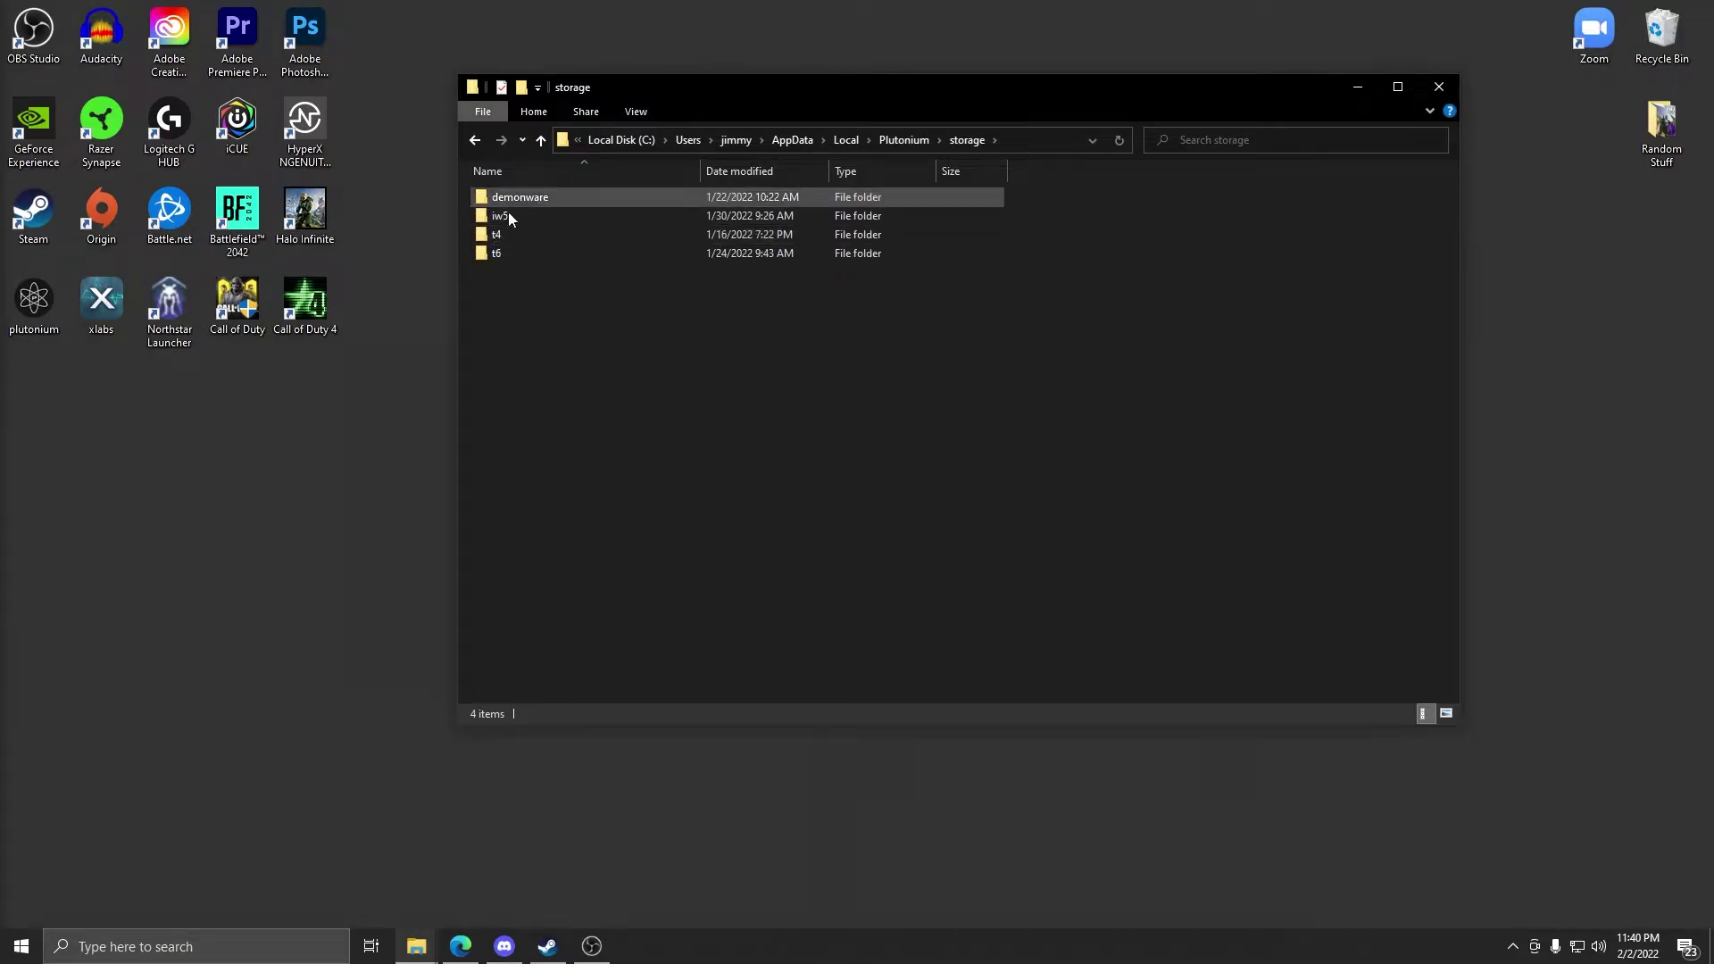
double_click(514, 217)
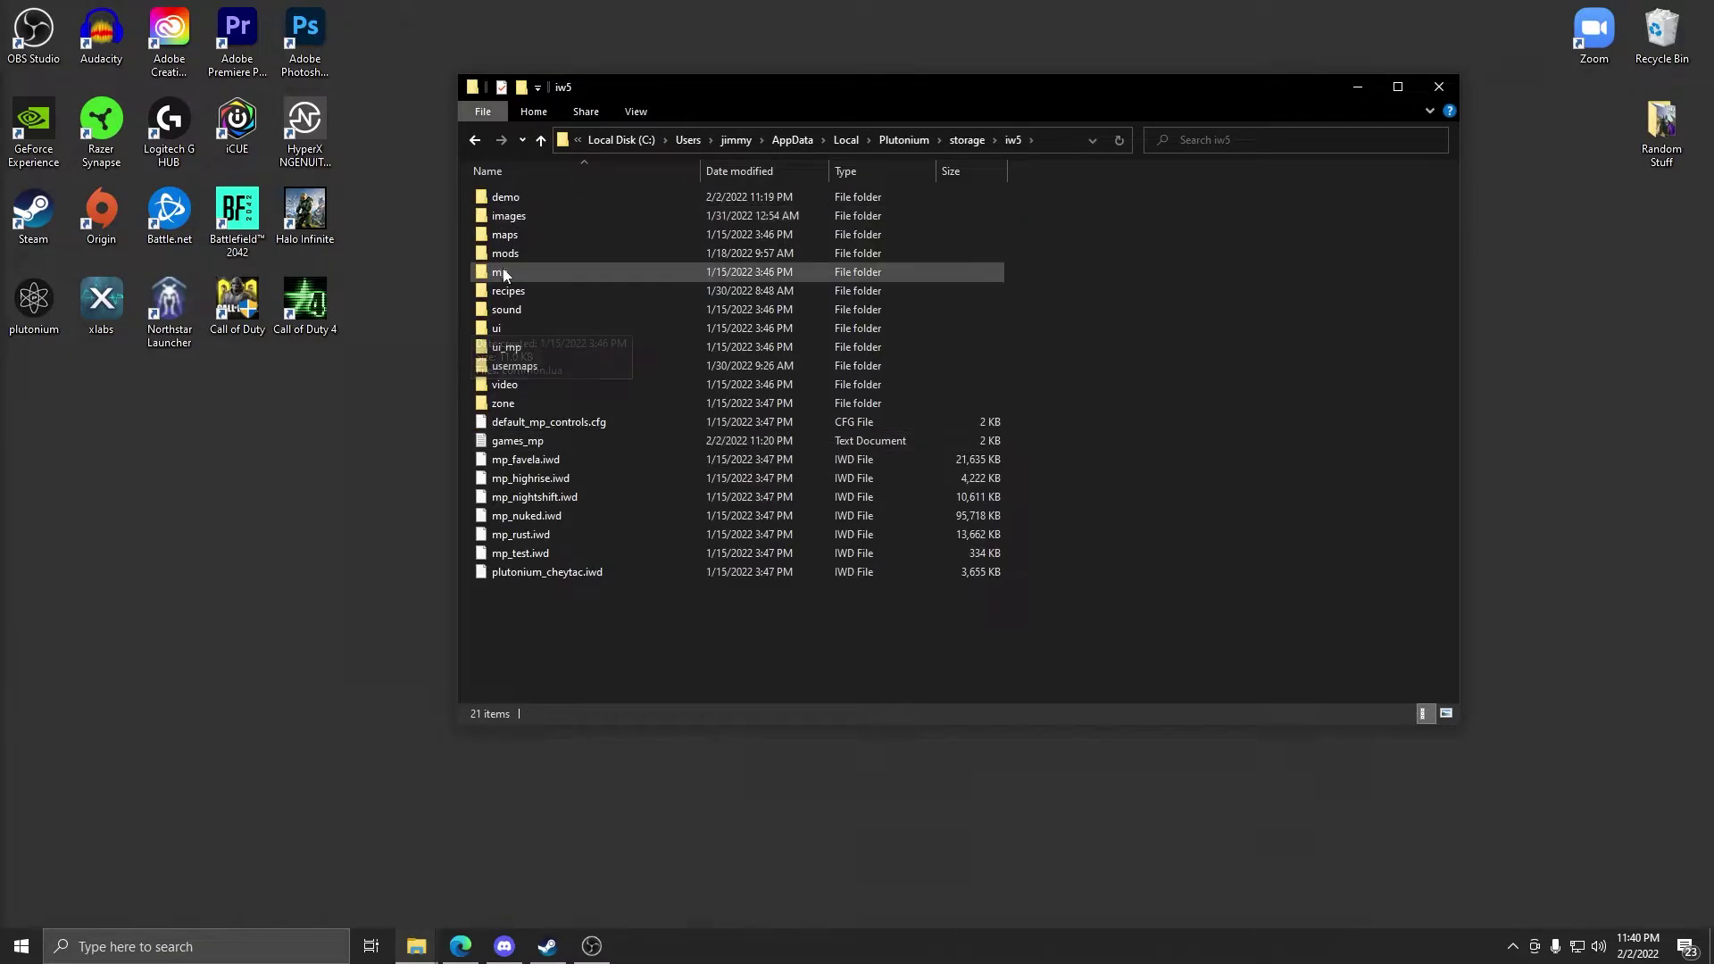
double_click(525, 217)
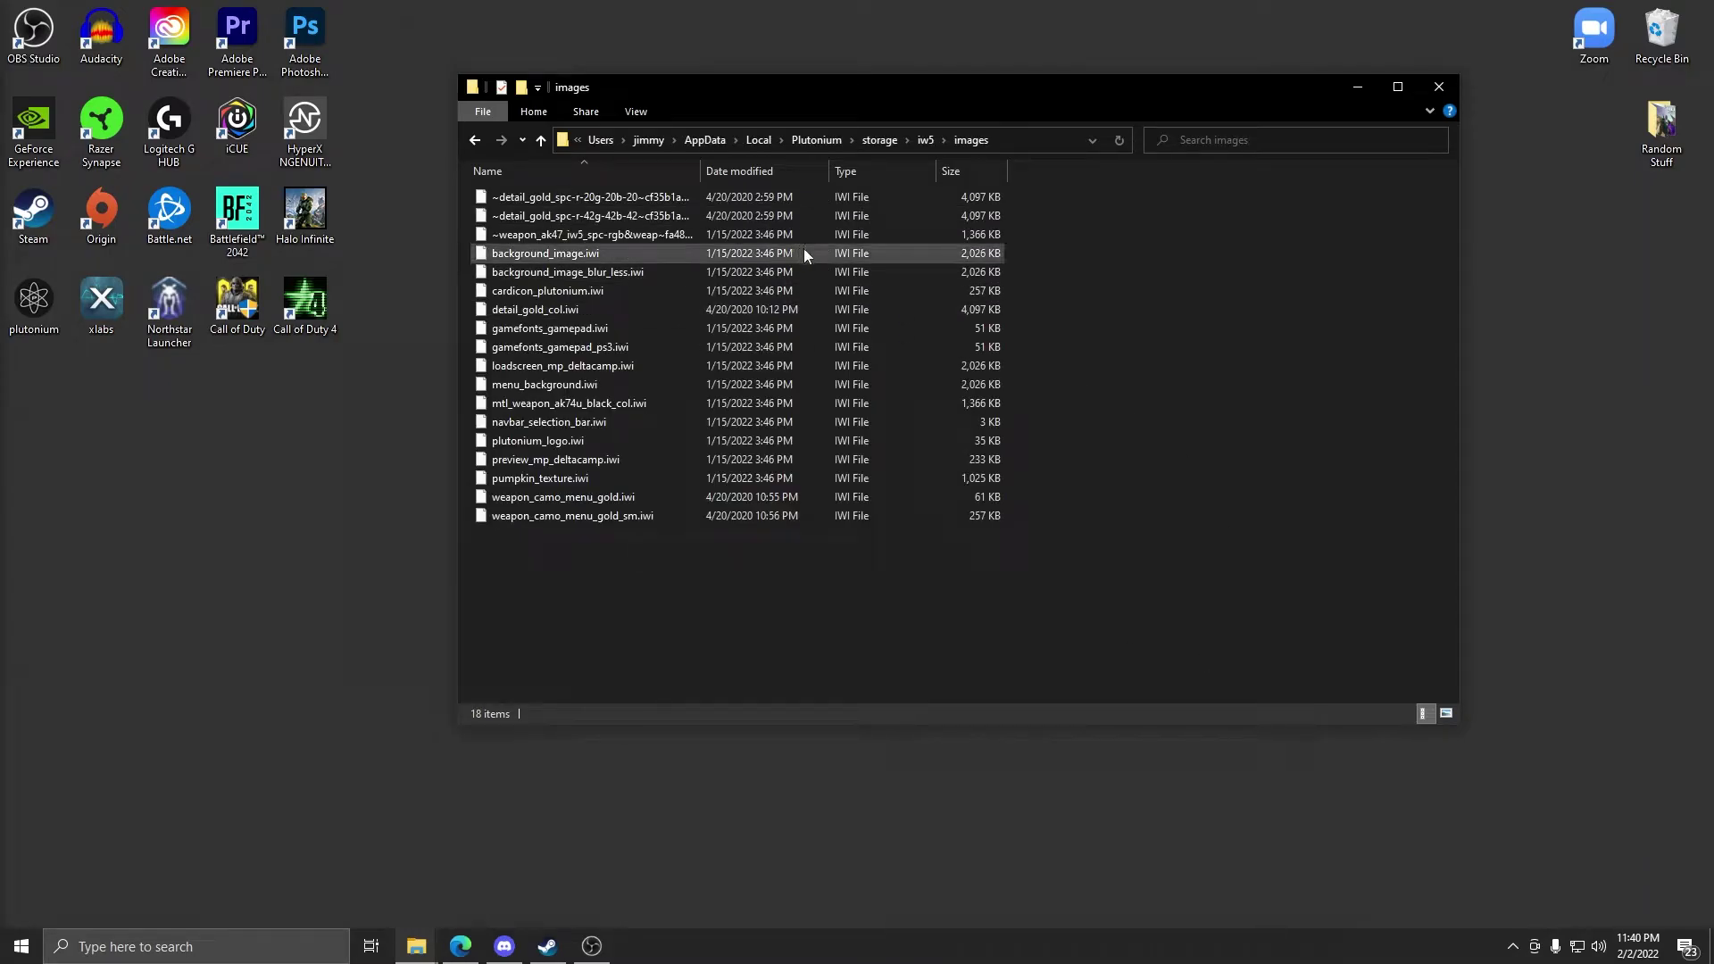
left_click_drag(627, 591, 639, 301)
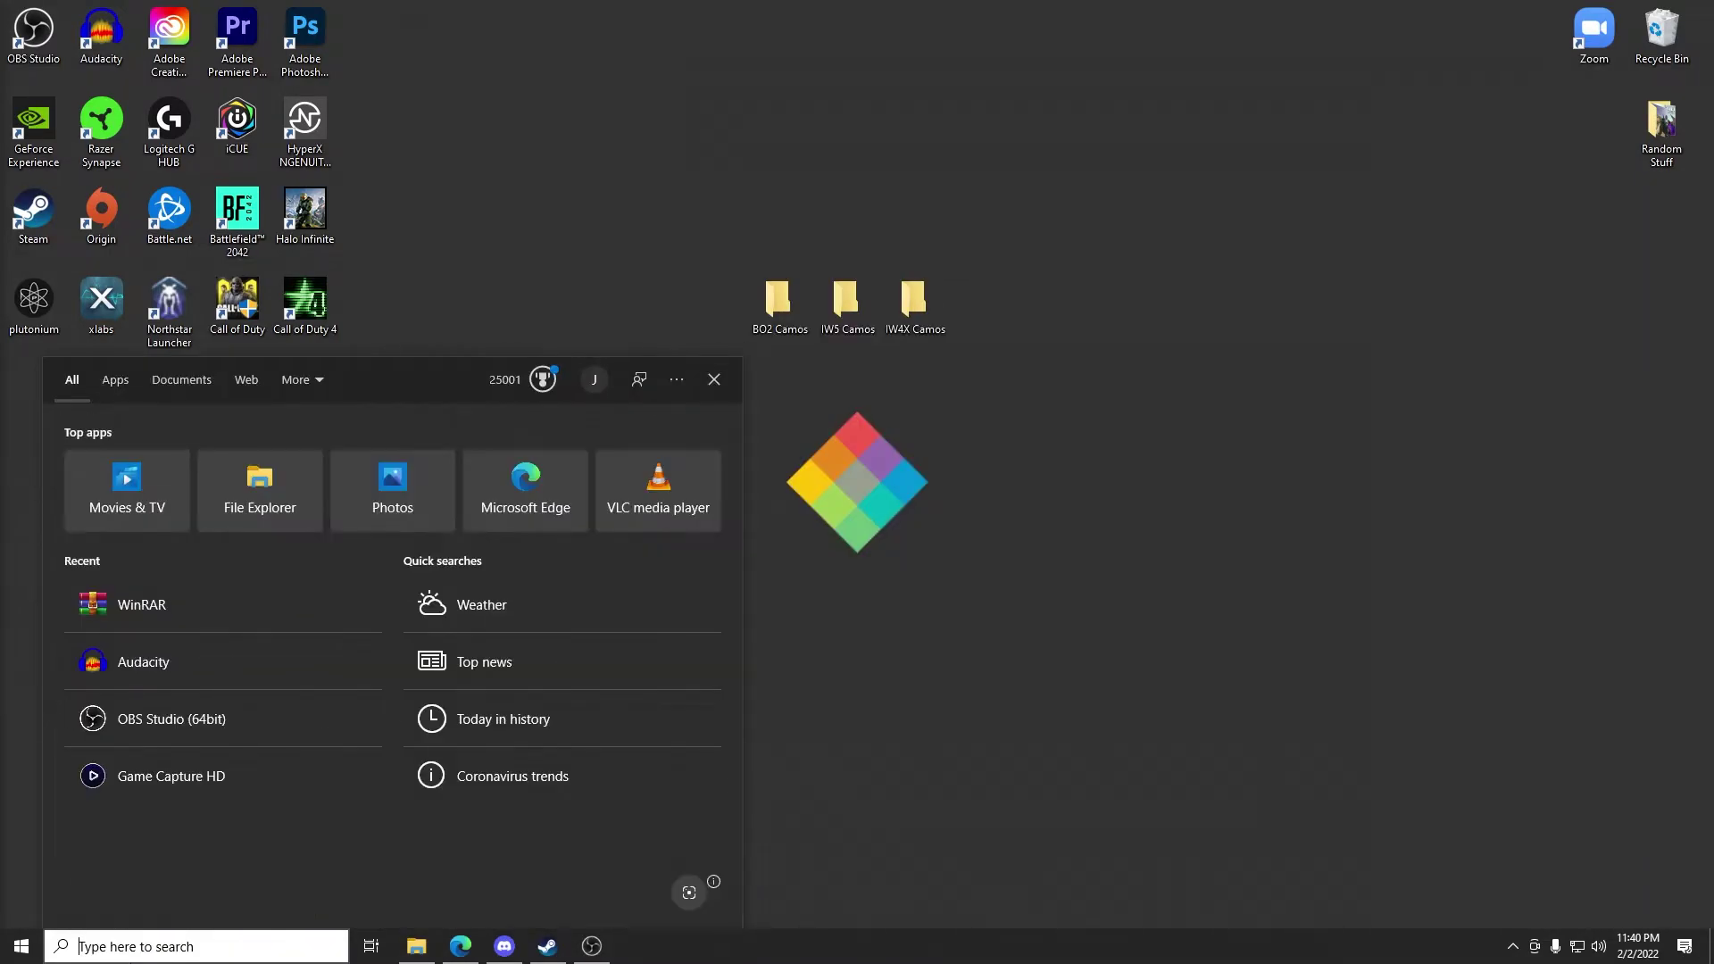
- Reopen %localappdata%, retrace the path through Plutonium, storage and iw5 to images, and close the folder window
type("%localap")
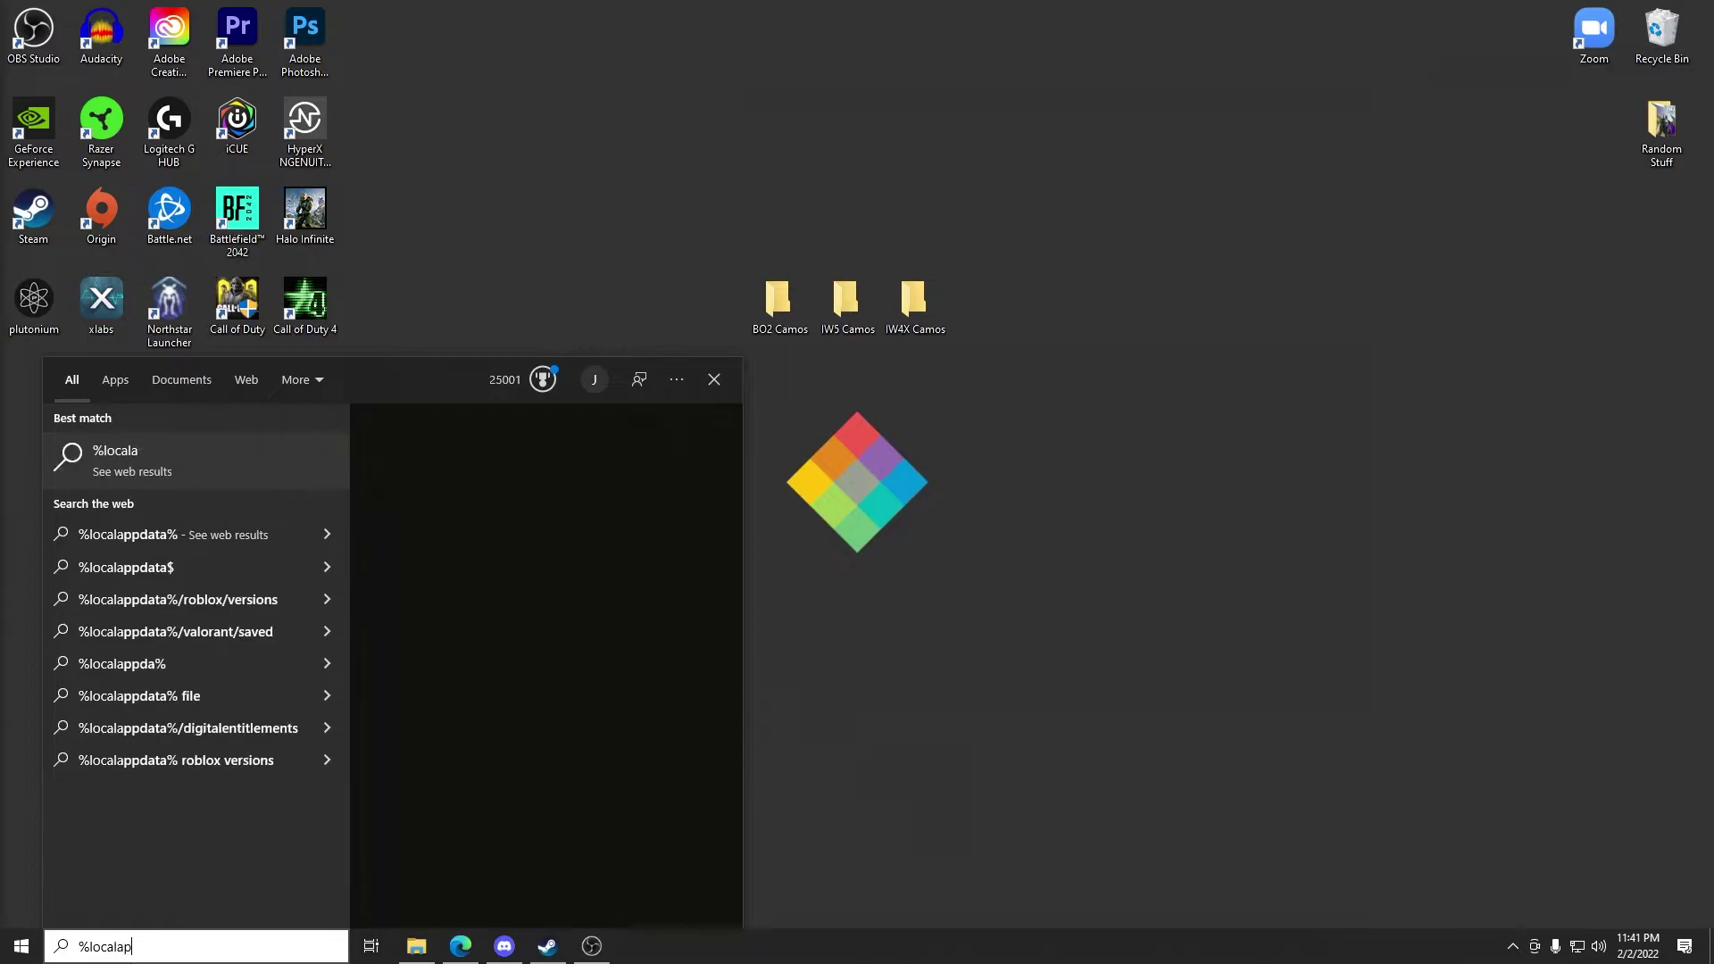
type("pdata%")
key("Return")
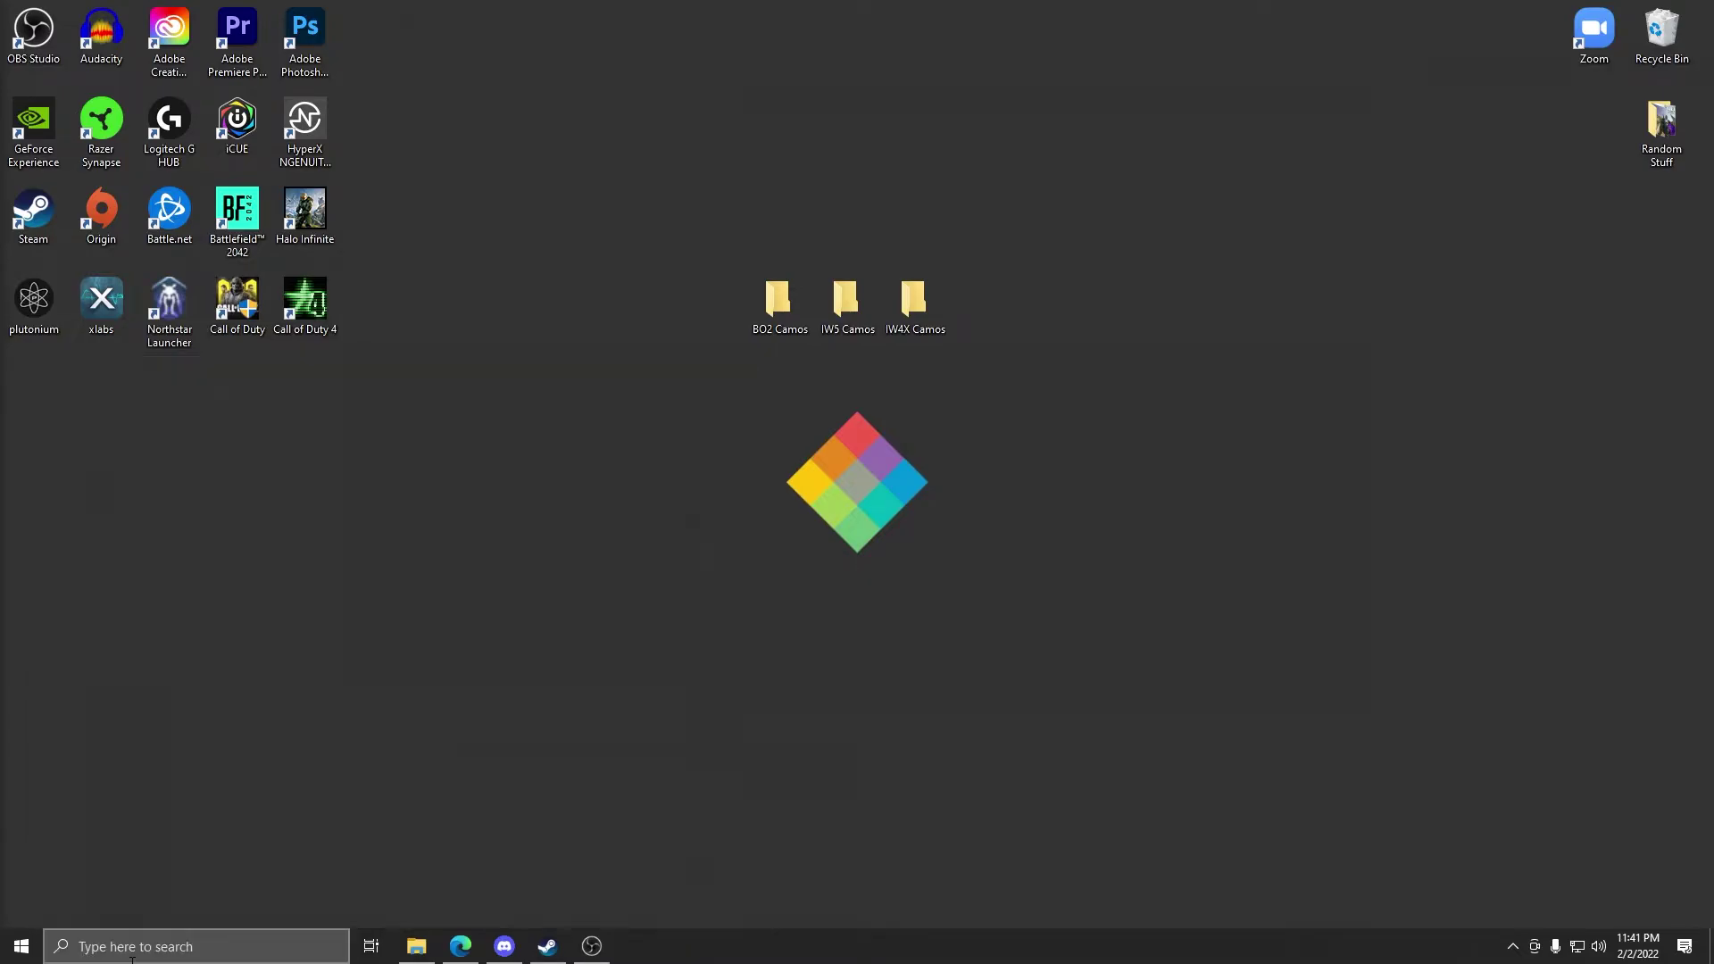
scroll(329, 816, "down", 2)
double_click(313, 815)
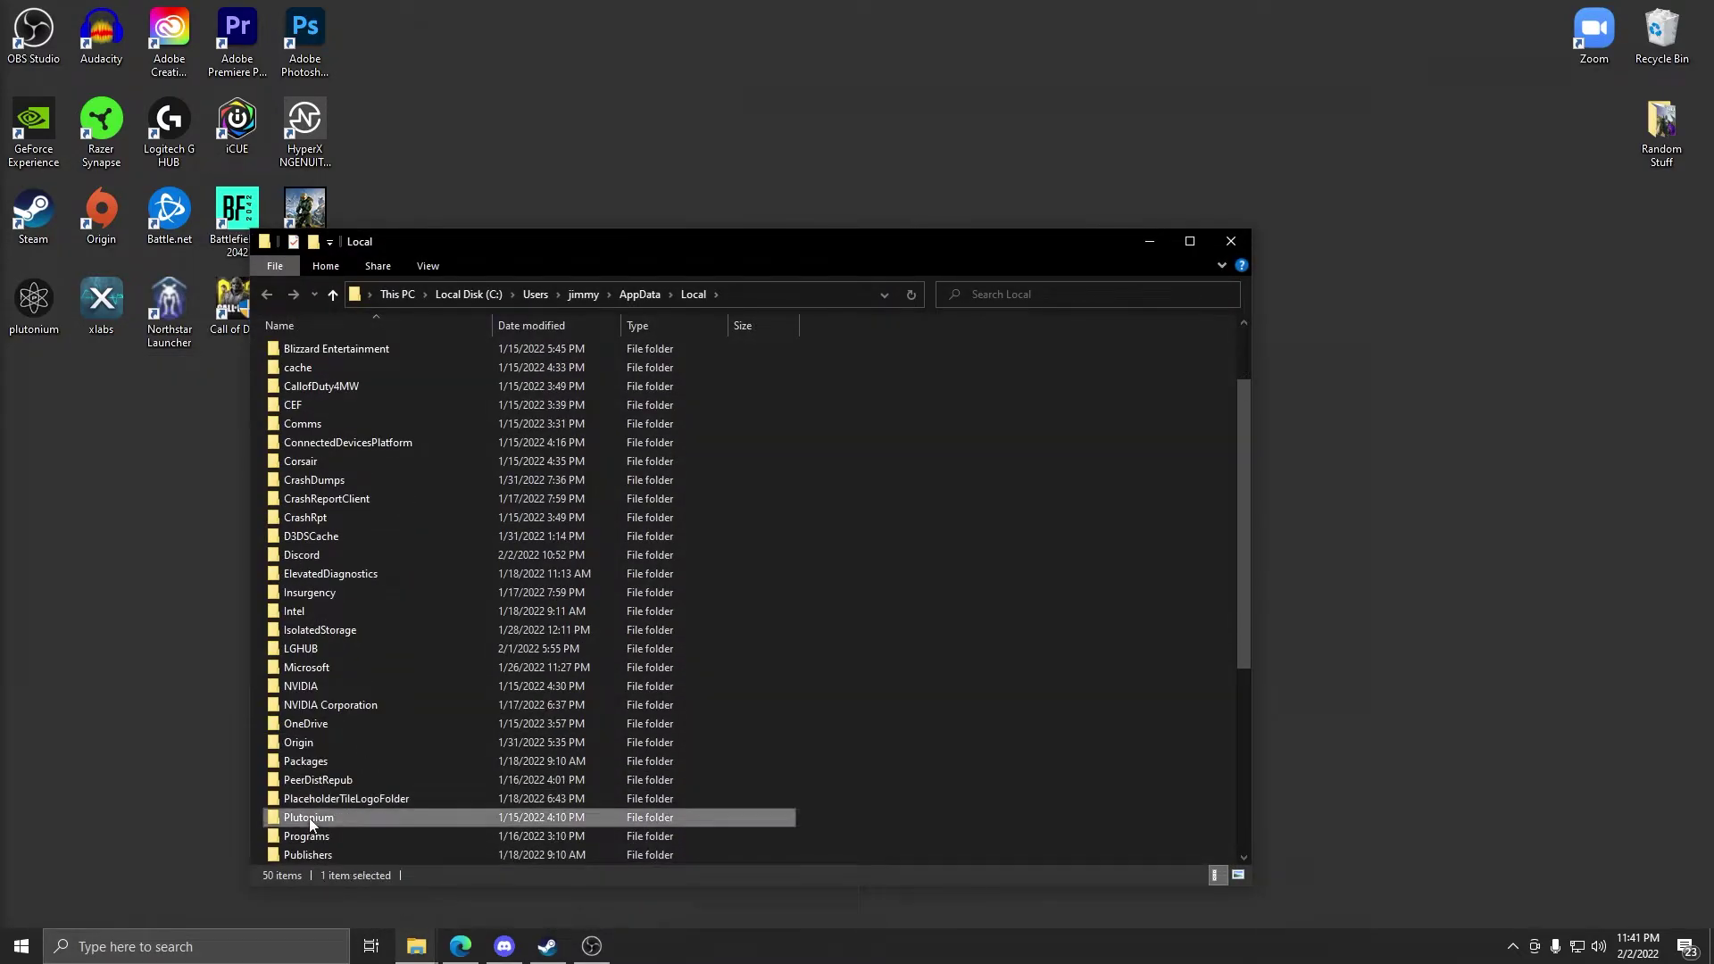
double_click(298, 405)
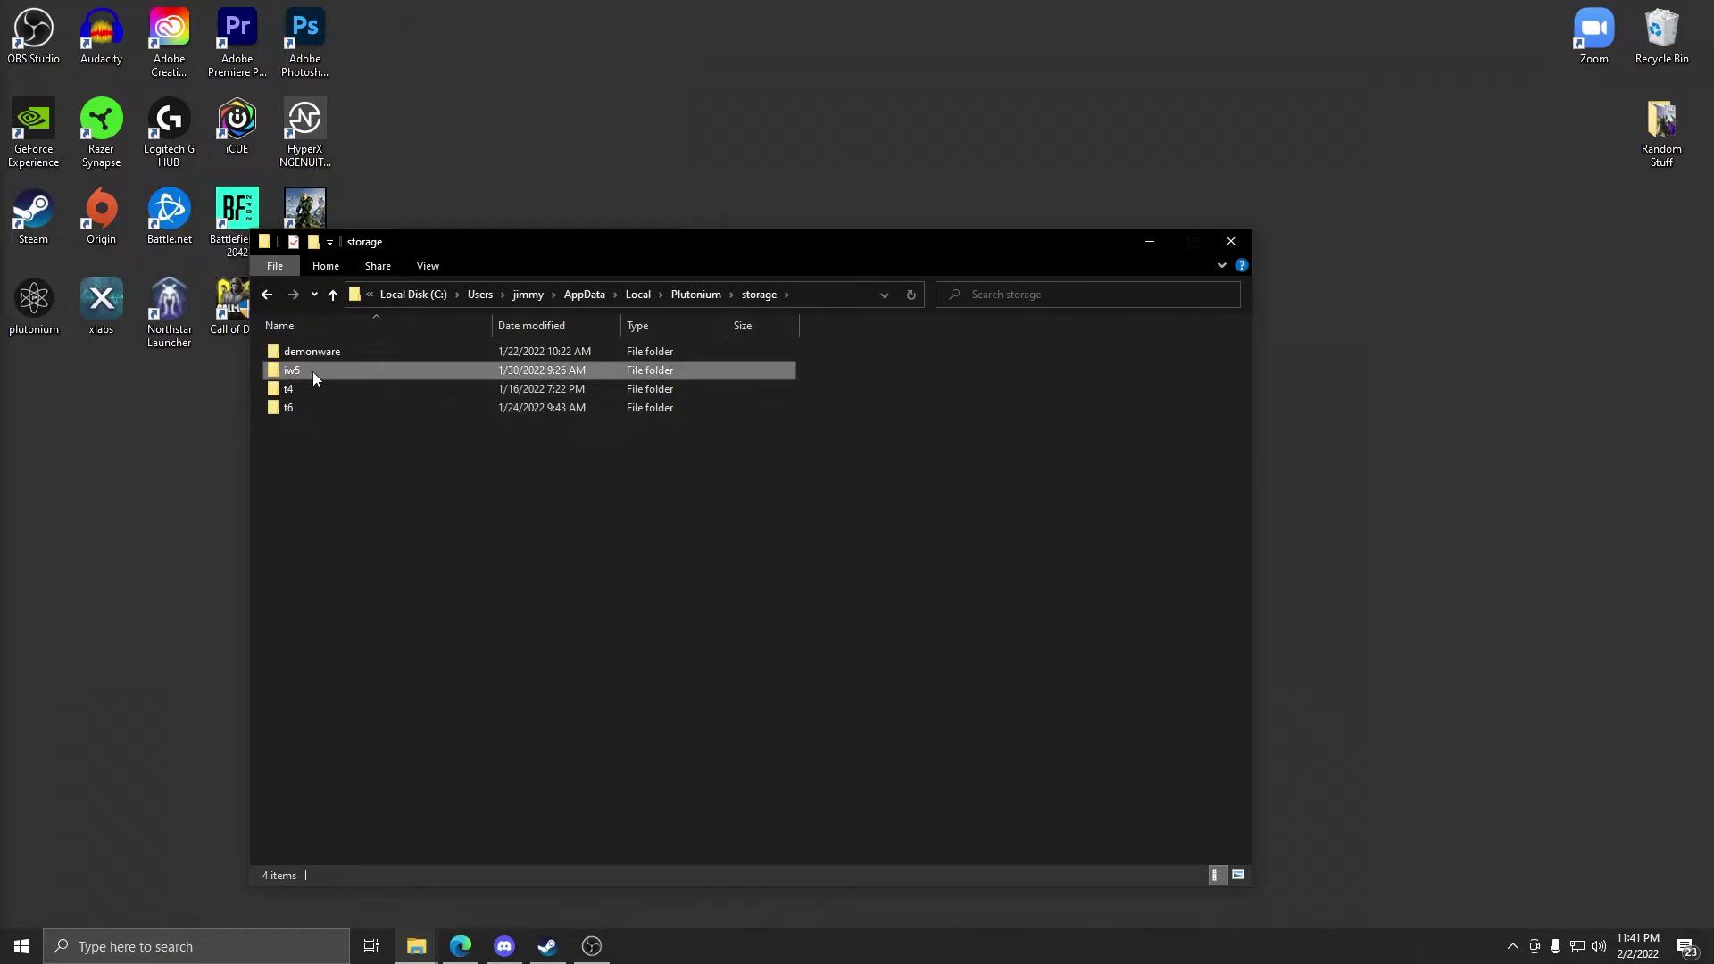
double_click(313, 372)
double_click(321, 371)
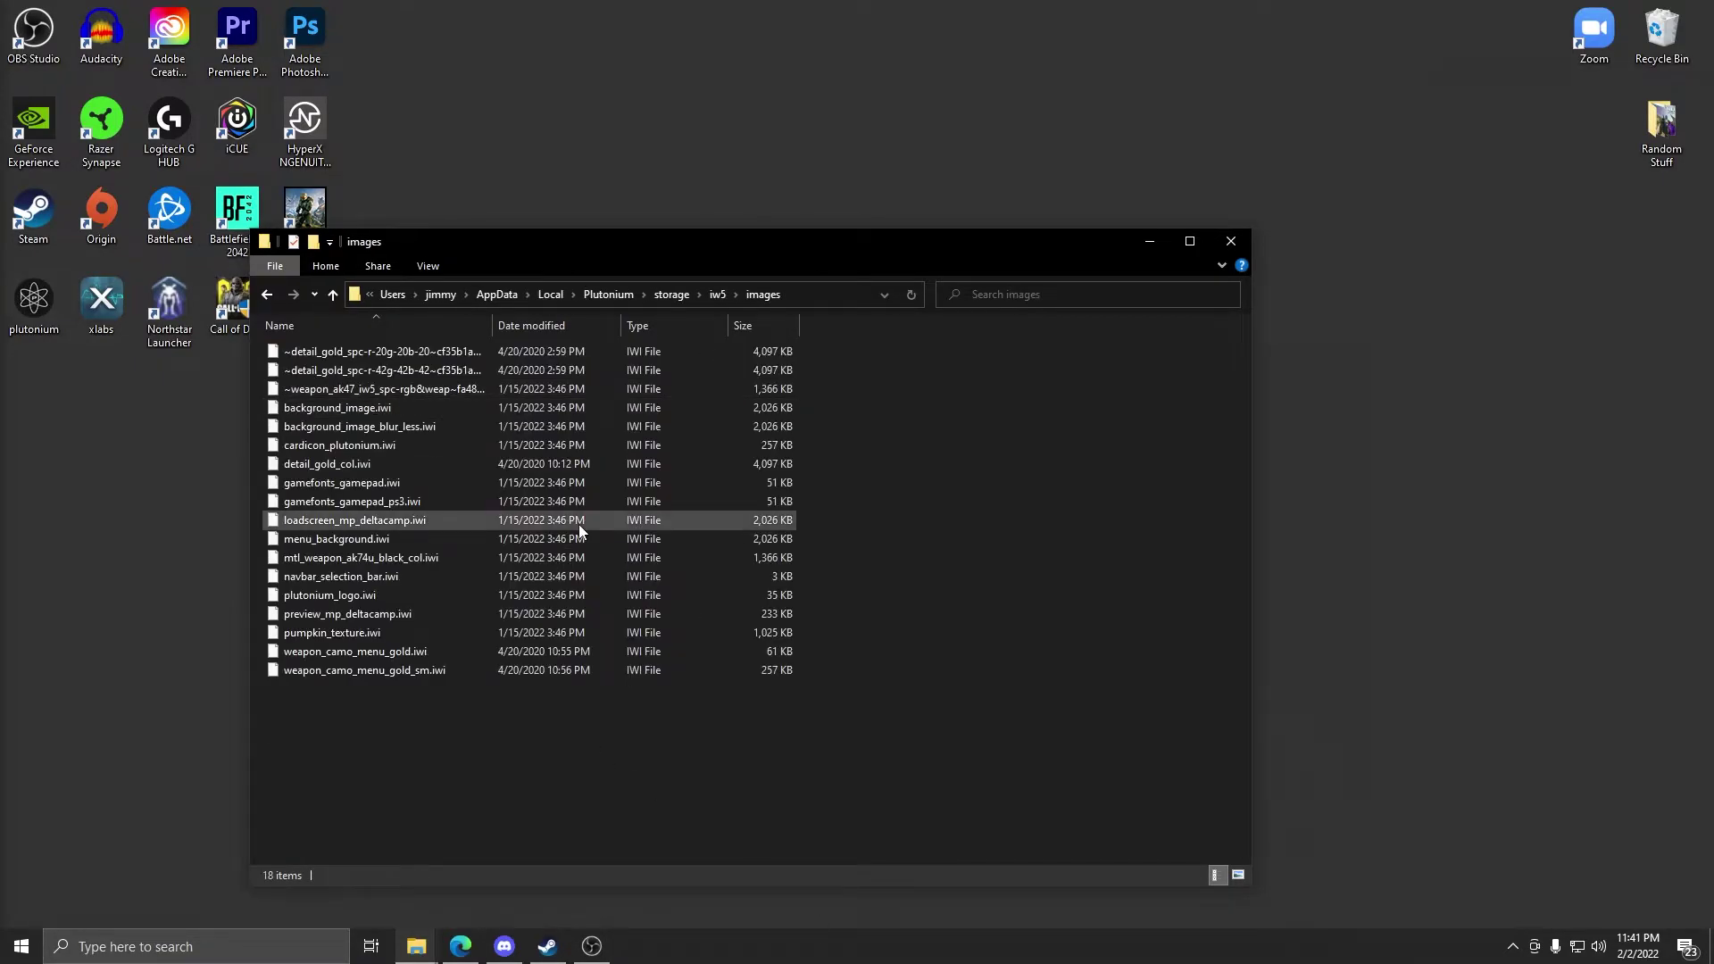
left_click(1231, 241)
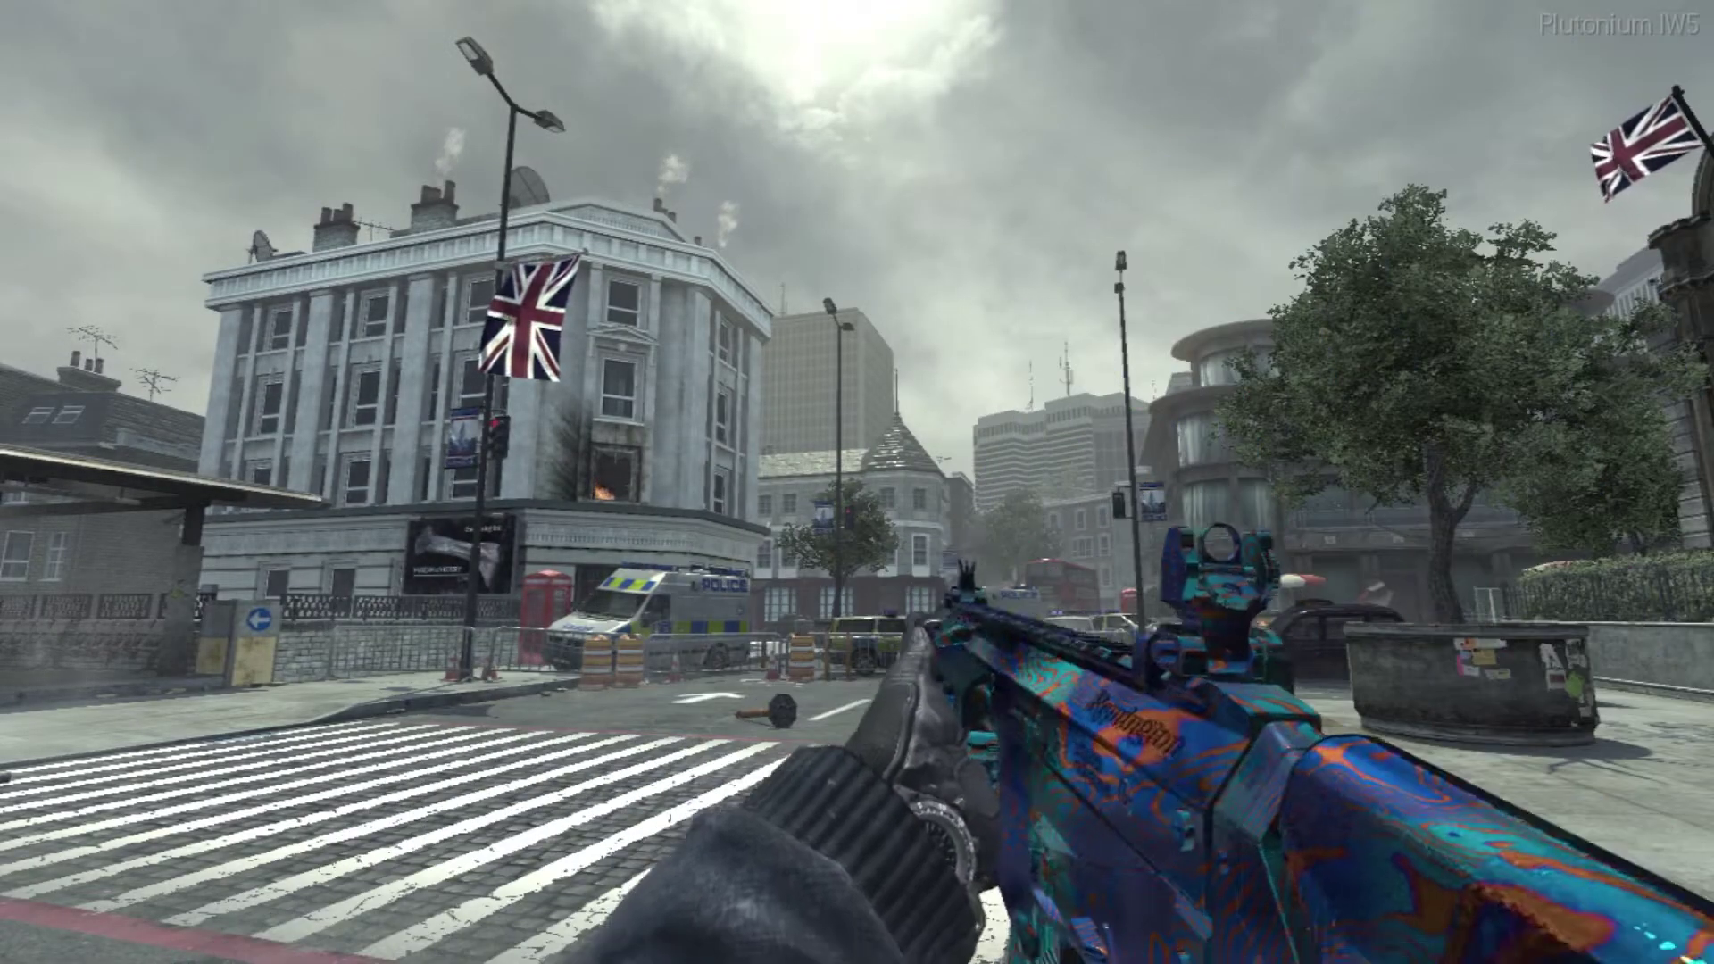
right_click(857, 482)
right_click(857, 482)
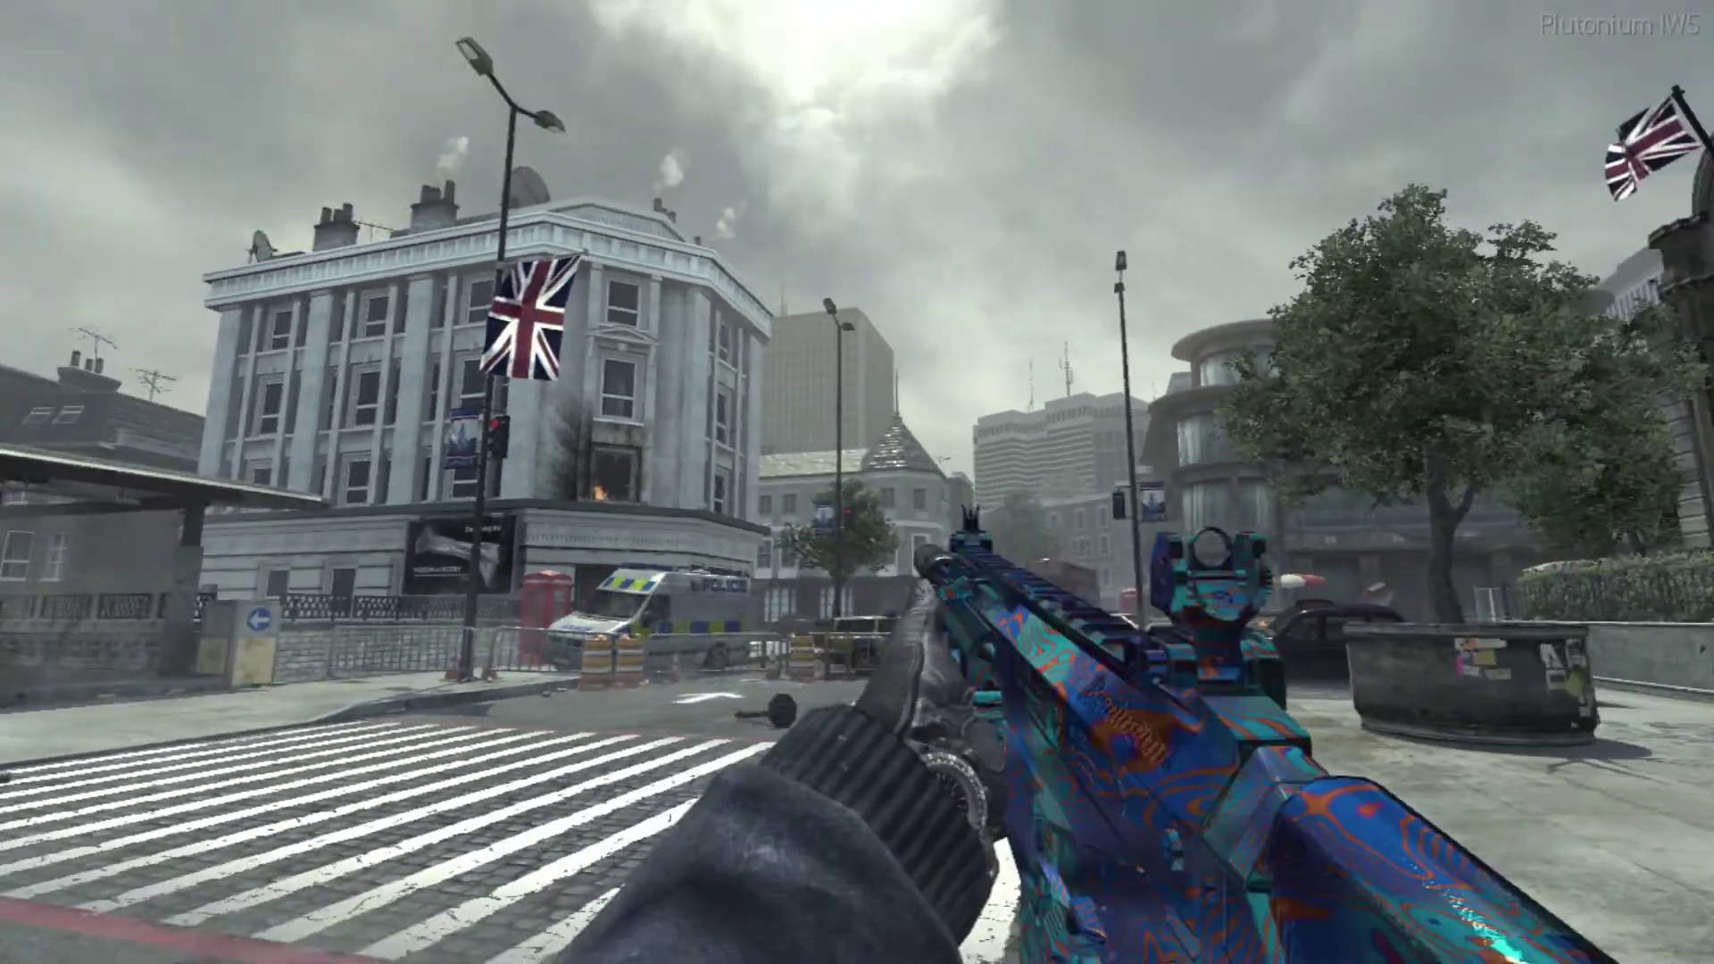
right_click(856, 481)
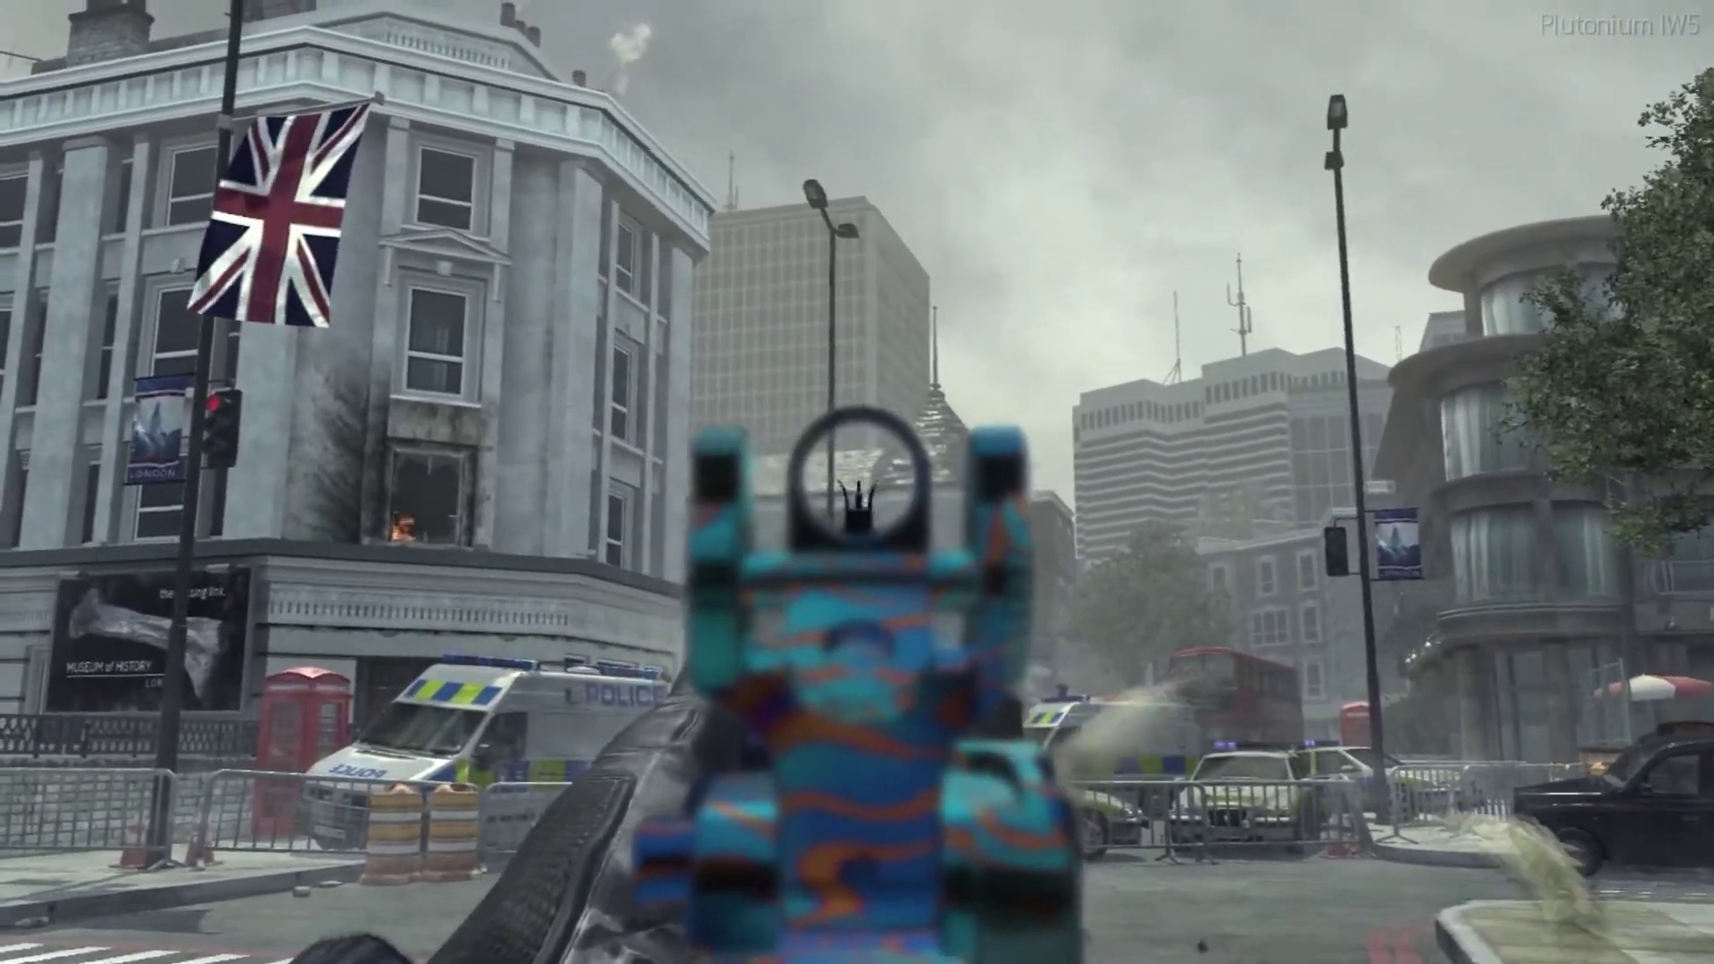
key("r")
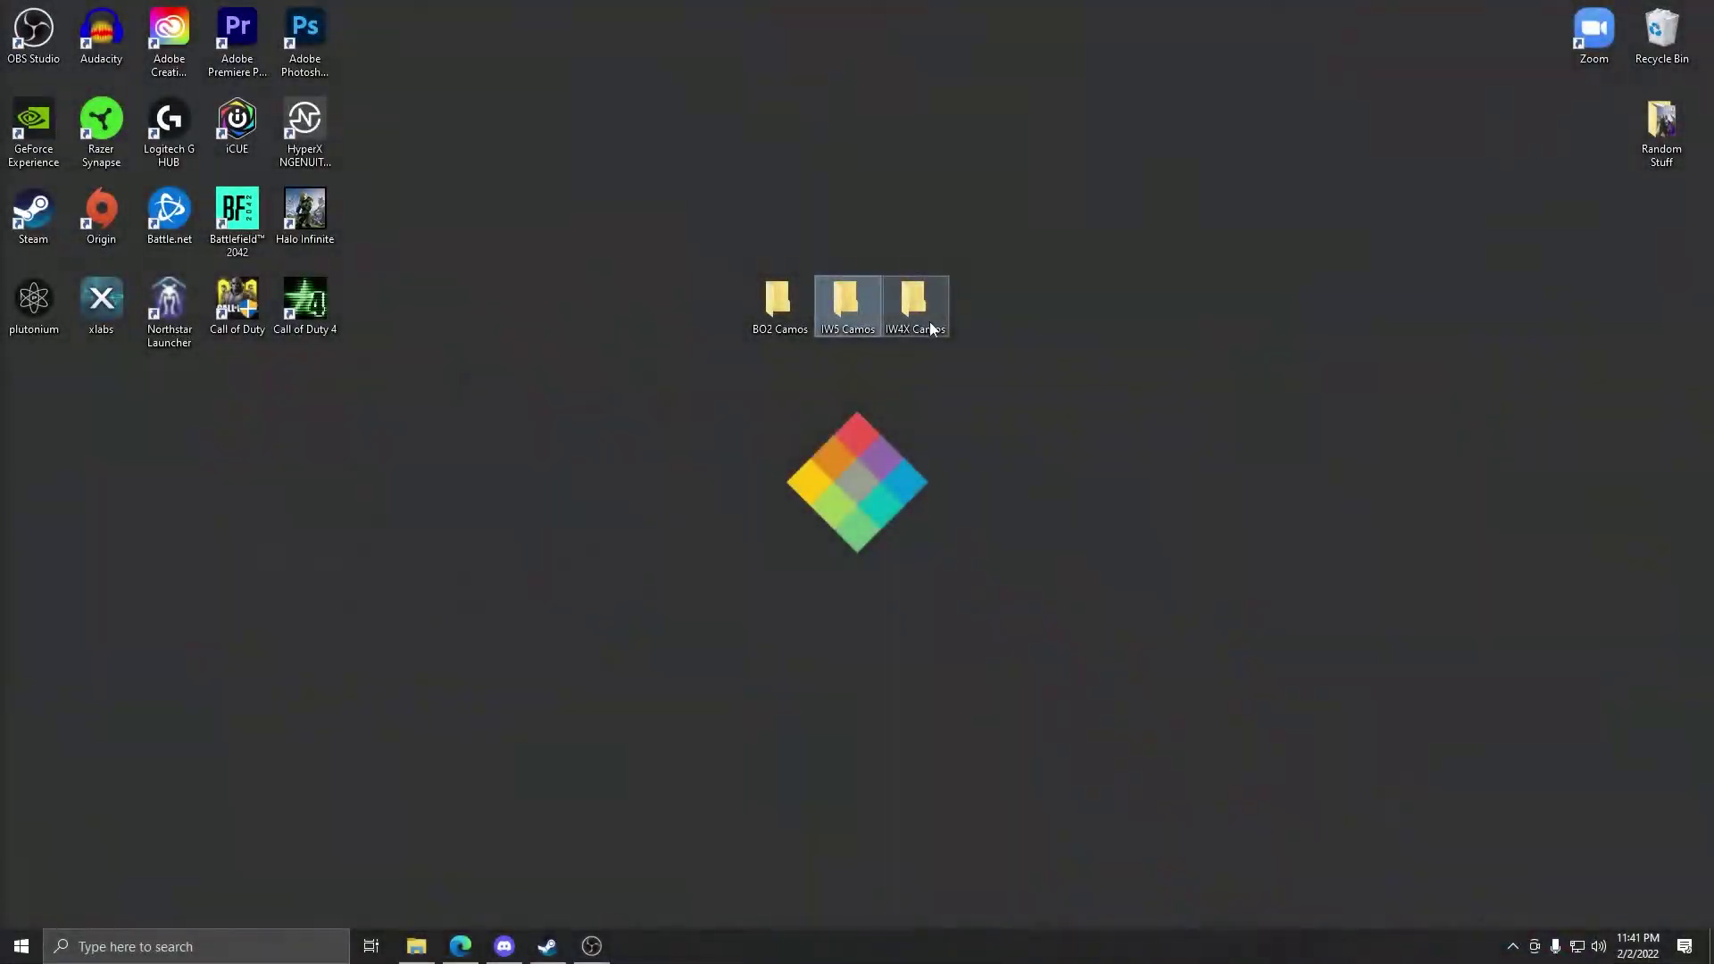
- Open the IW4X Camos desktop folder and select the Micro's Ultimate IW4x Camo Pack archive
left_click(931, 327)
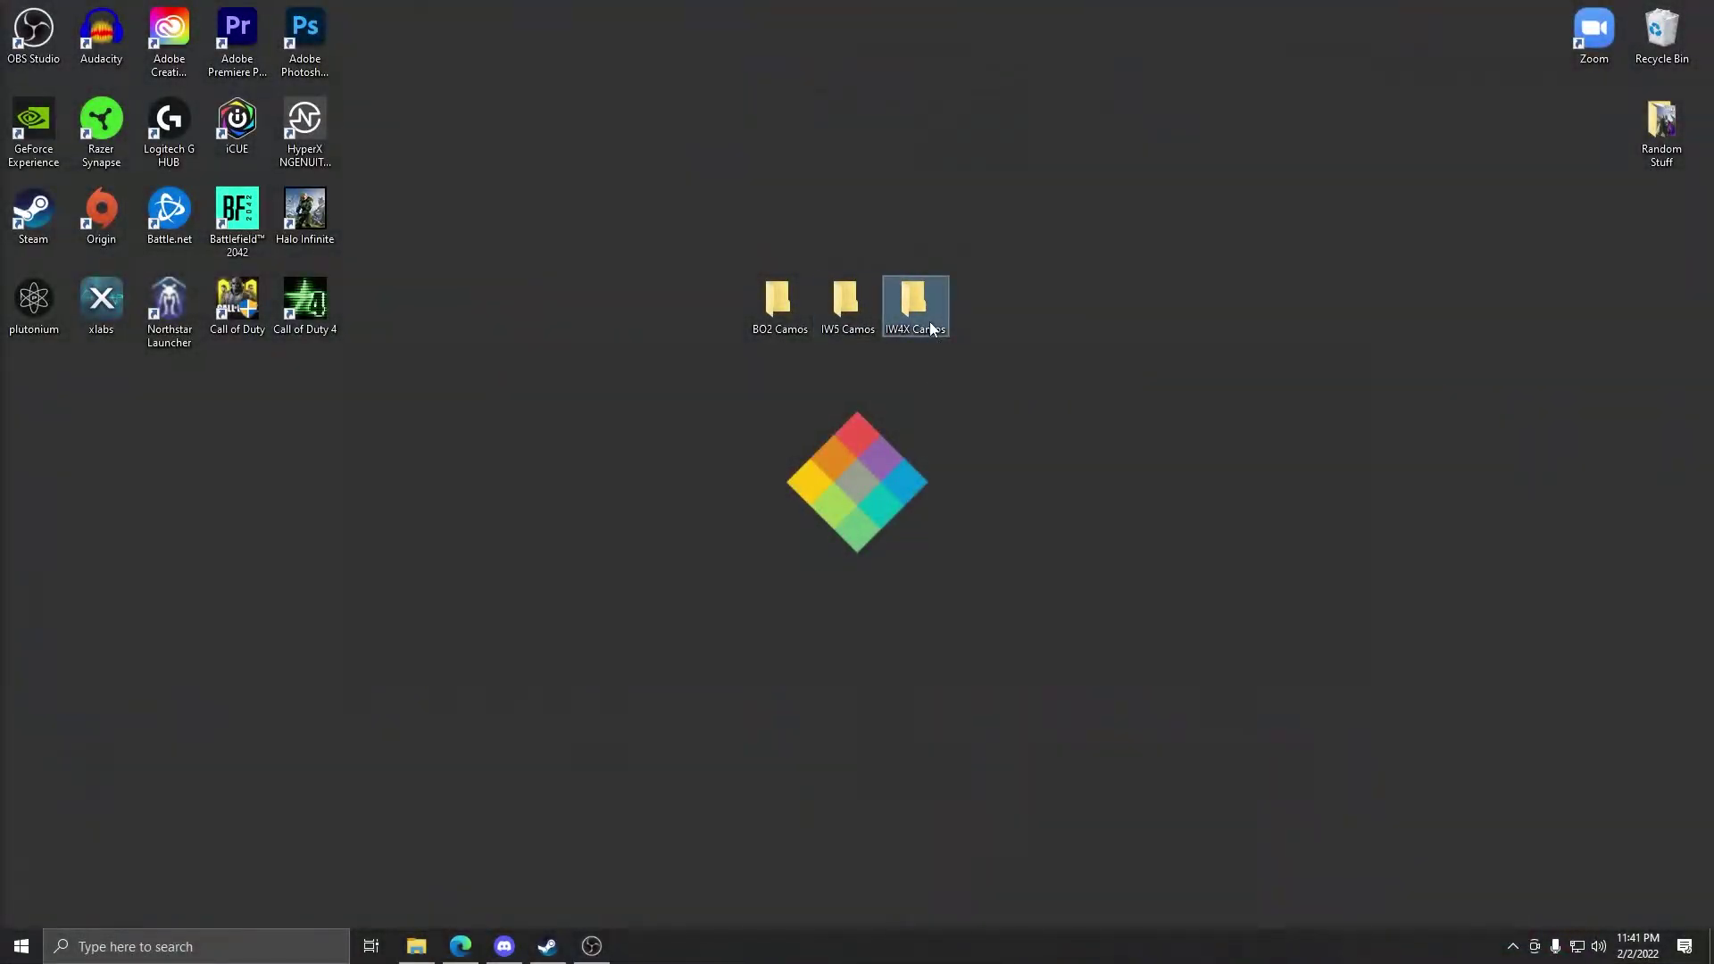
double_click(935, 318)
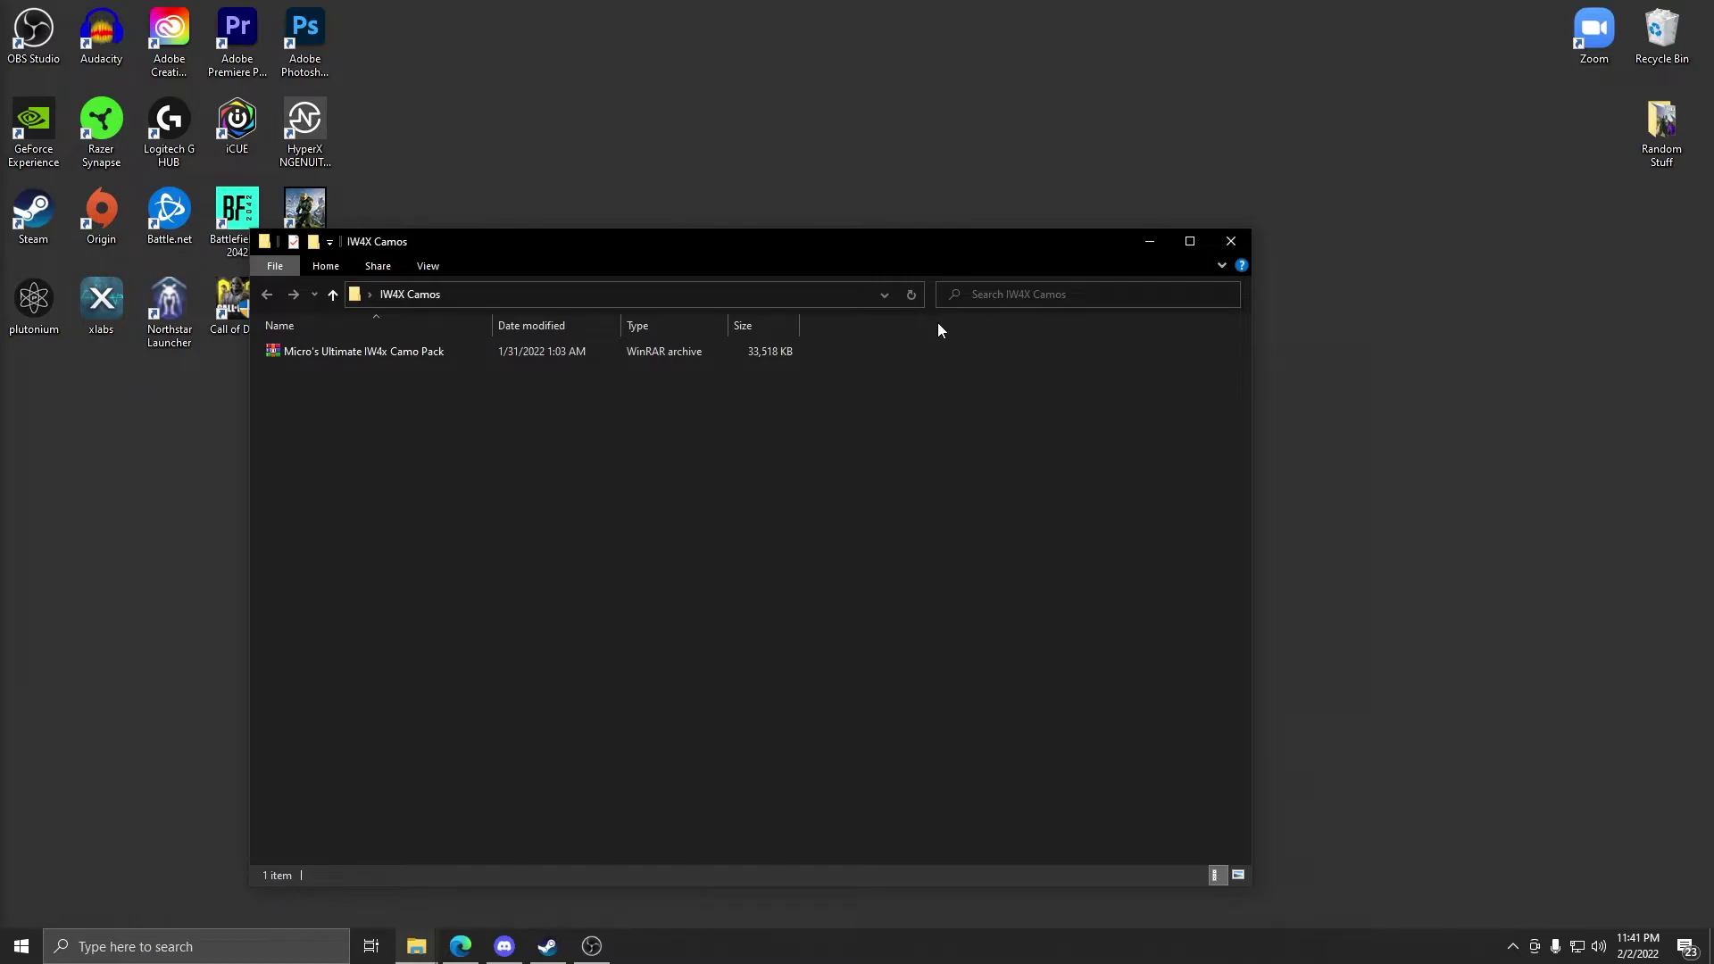
left_click_drag(714, 249, 922, 187)
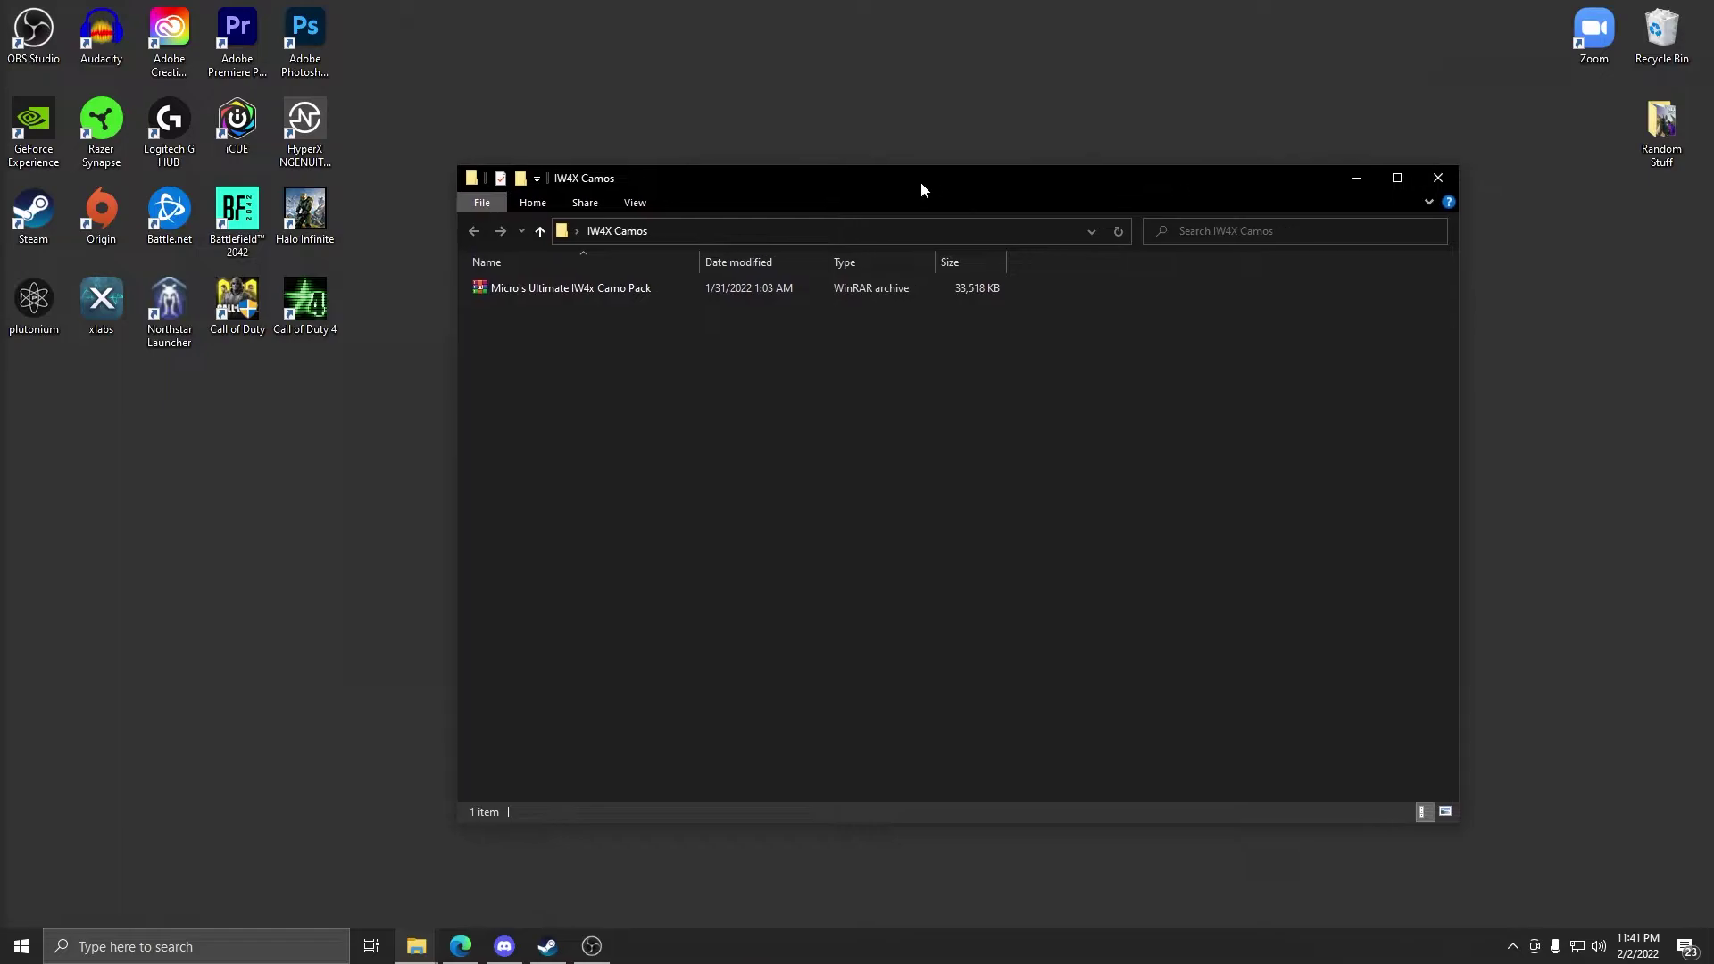
left_click(593, 290)
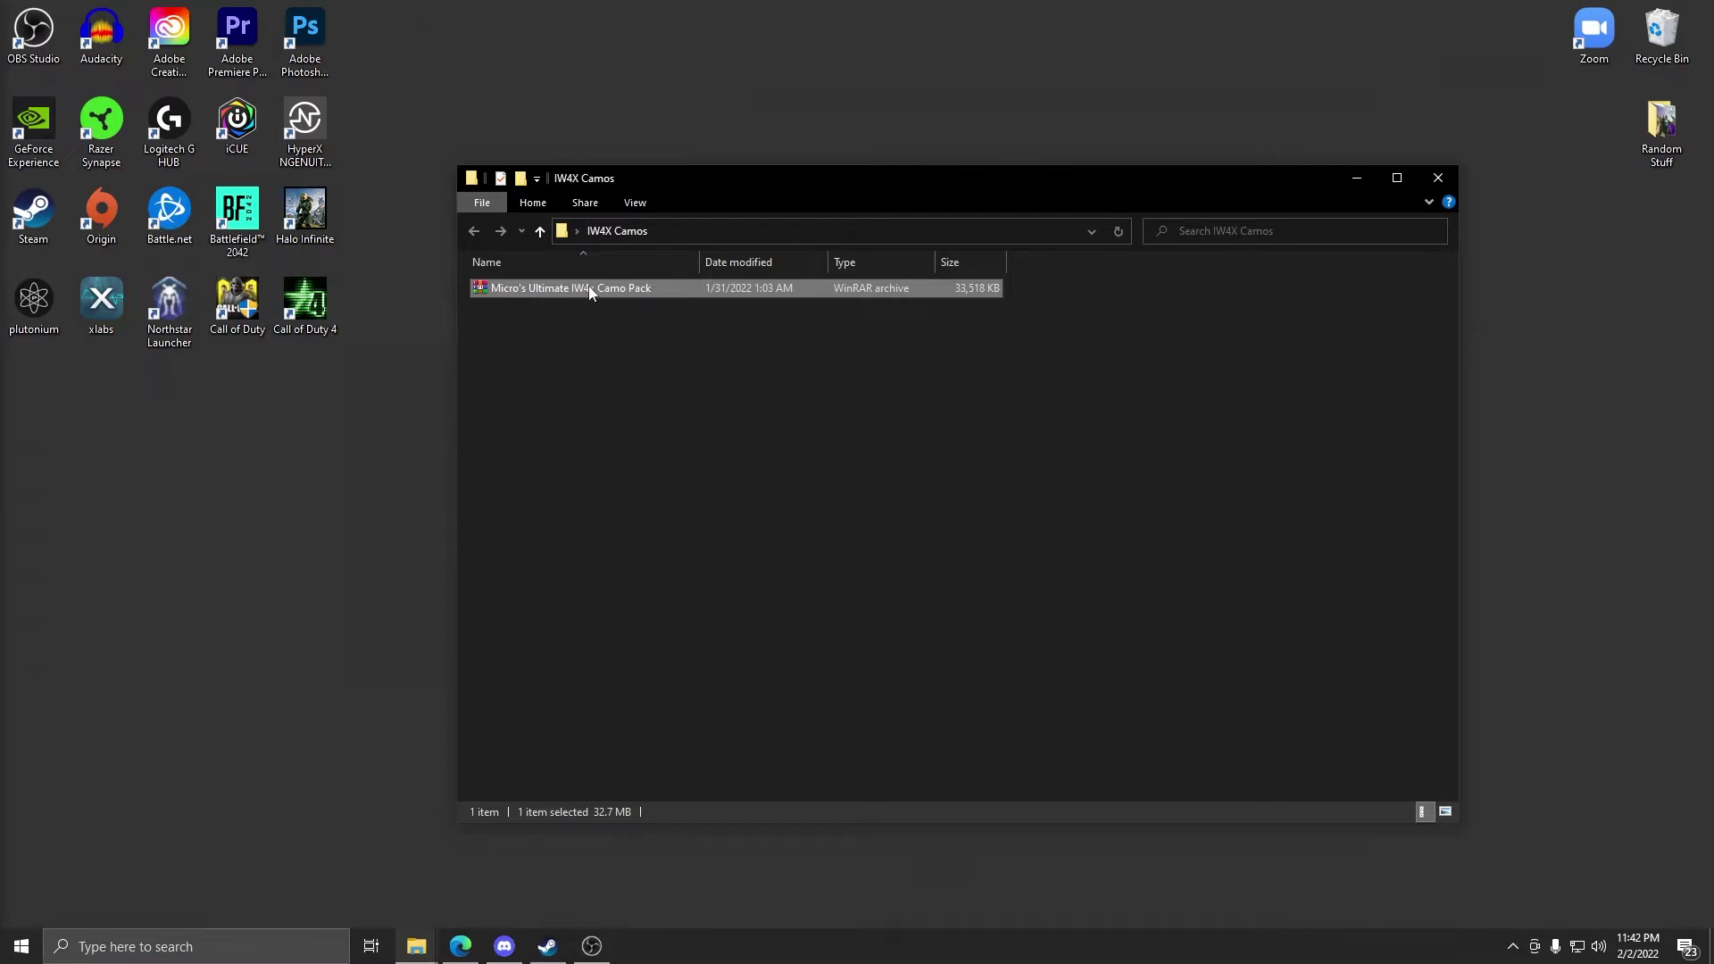
- Open Micro's Ultimate IW4x Camo Pack archive, look inside MW, extract the MW folder to the desktop, and minimize the archive window
double_click(590, 289)
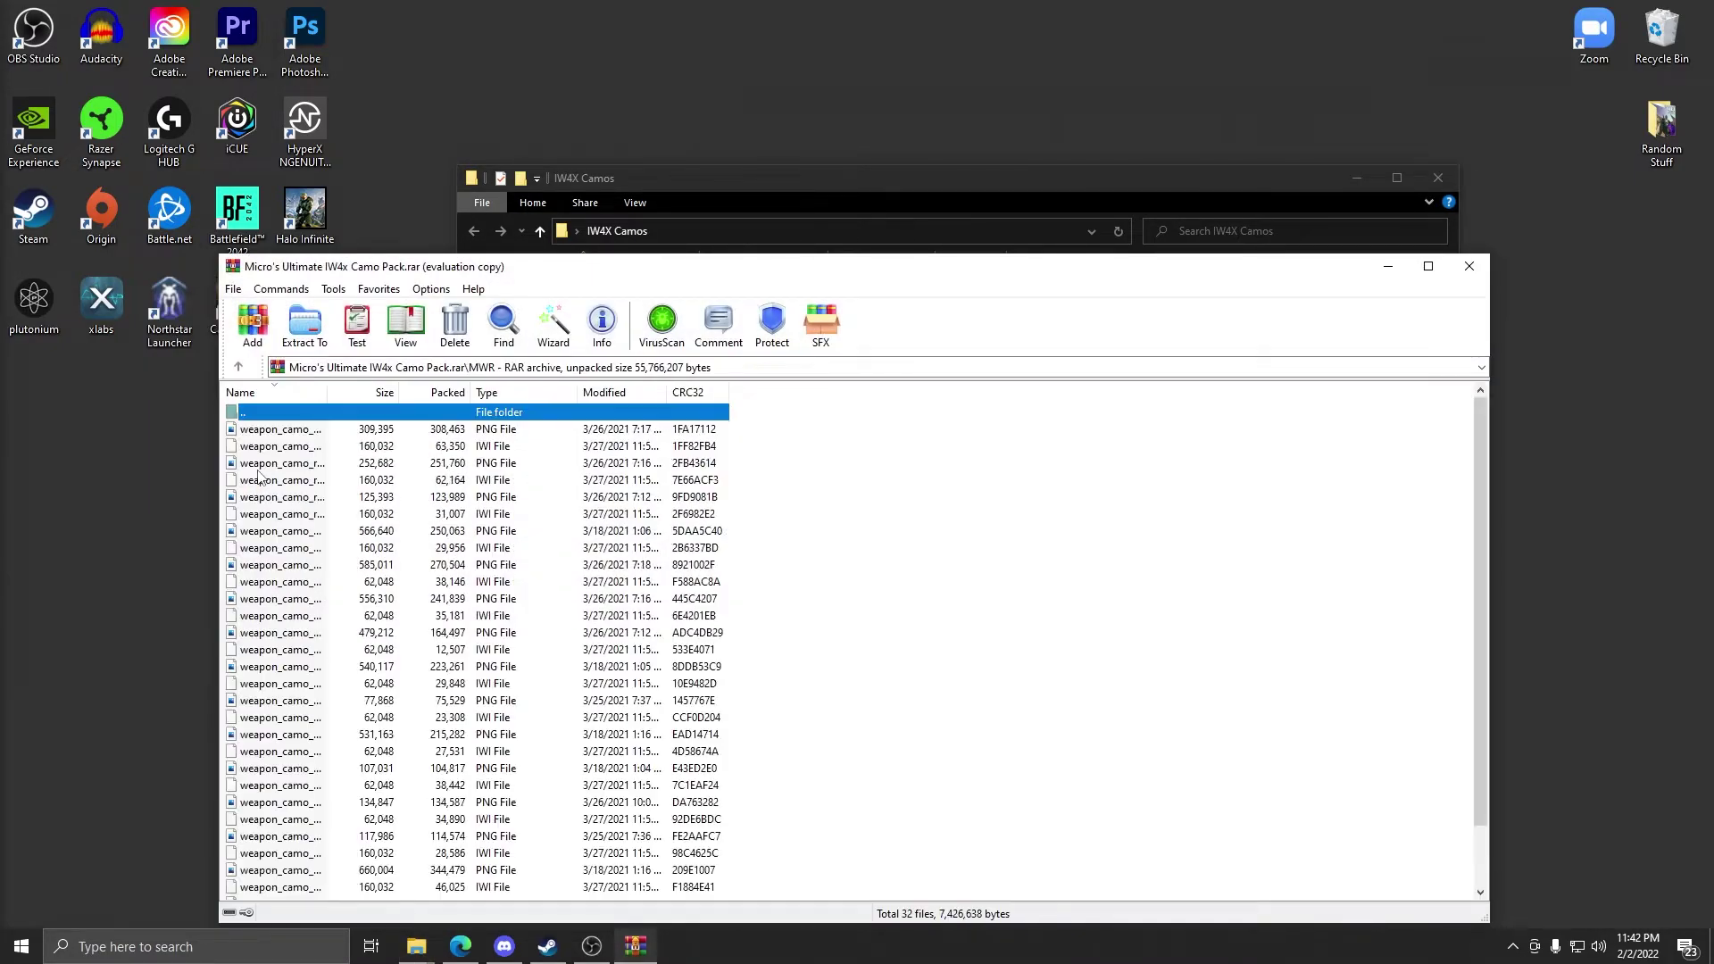
key("BackSpace")
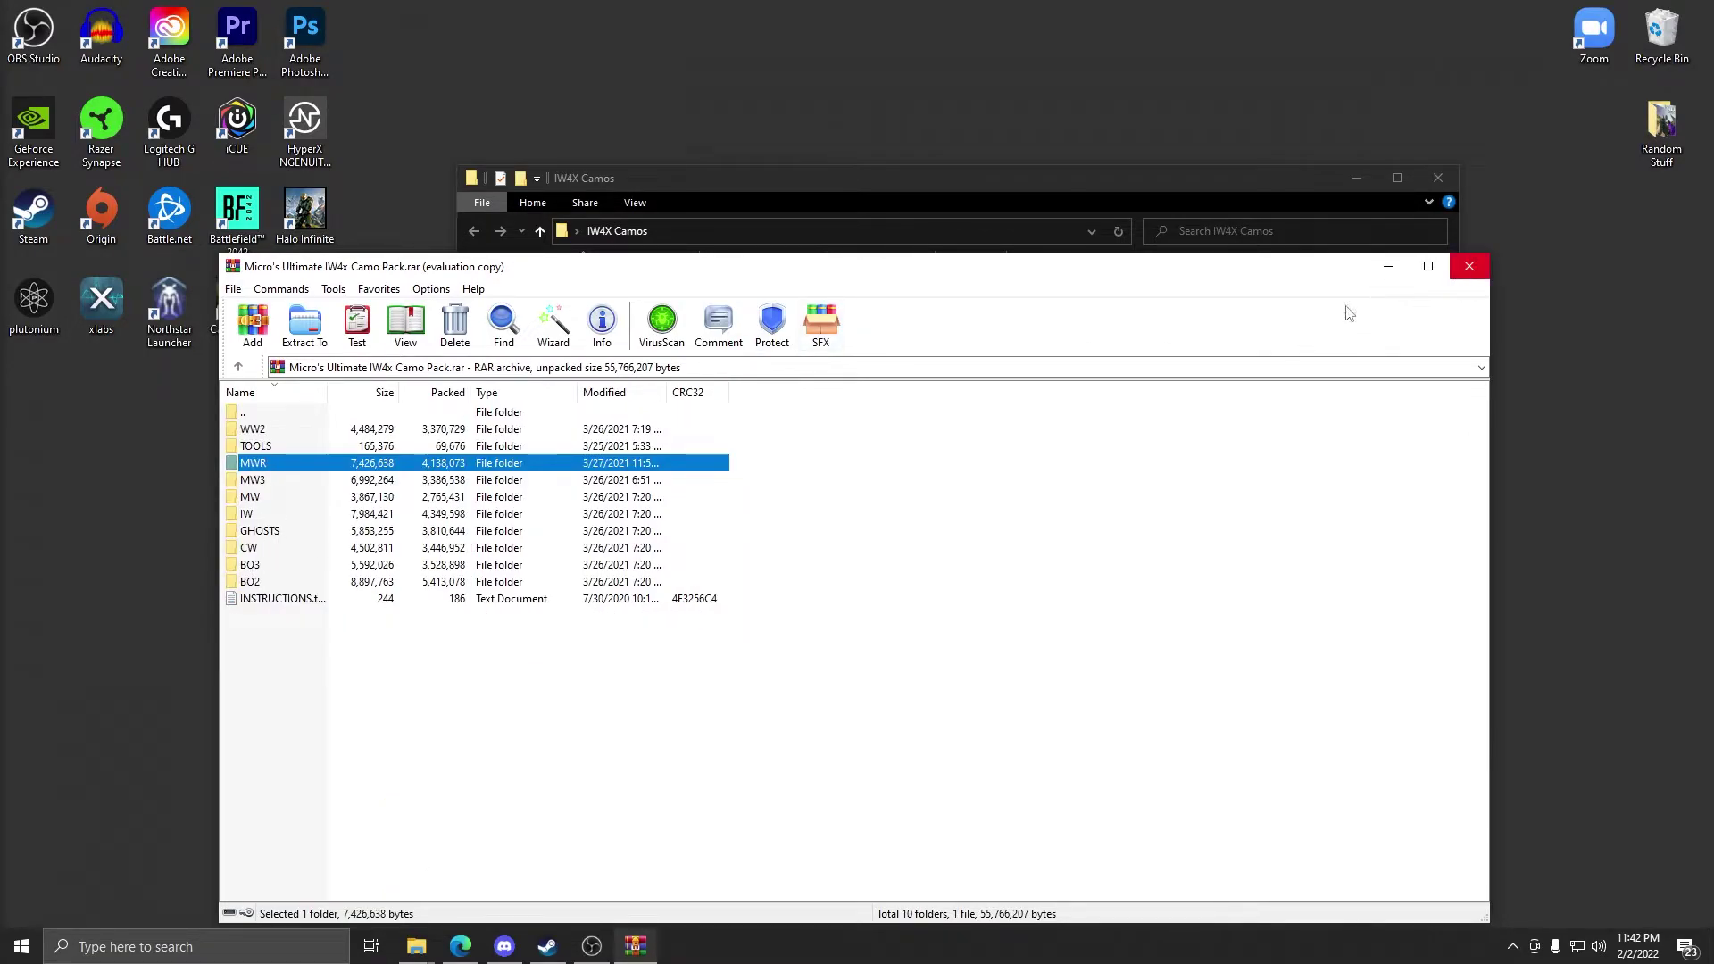
double_click(255, 497)
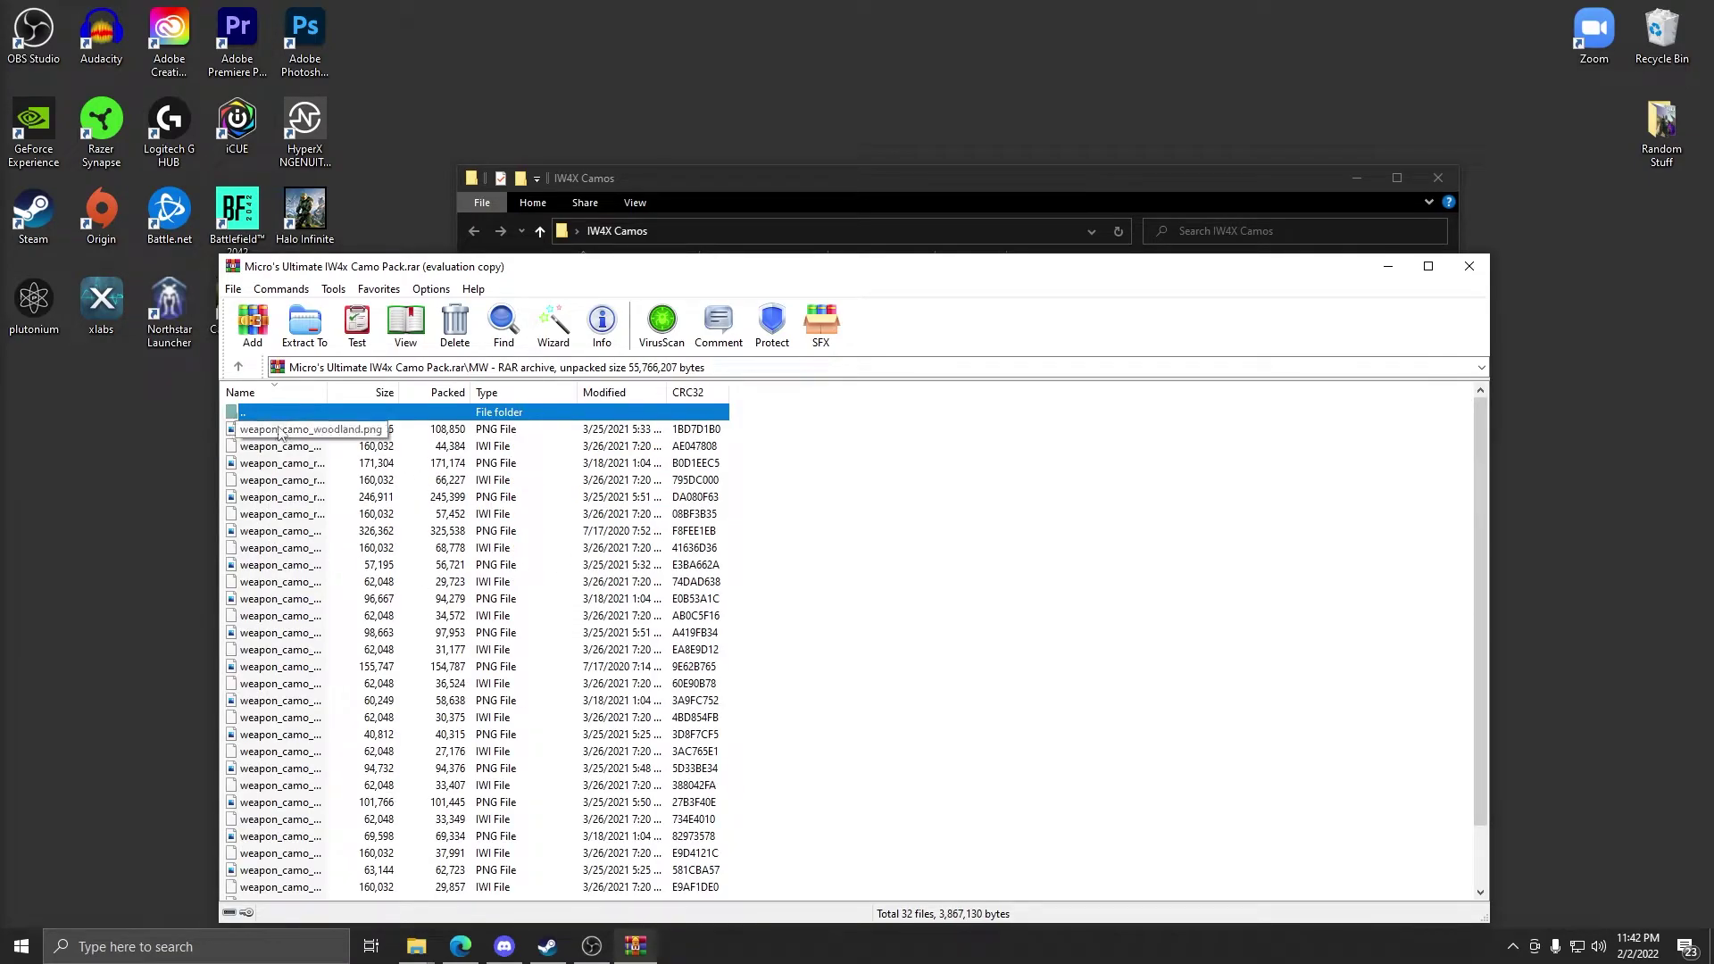
double_click(271, 414)
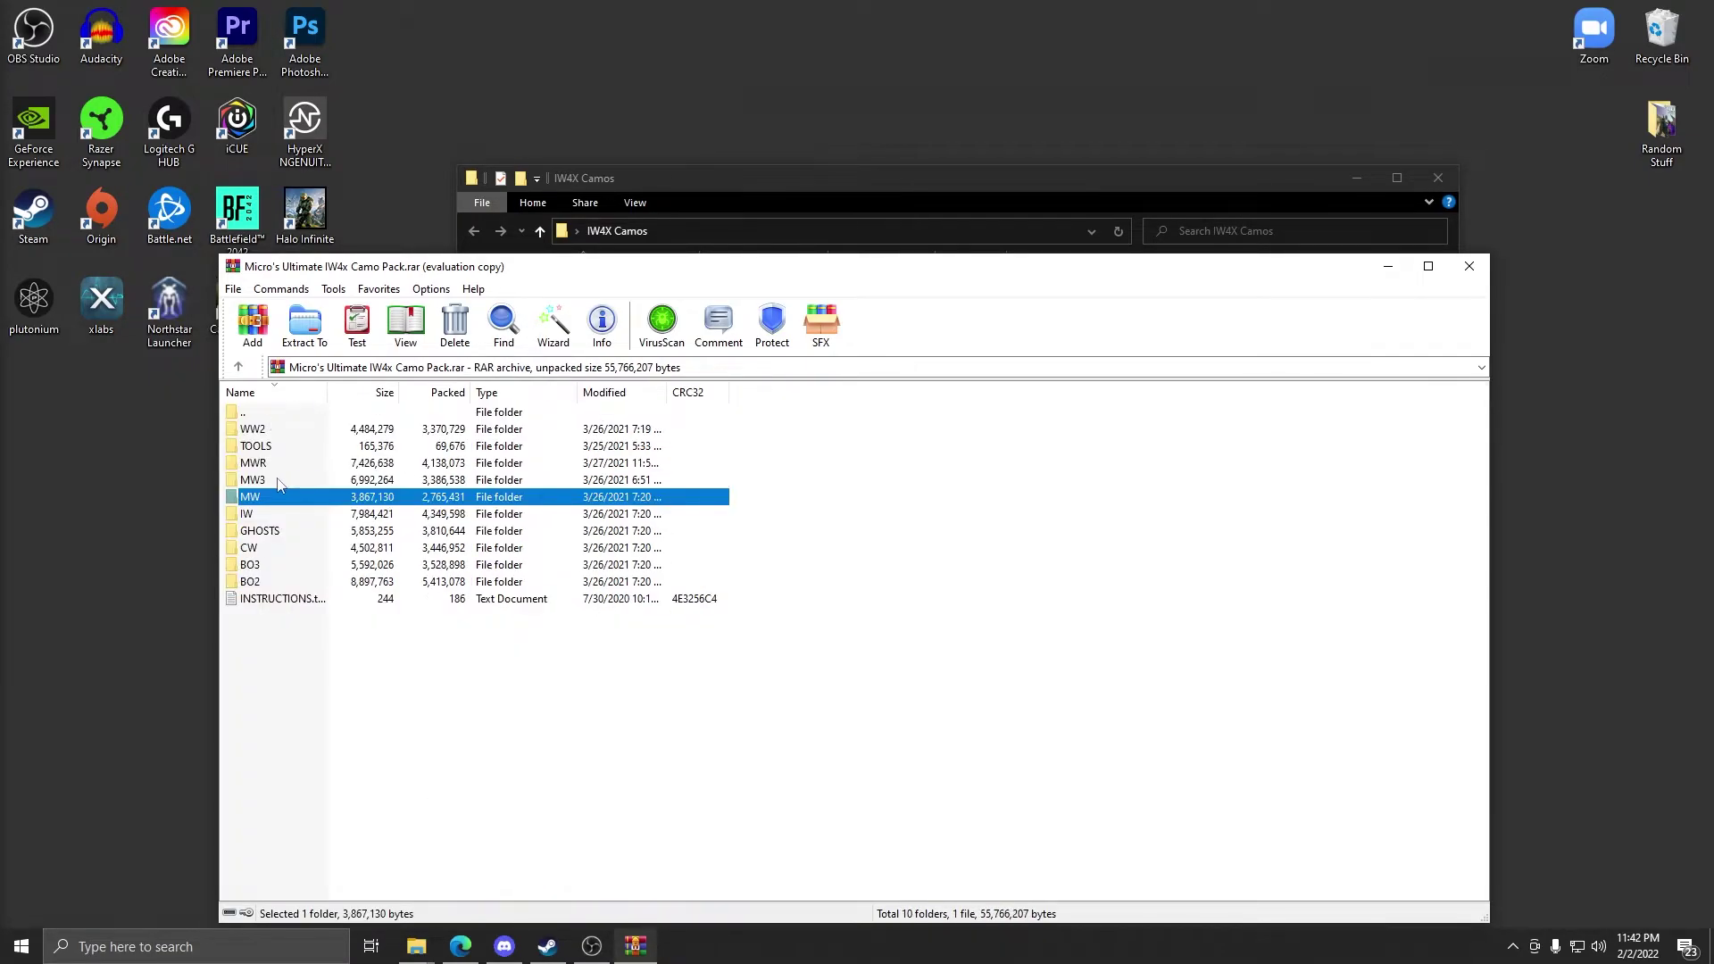
left_click_drag(257, 498, 118, 500)
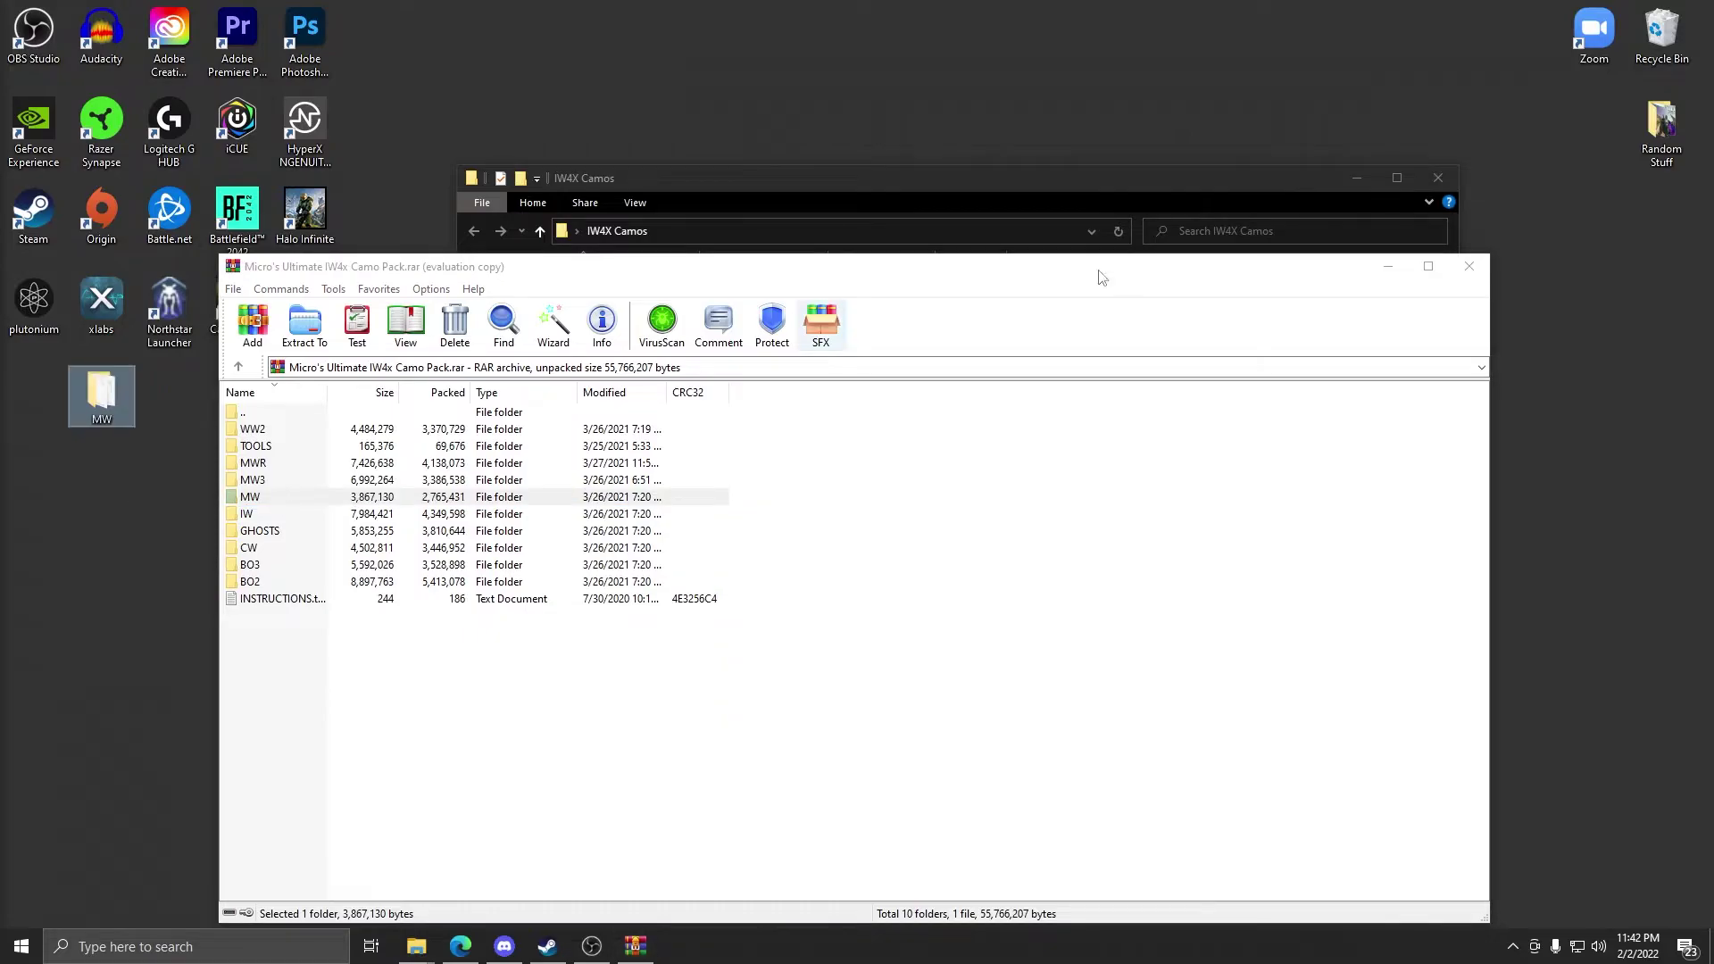
left_click(1387, 266)
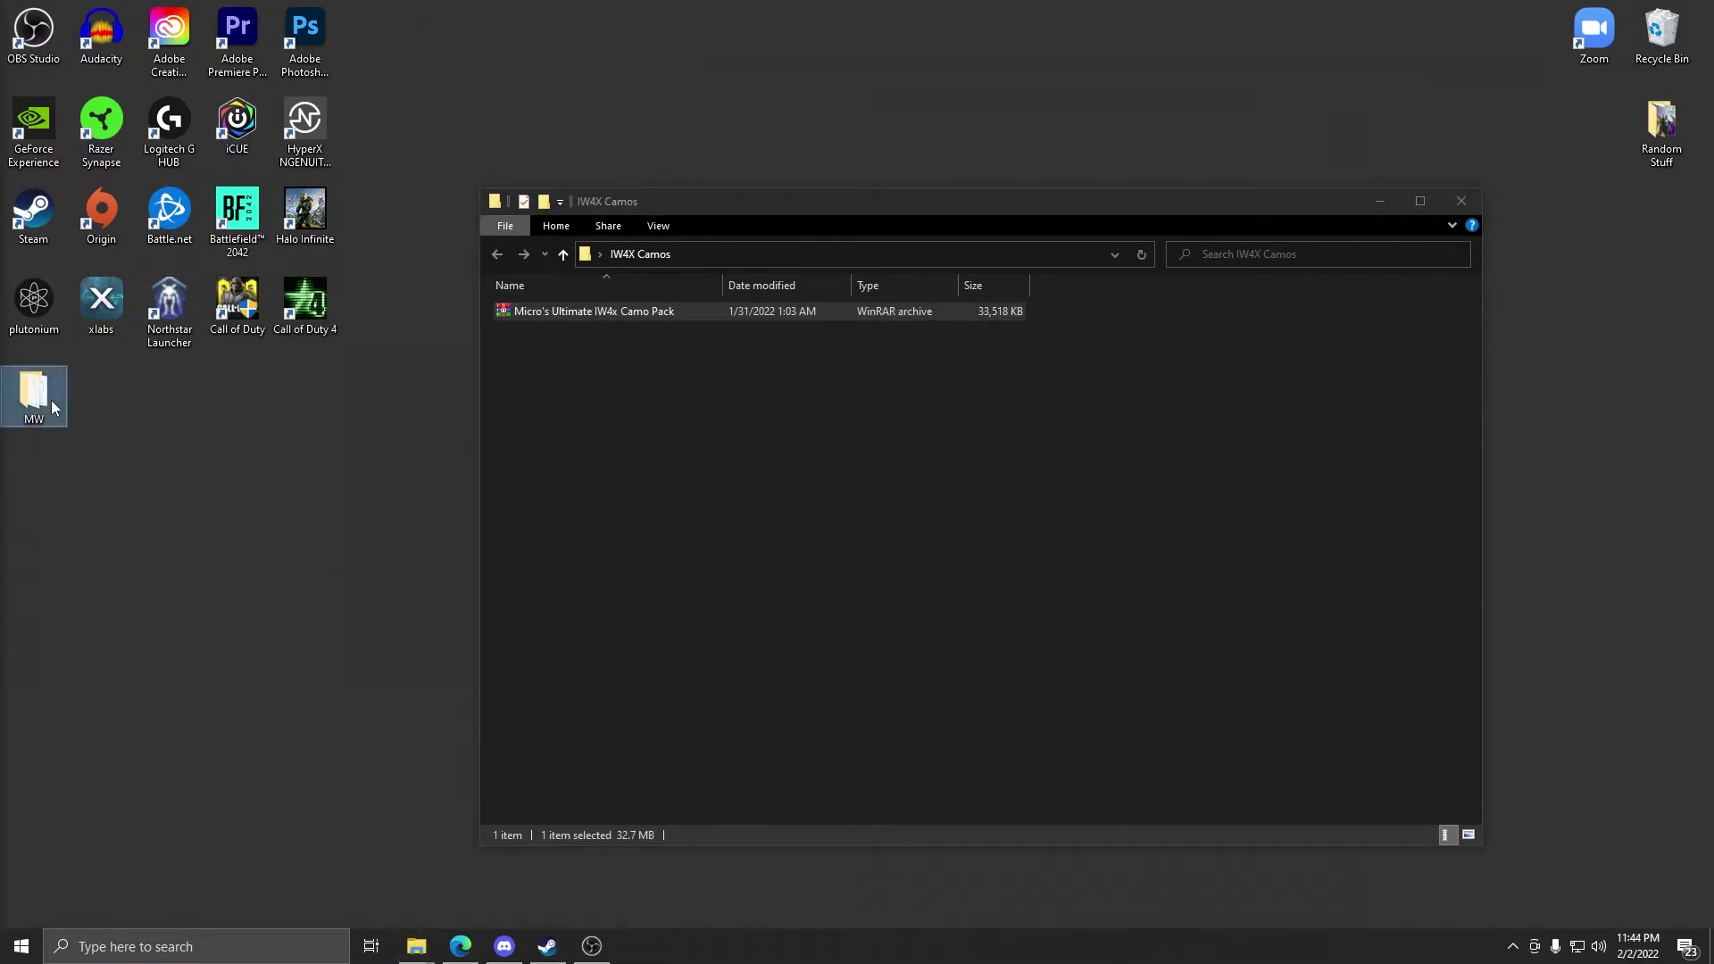
- View the MW desktop folder's camo files as large icons, minimize it, and close the IW4X Camos folder
double_click(51, 400)
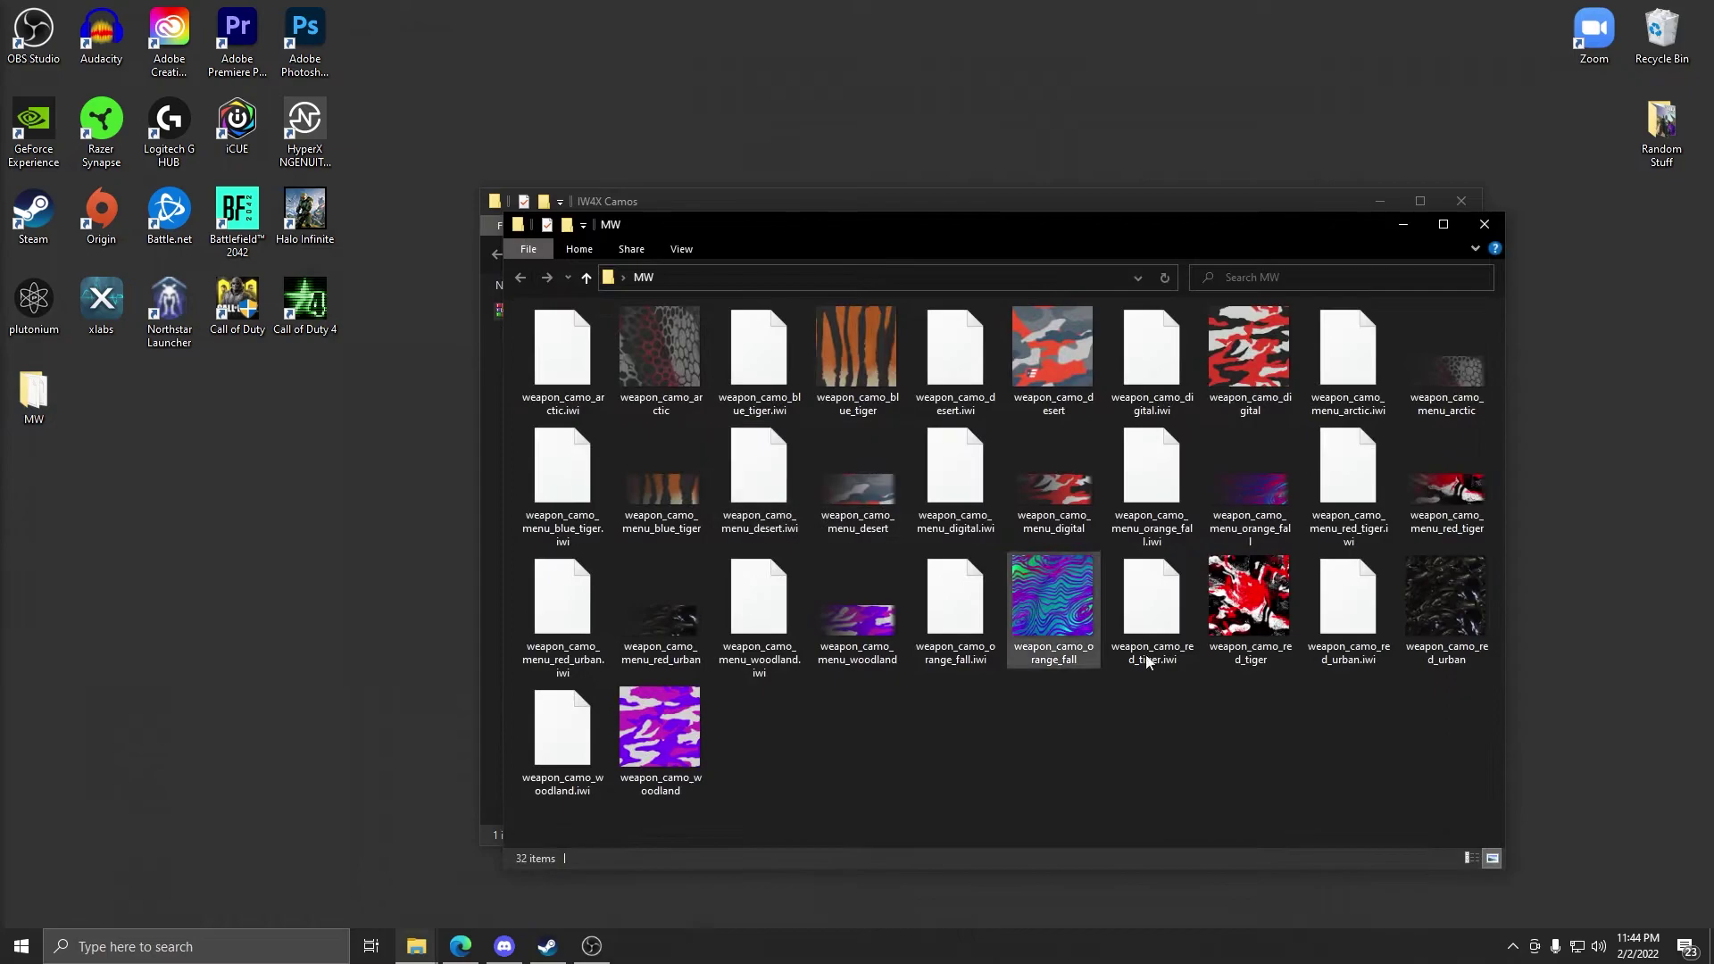
left_click(681, 251)
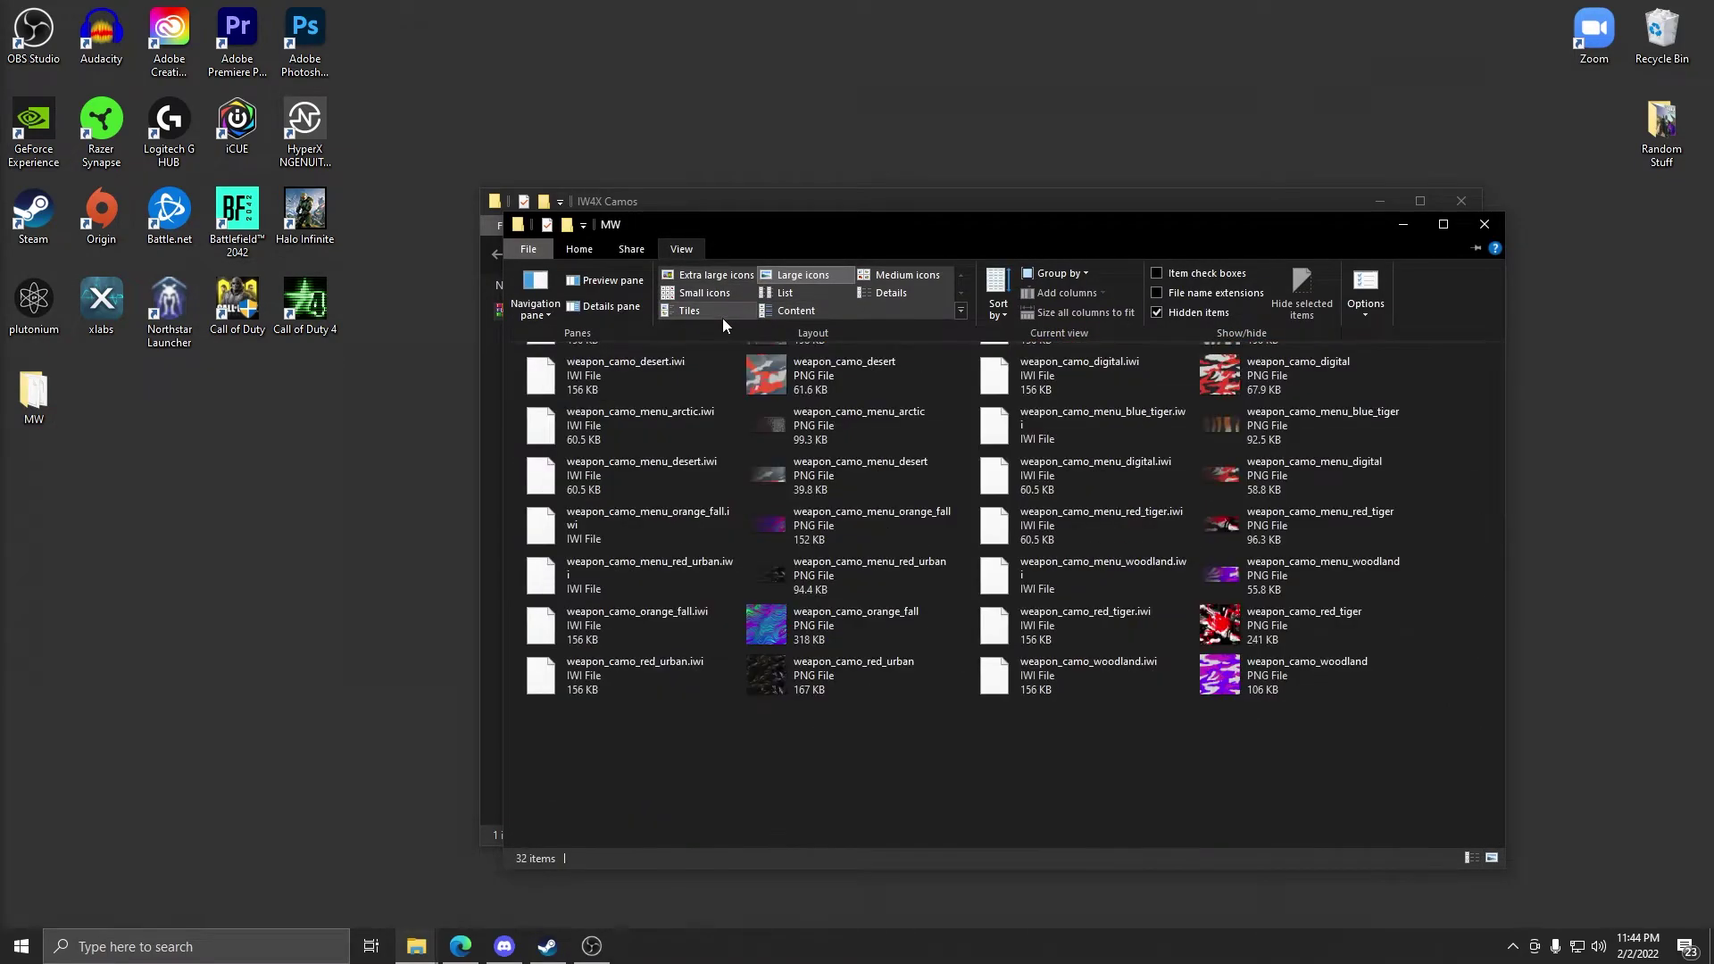
left_click(790, 273)
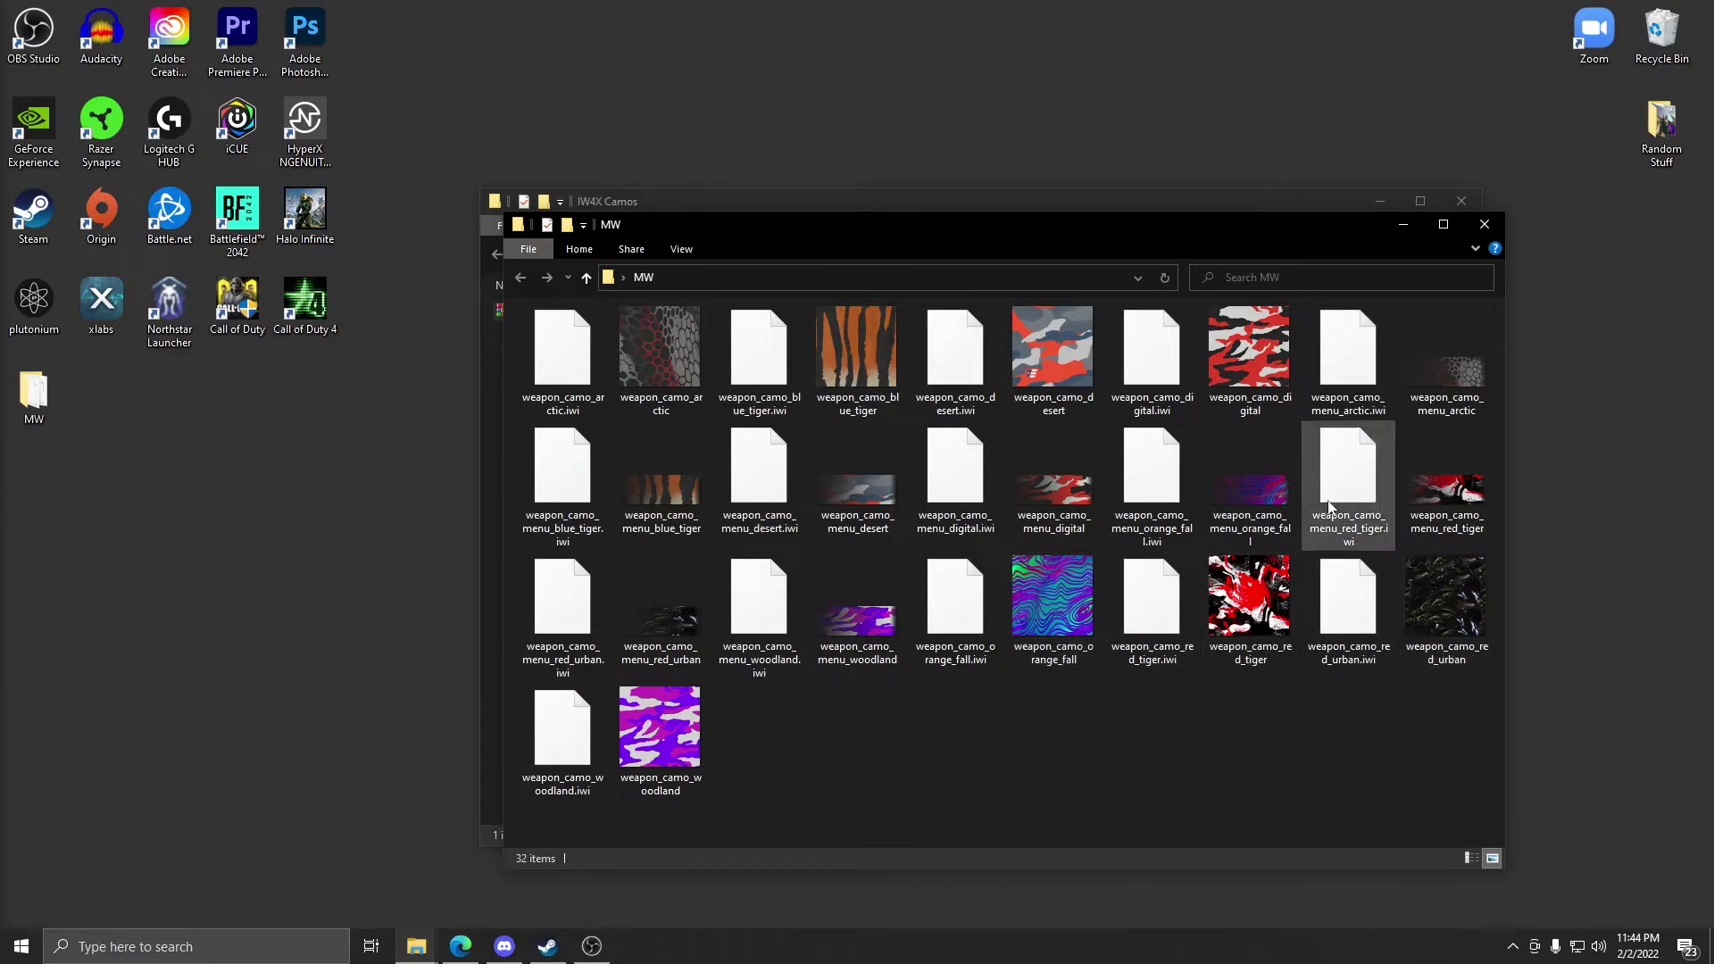
left_click(1397, 234)
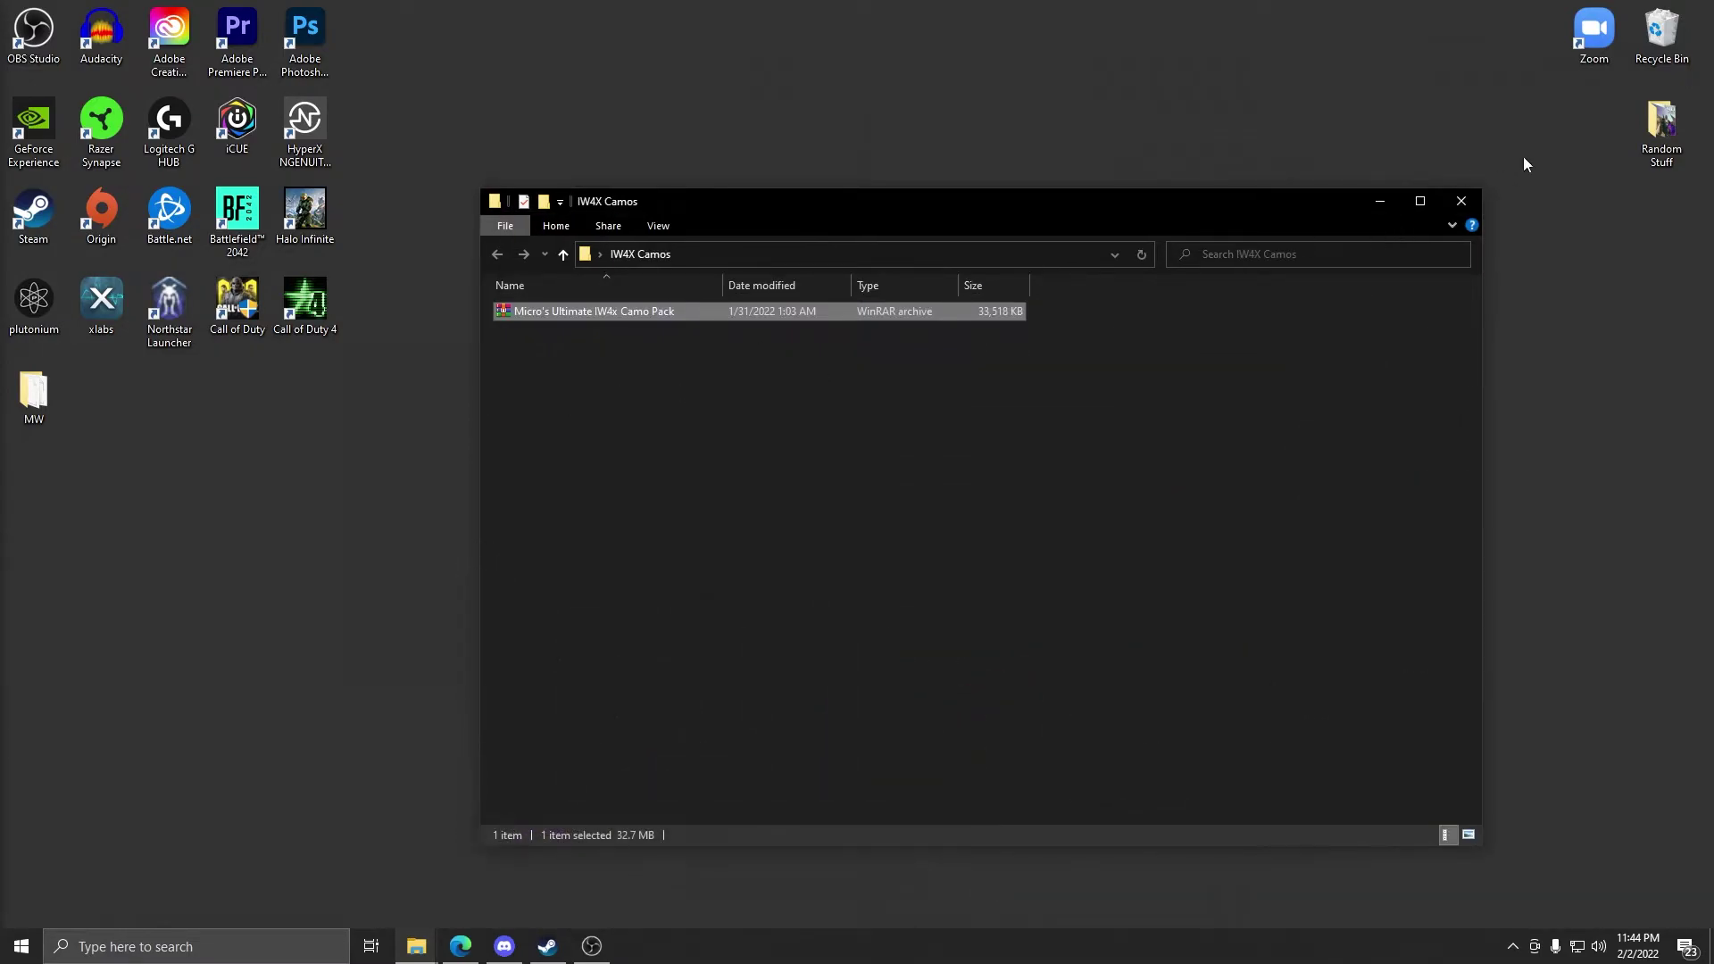
left_click(1461, 201)
left_click_drag(1094, 461, 1053, 372)
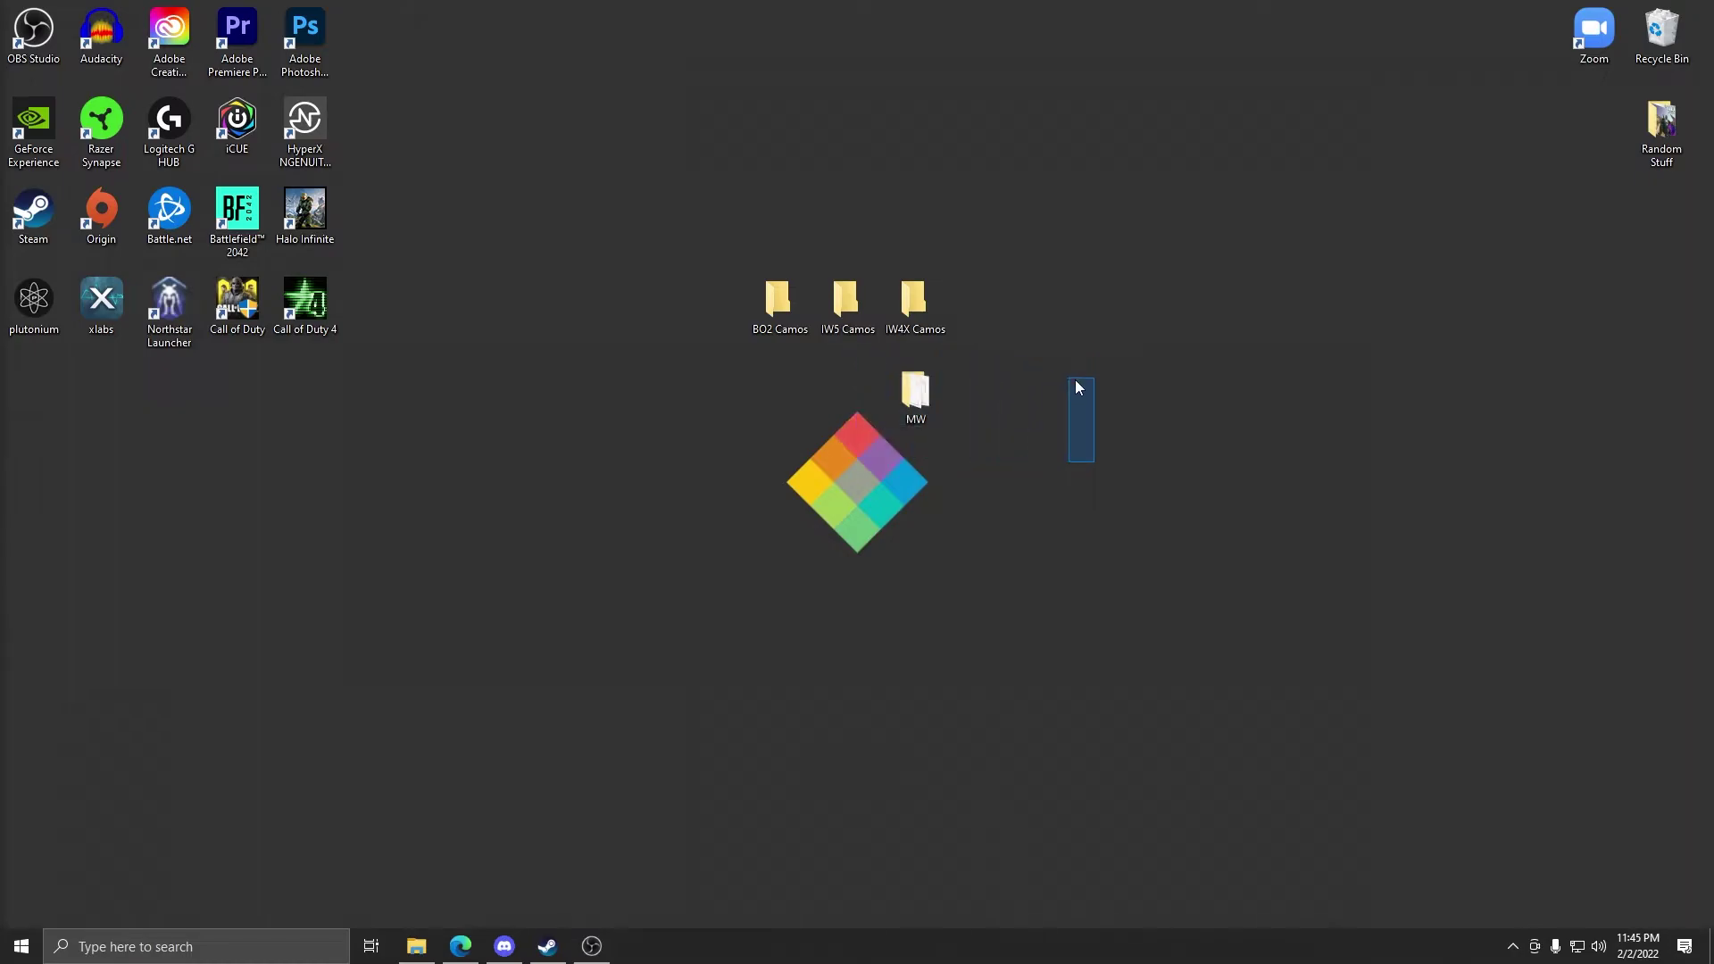
- Browse on Game (D:) through Steam, steamapps, common and Call of Duty Modern Warfare 2 to the main folder
left_click(416, 945)
double_click(843, 484)
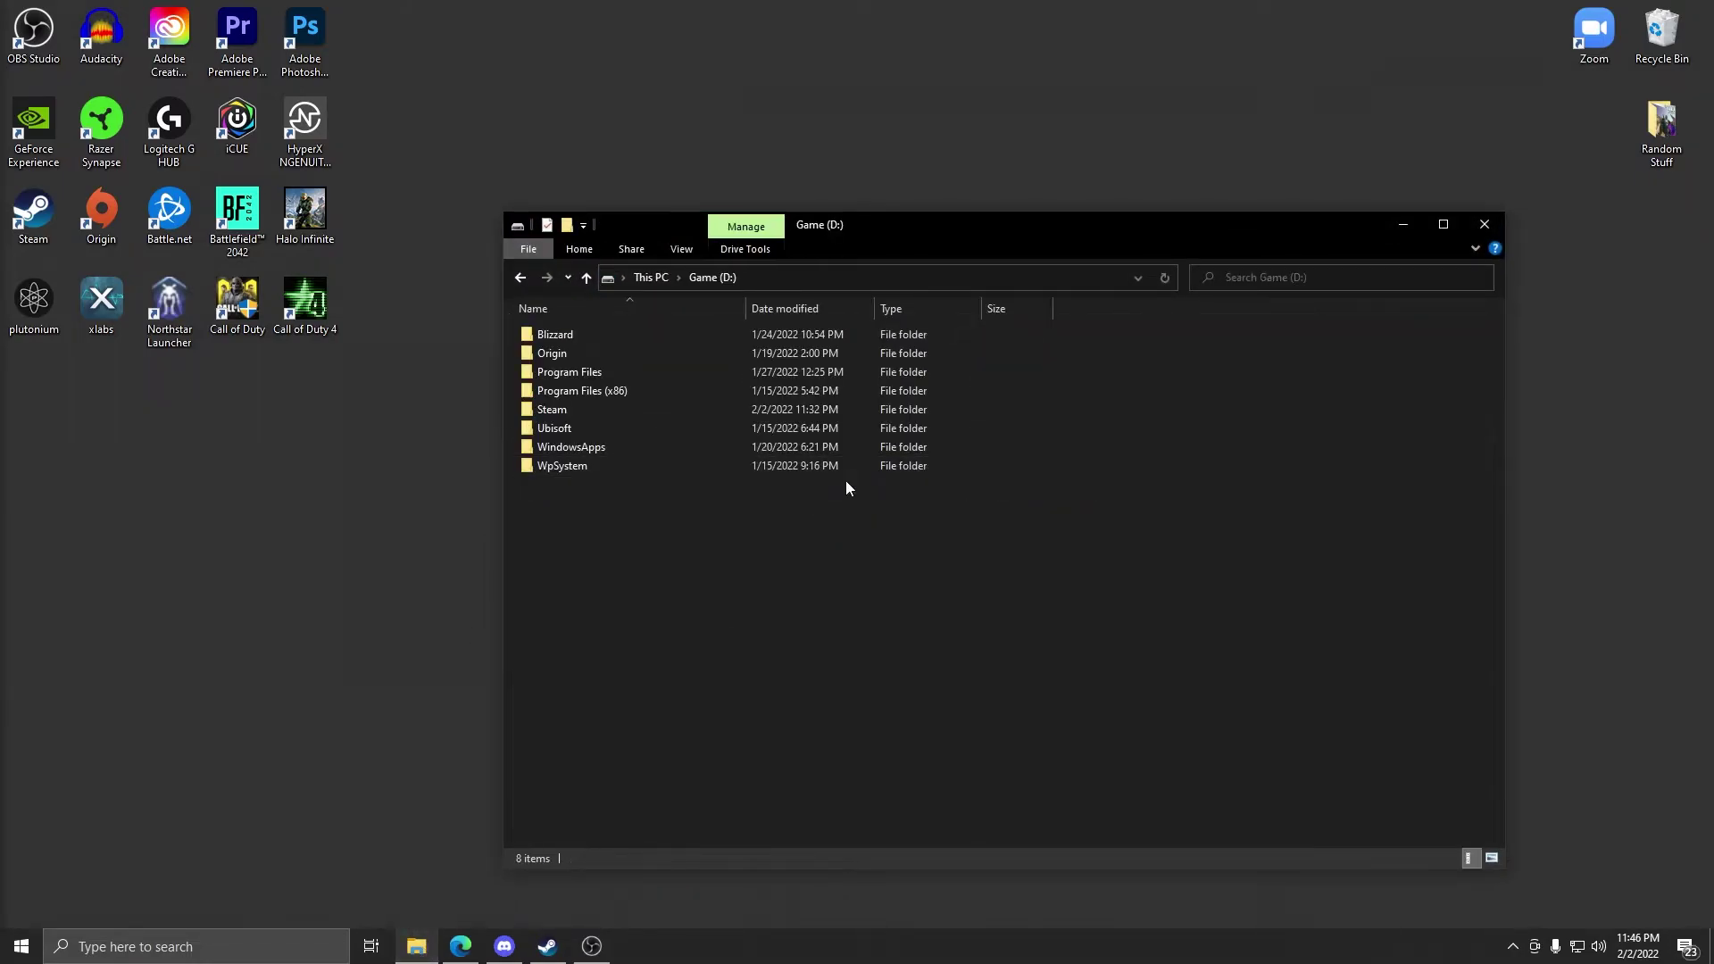
double_click(581, 410)
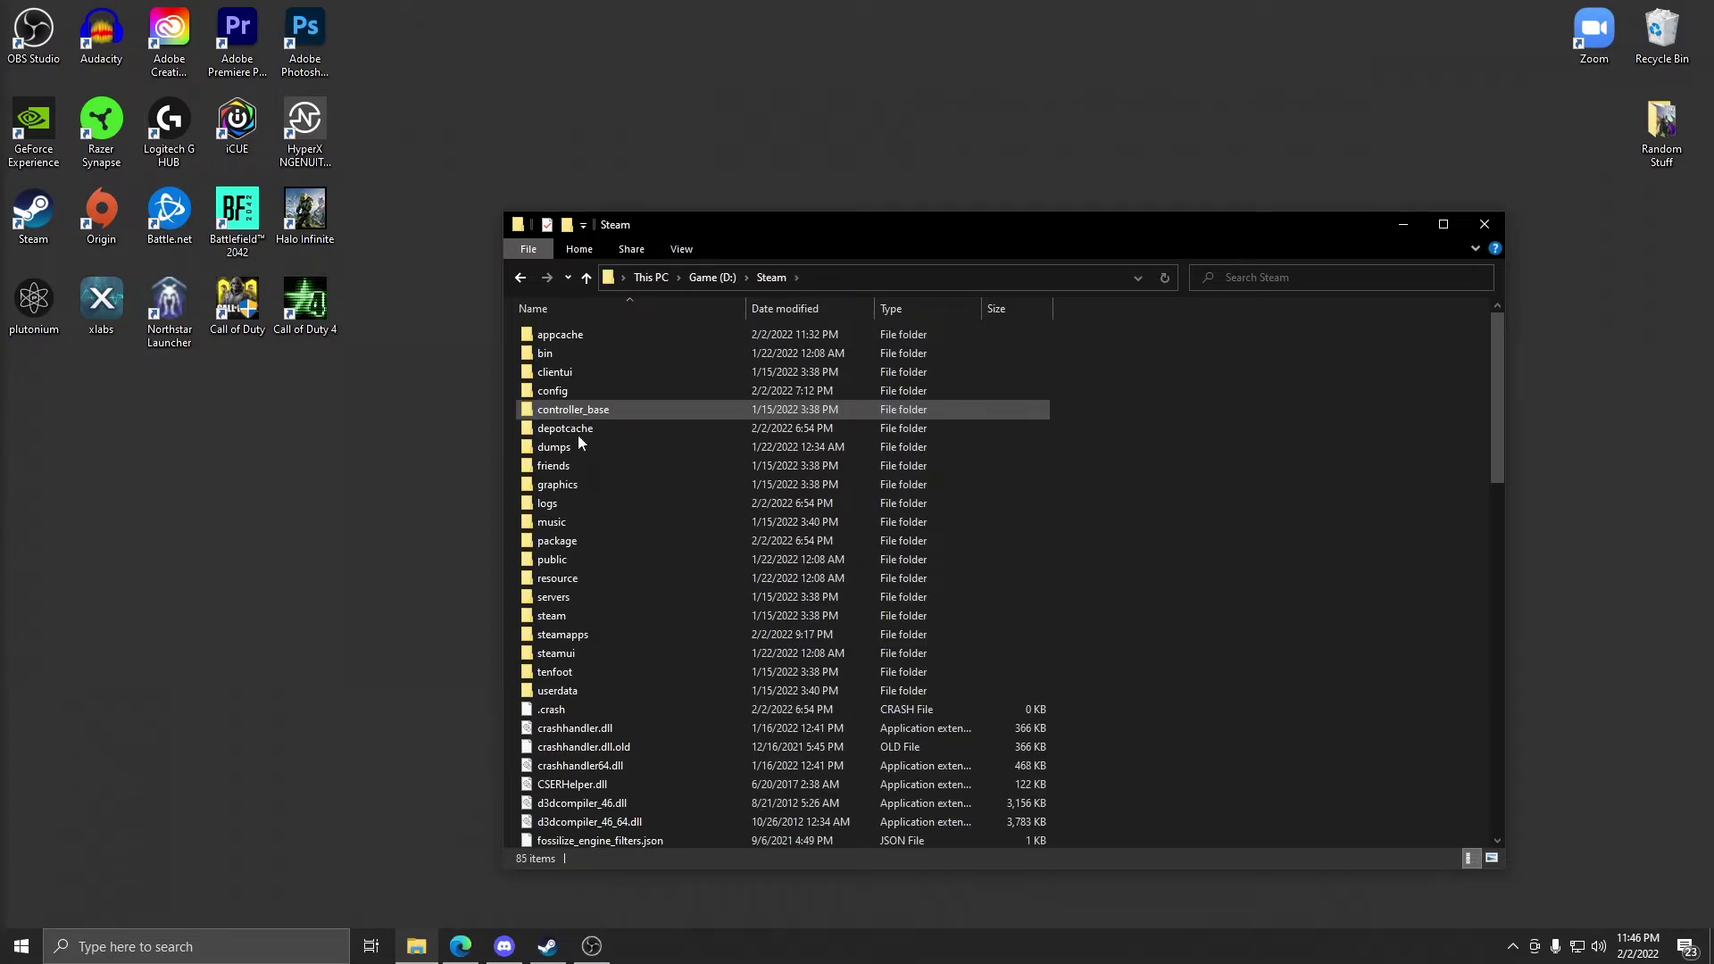
double_click(574, 635)
double_click(608, 334)
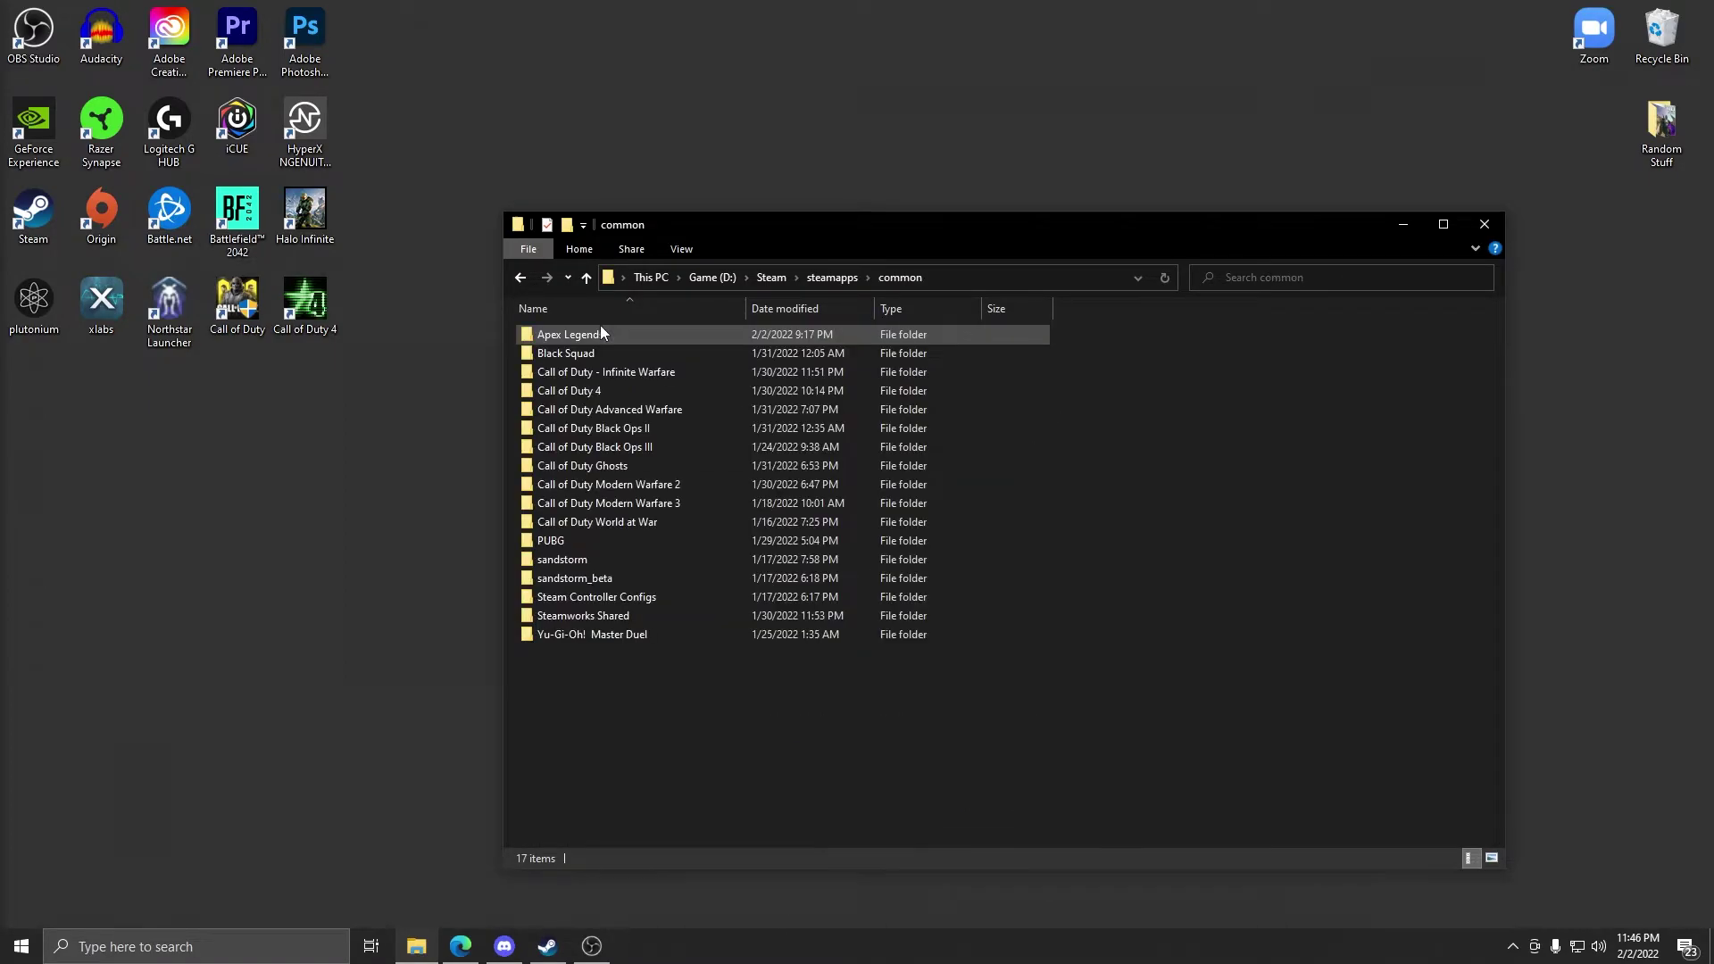
double_click(655, 486)
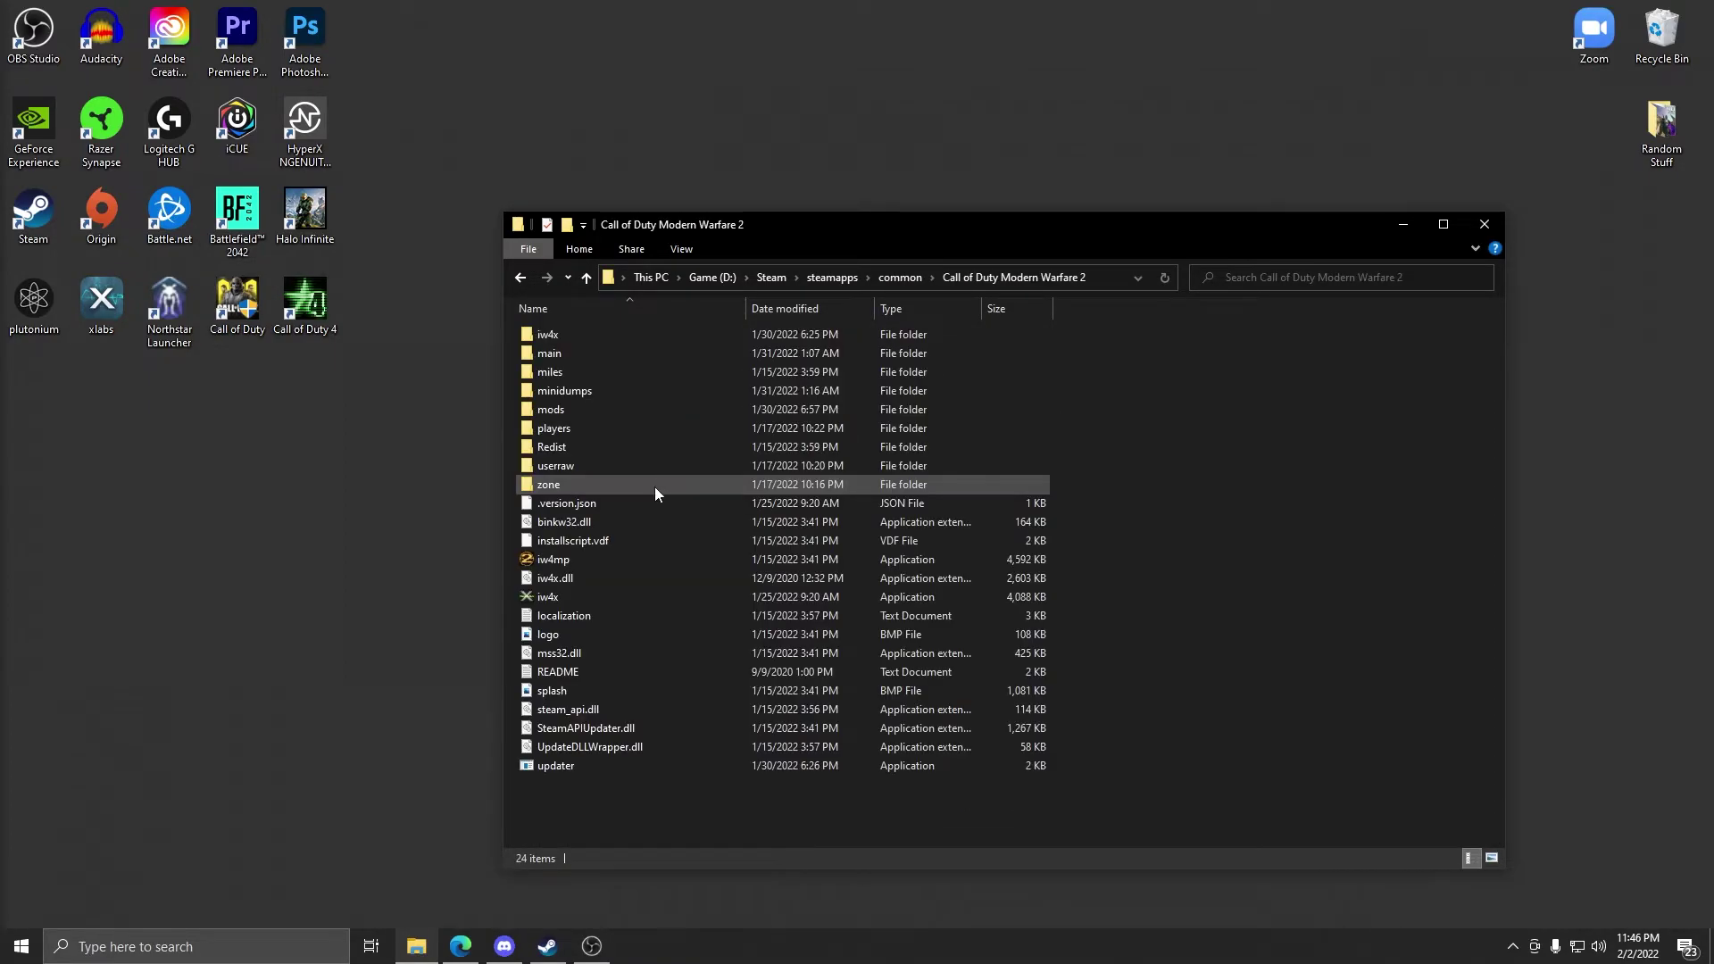
double_click(571, 359)
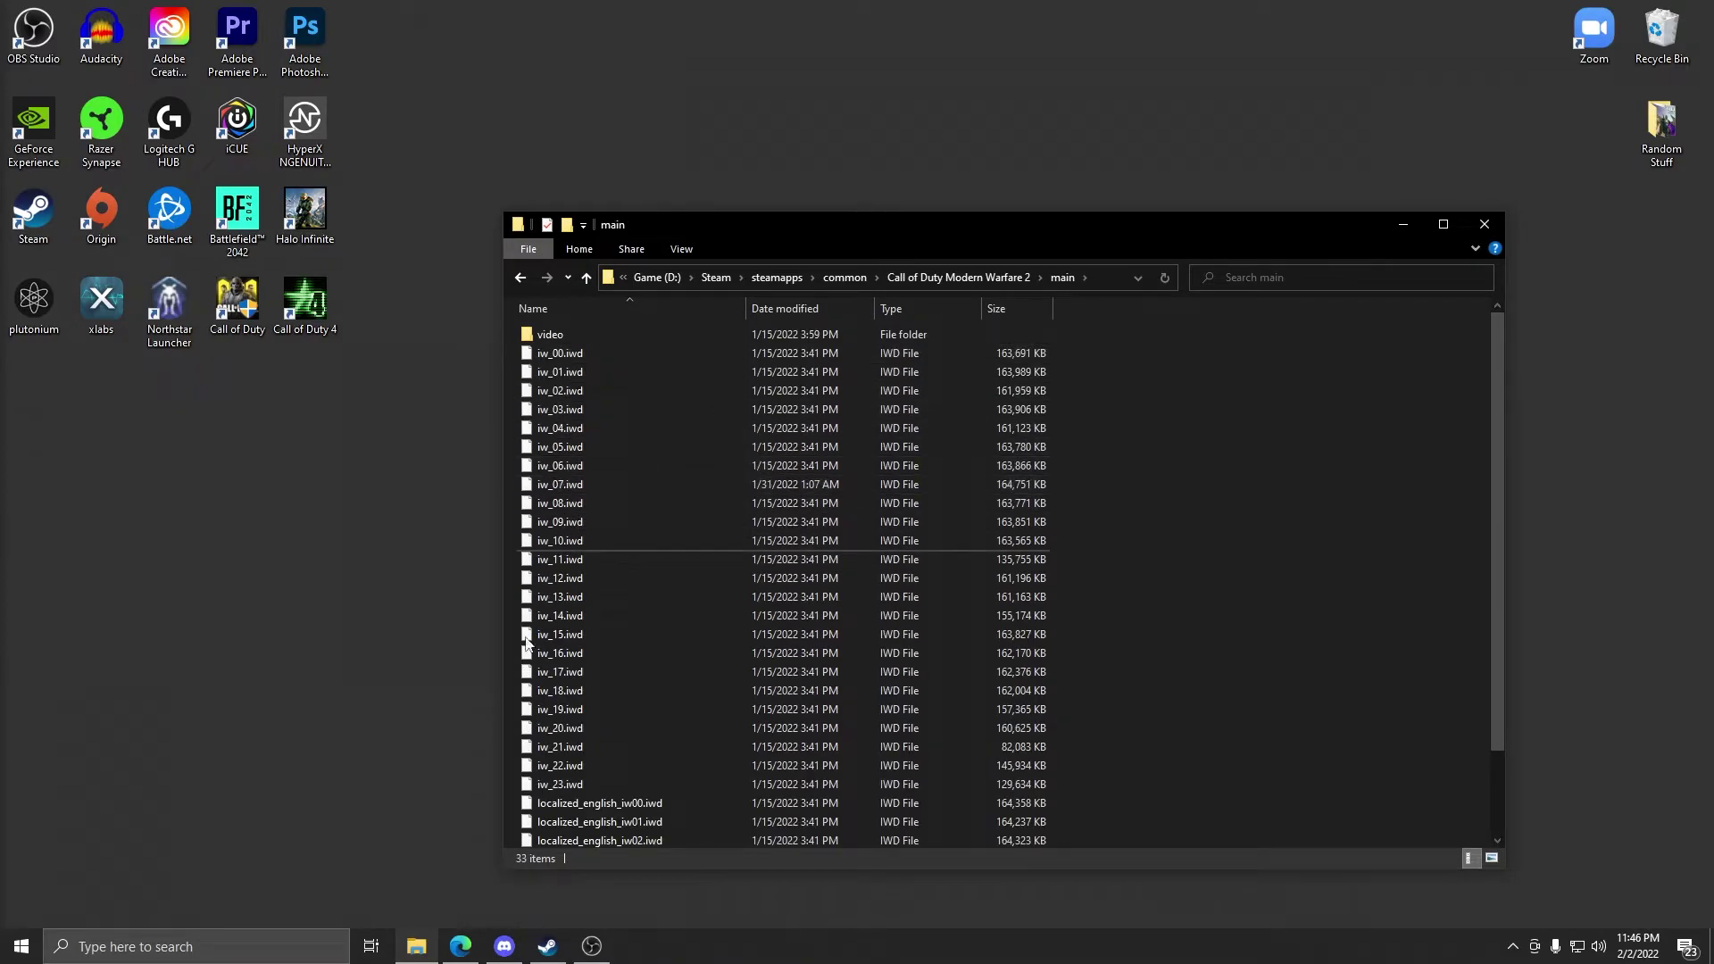
- Launch WinRAR, load iw_07.iwd from the main folder into it, and open the archive's images folder
left_click(236, 950)
type("winrar")
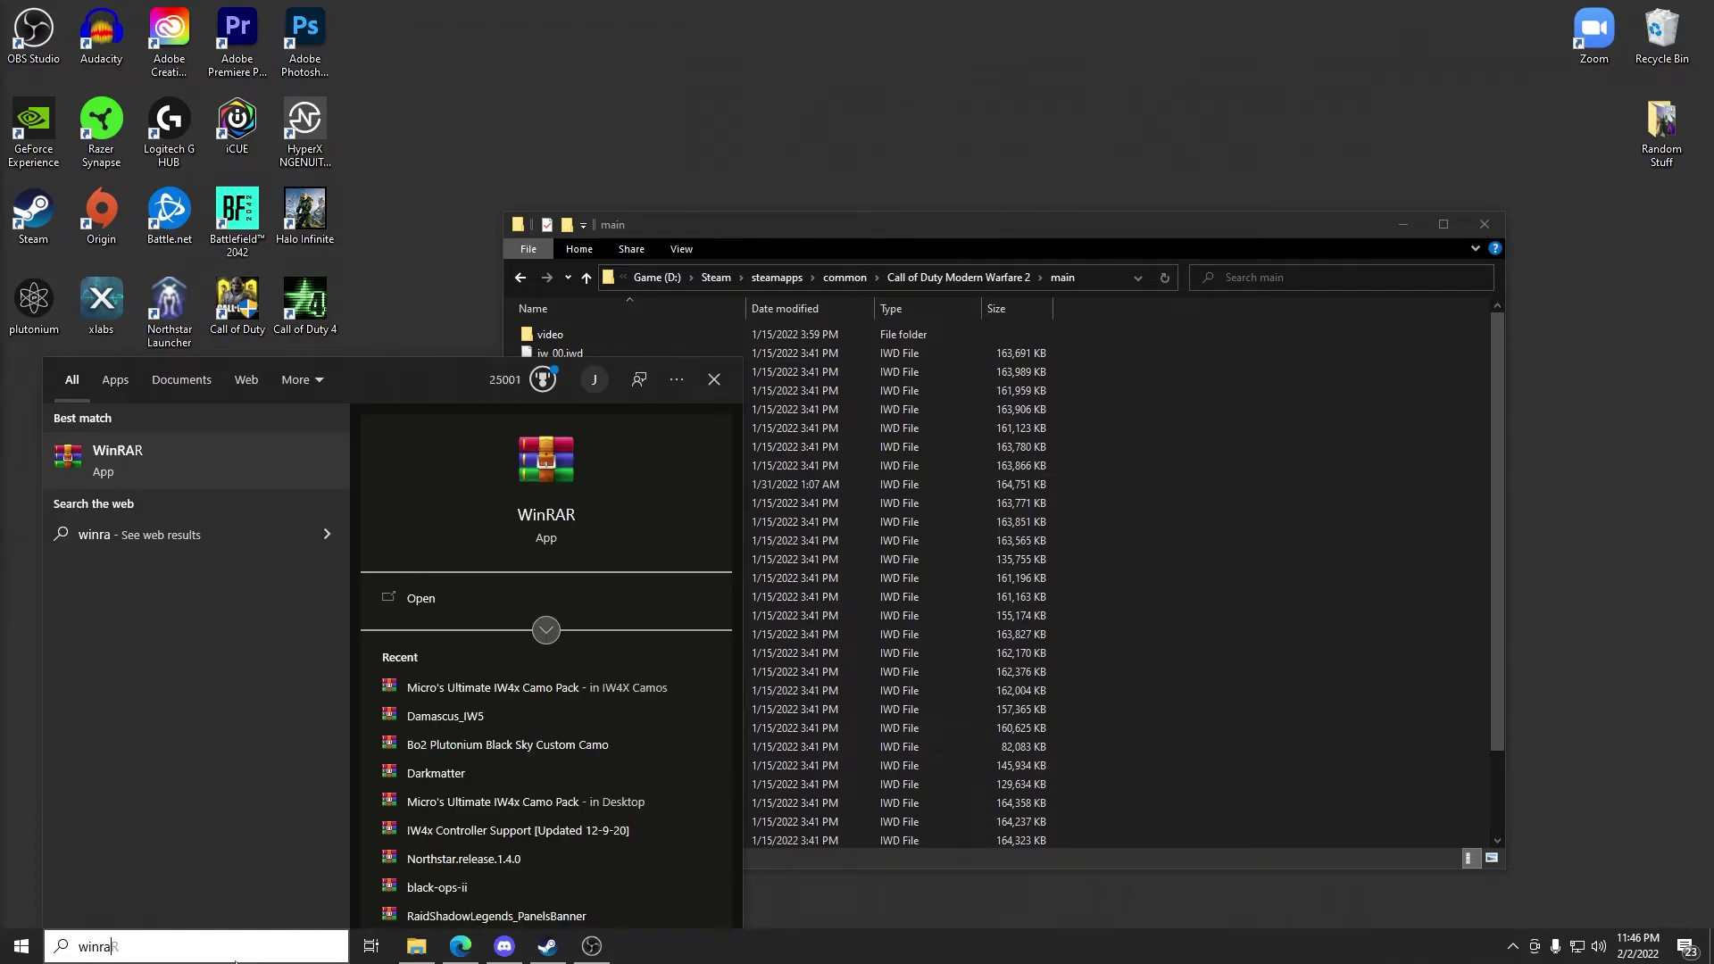
key("Return")
left_click(531, 488)
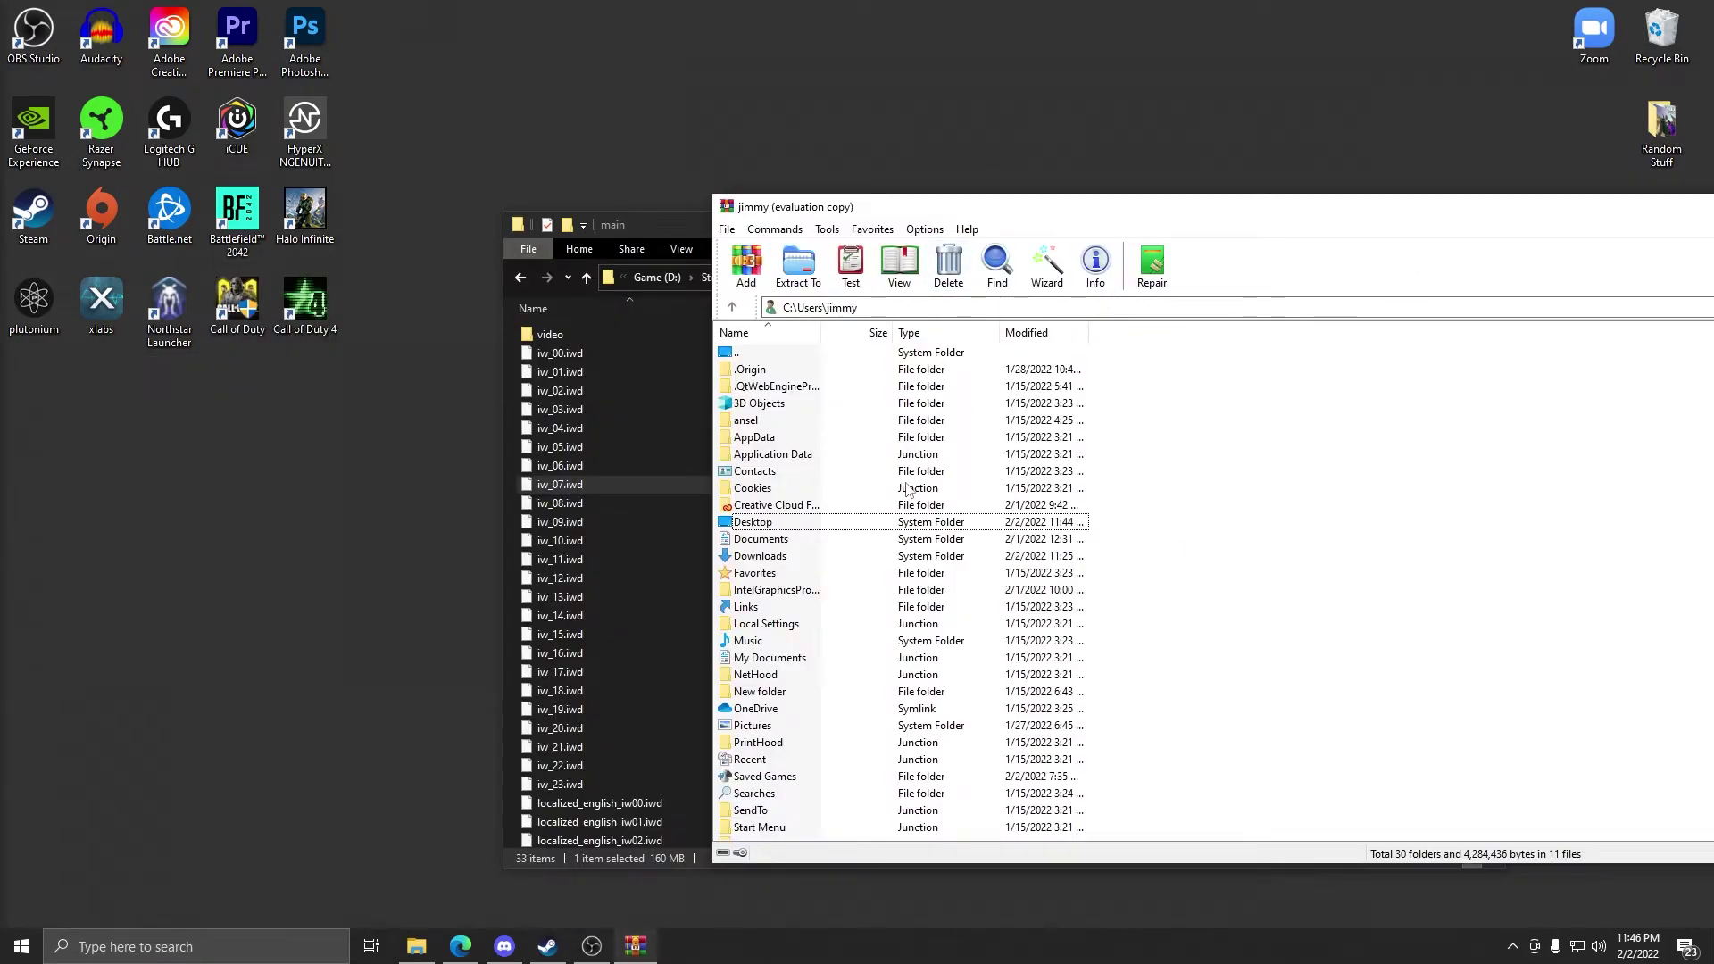
left_click_drag(560, 487, 1244, 490)
double_click(773, 371)
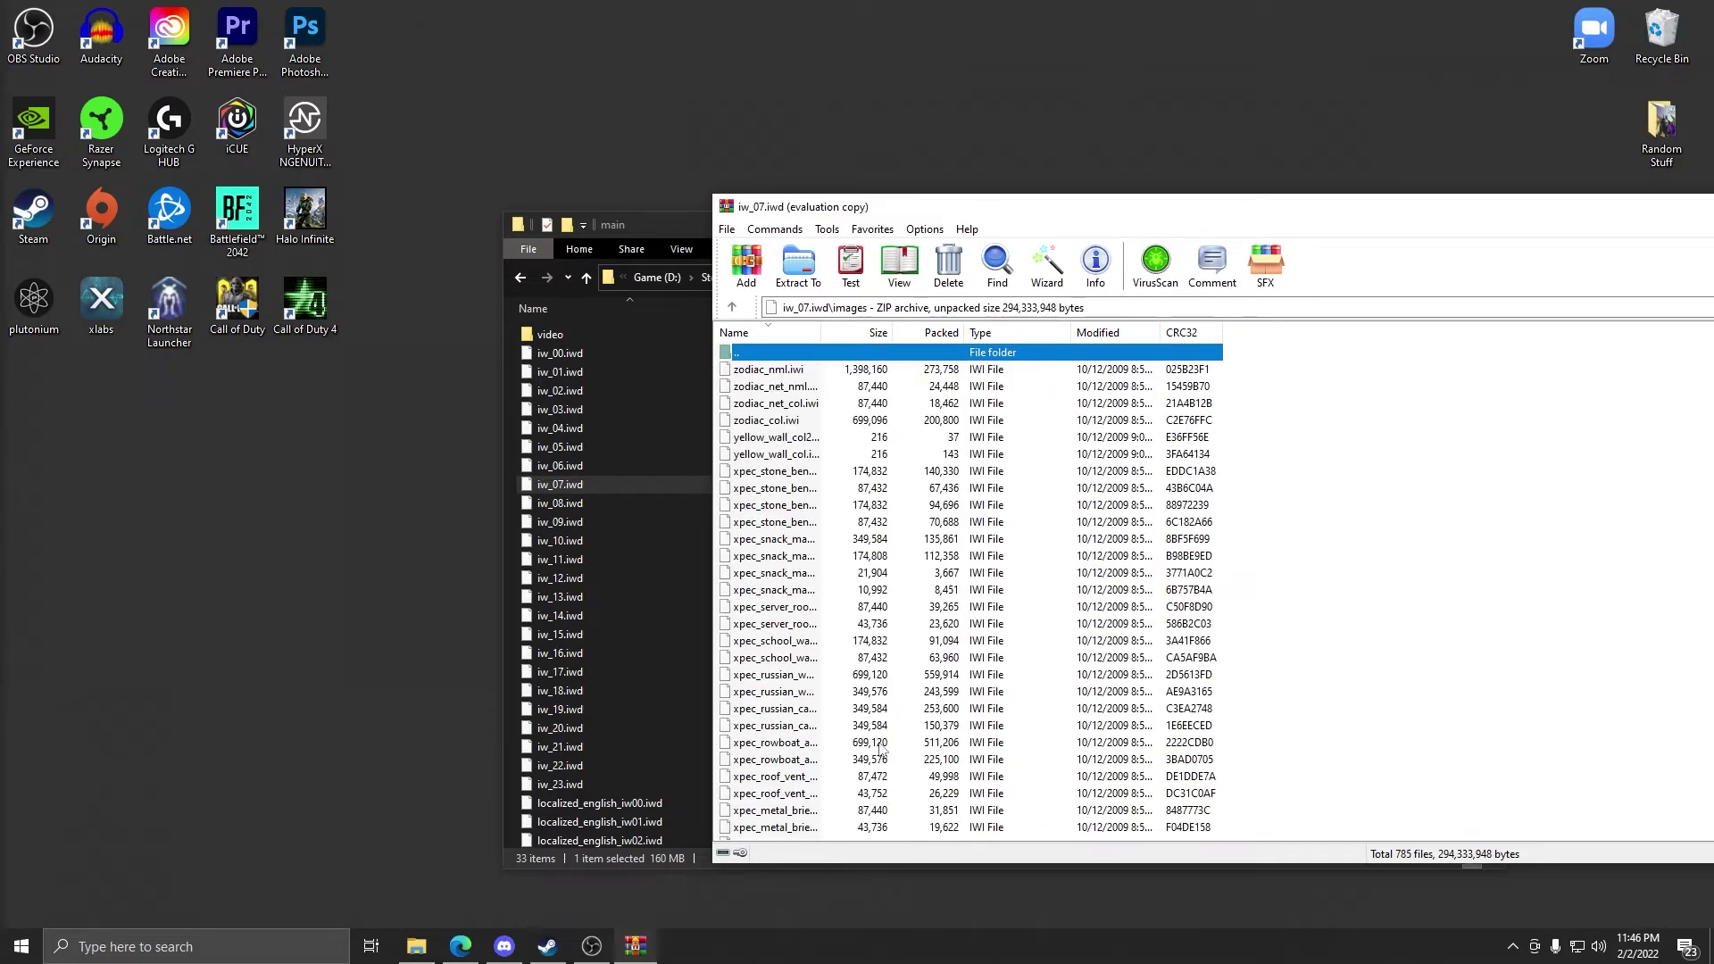
- Minimize the main folder window and arrange the MW camo folder beside the iw_07.iwd archive window, with MW in front
left_click_drag(683, 234, 91, 362)
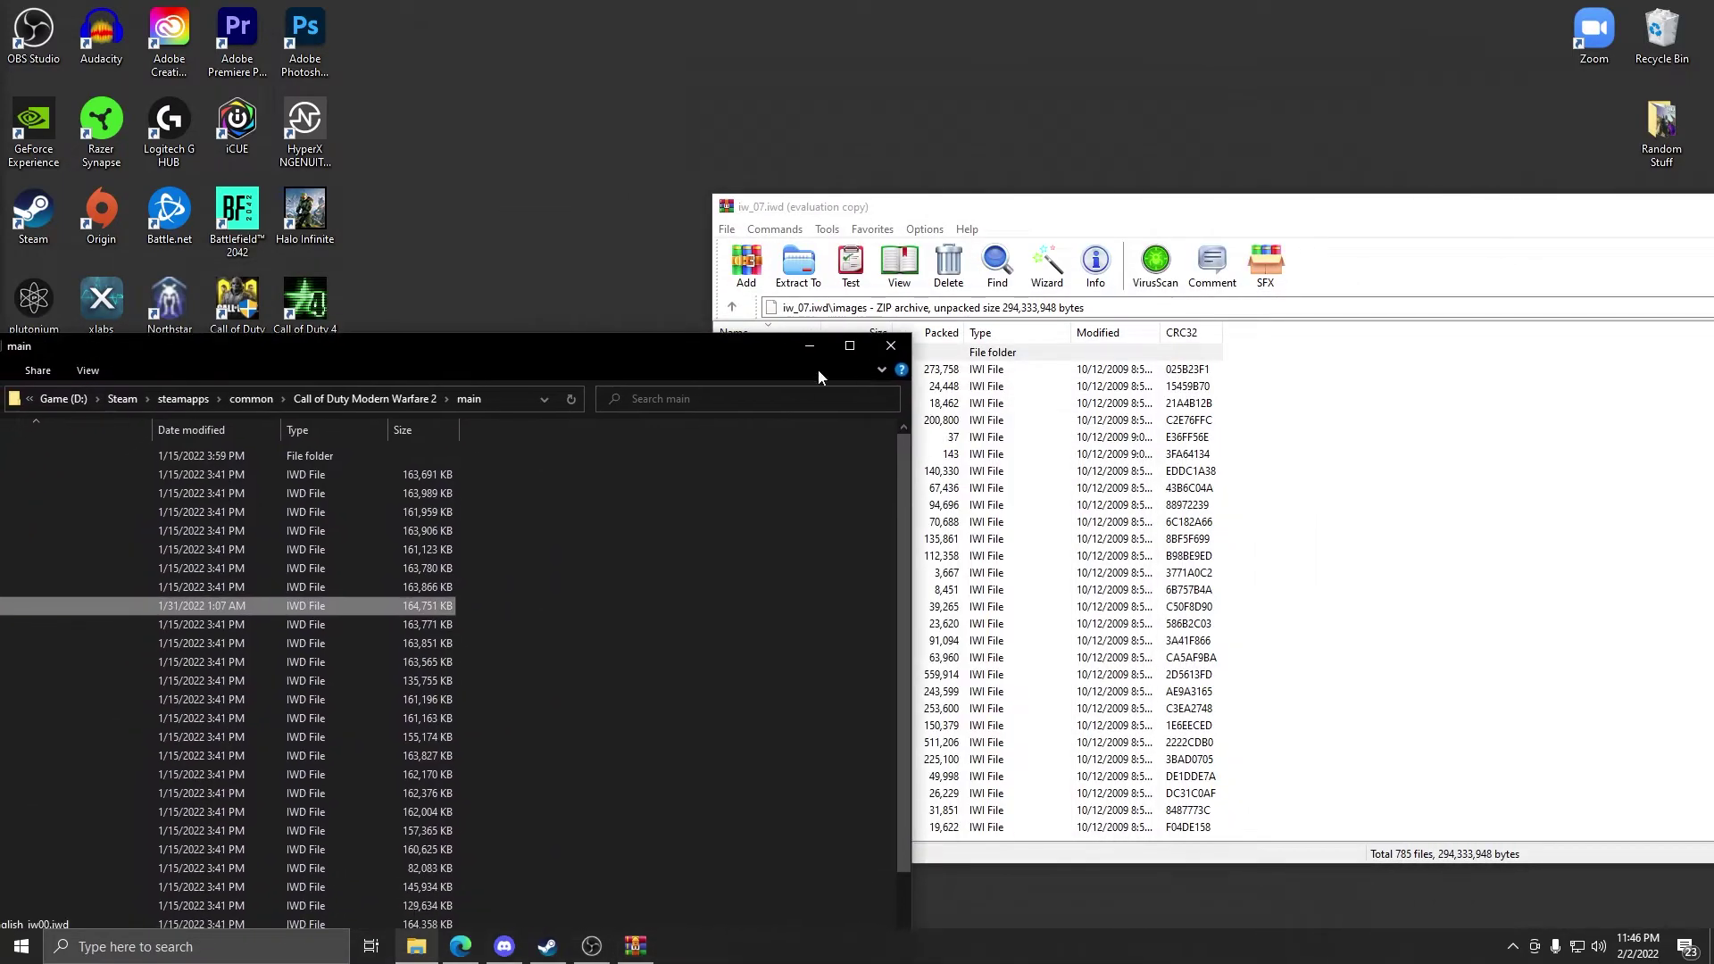
left_click(801, 348)
left_click_drag(1250, 207, 1027, 150)
left_click(416, 947)
left_click(634, 946)
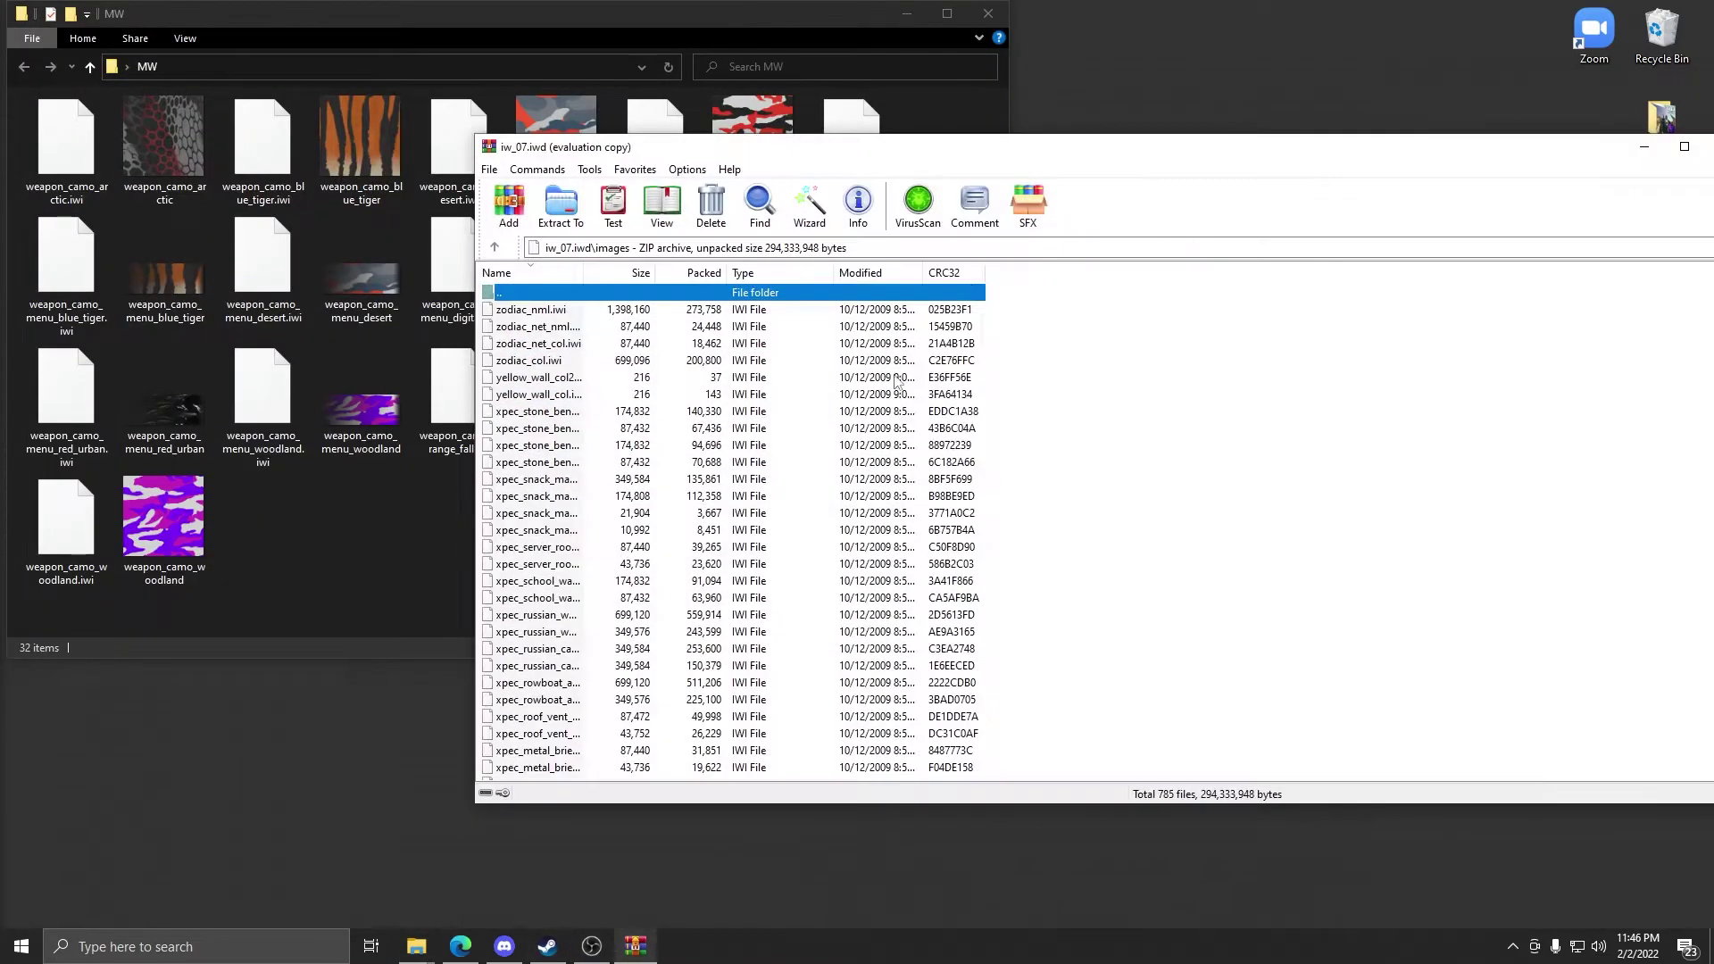
left_click(785, 20)
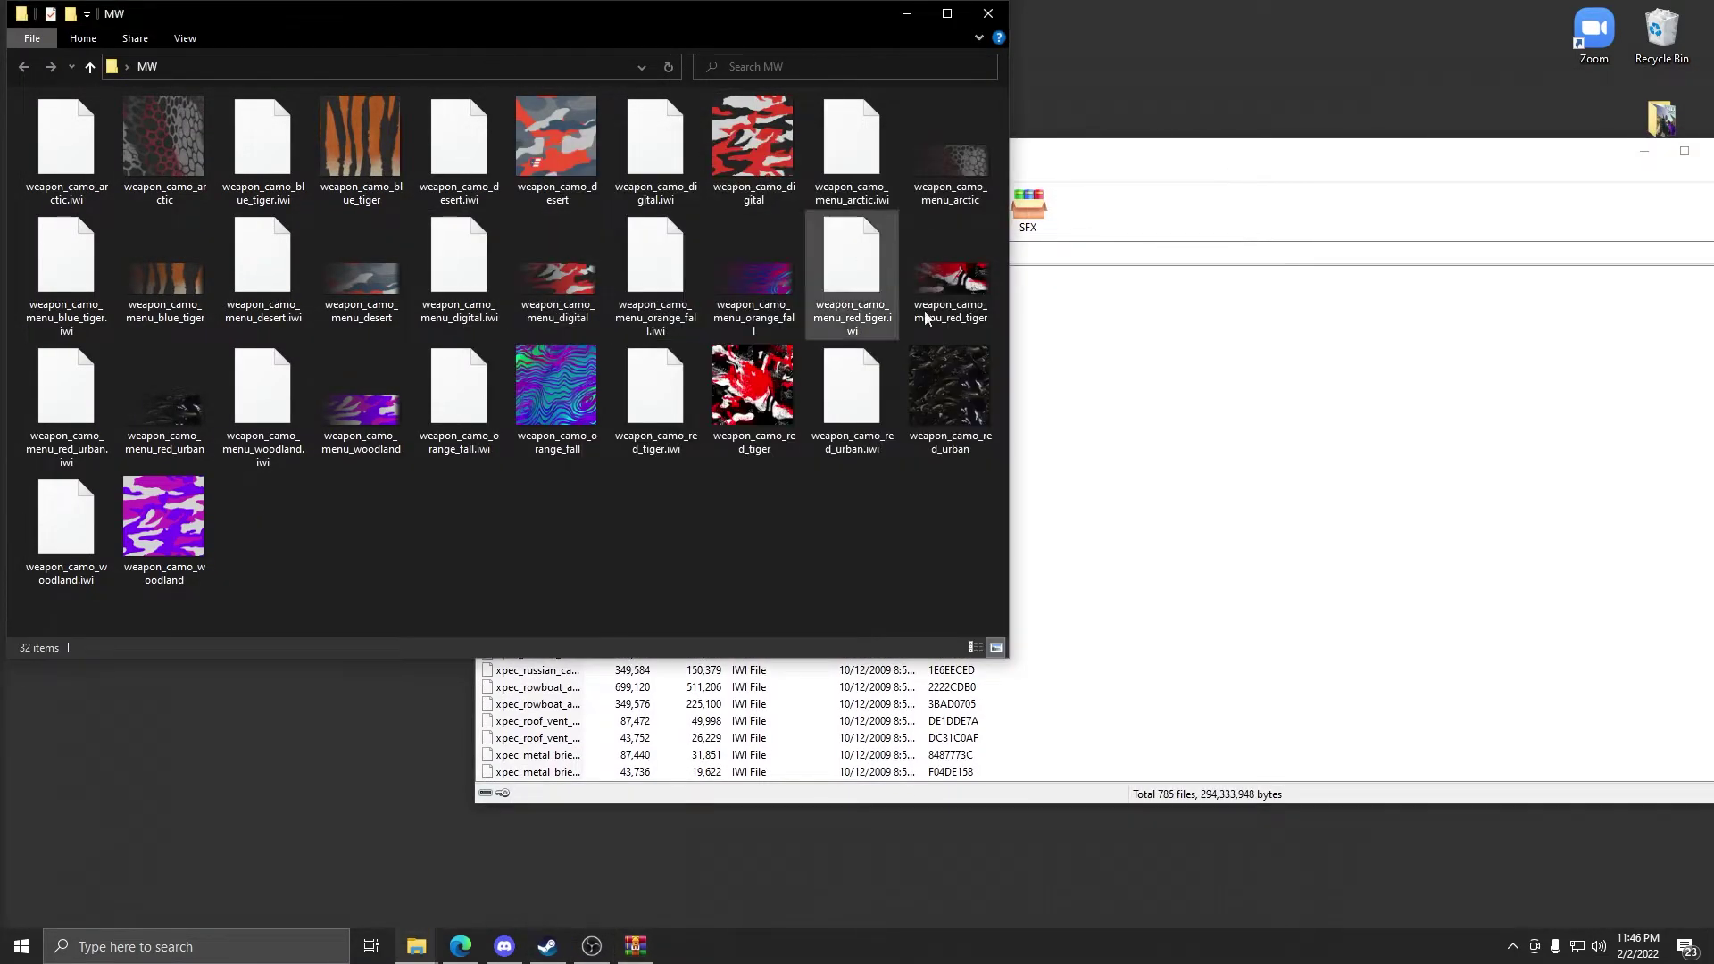
- Select the orange_fall and red_urban camo files in the MW folder, including their menu versions, in both IWI and PNG form
left_click(571, 424)
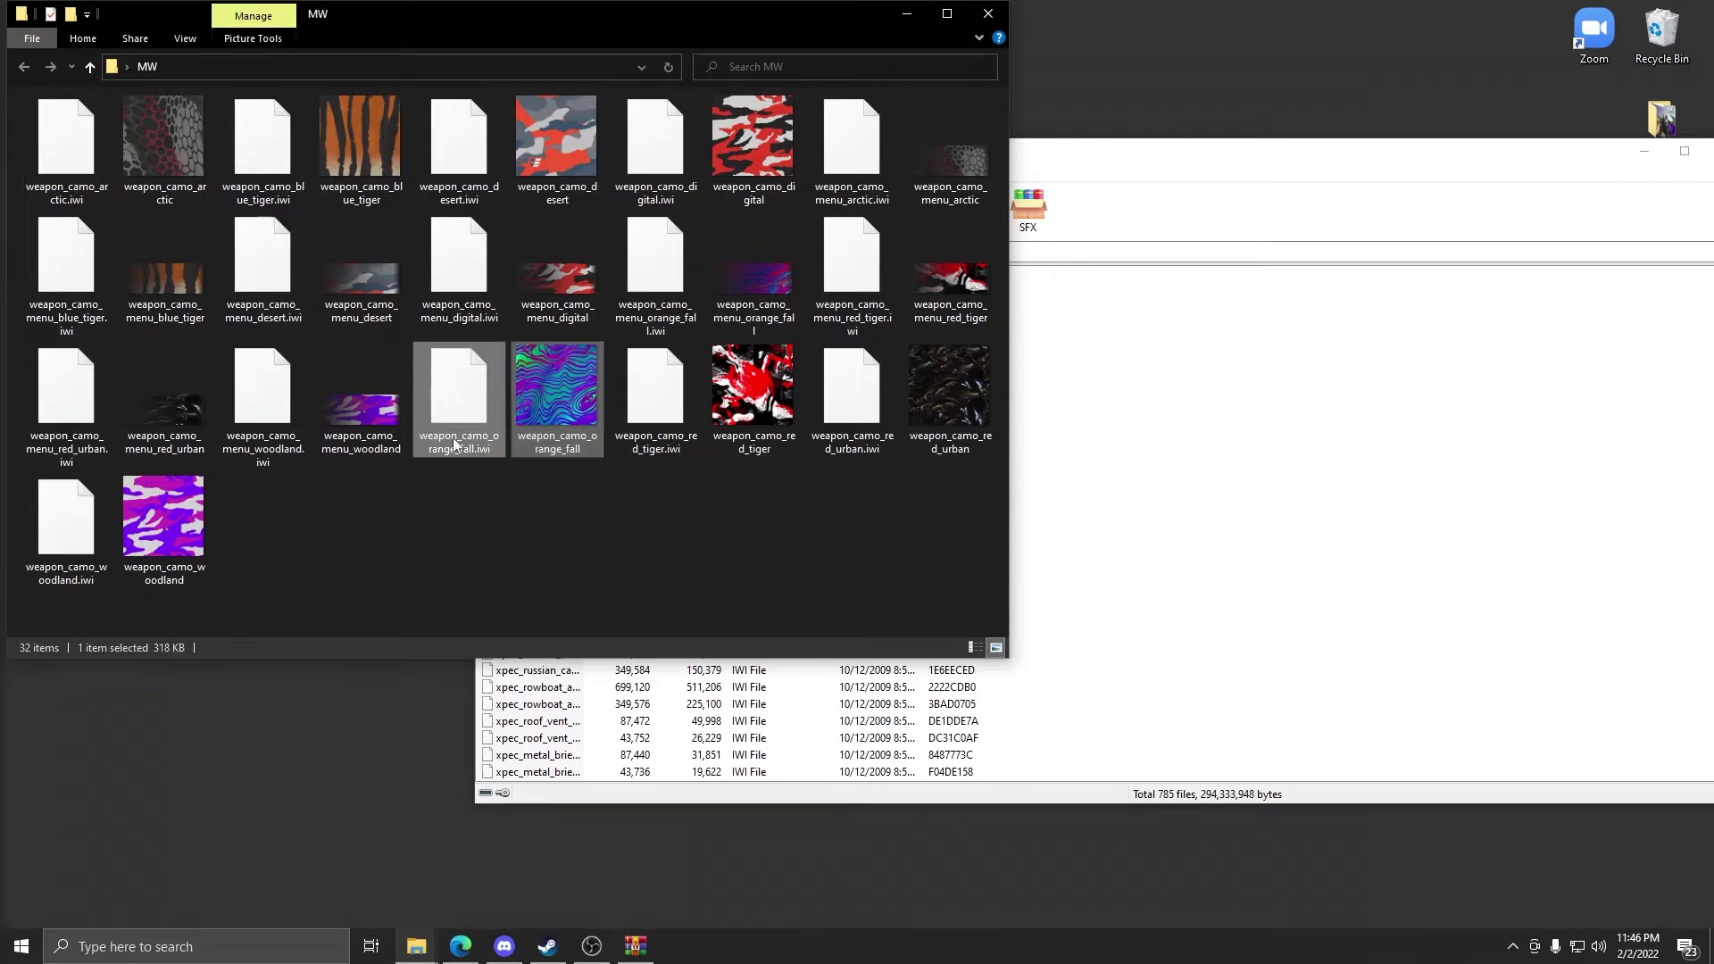
left_click(446, 432, "ctrl")
left_click(735, 279, "ctrl")
left_click(663, 272, "ctrl")
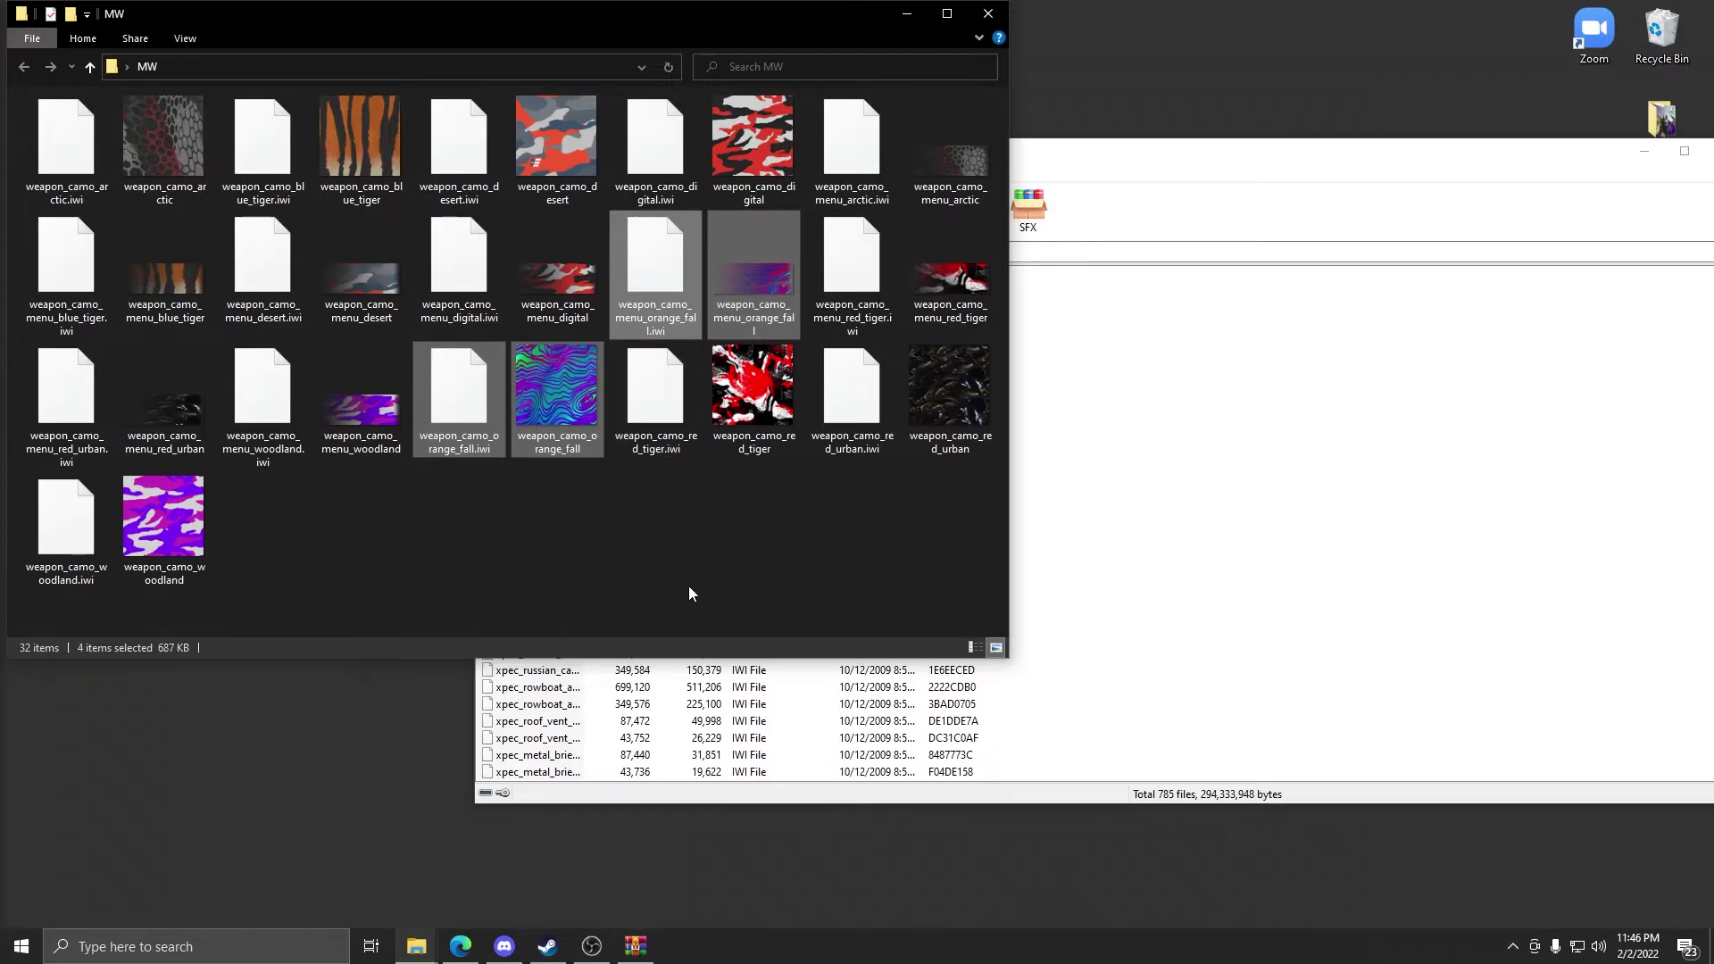
left_click(950, 393, "ctrl")
left_click(853, 393, "ctrl")
left_click(73, 417, "ctrl")
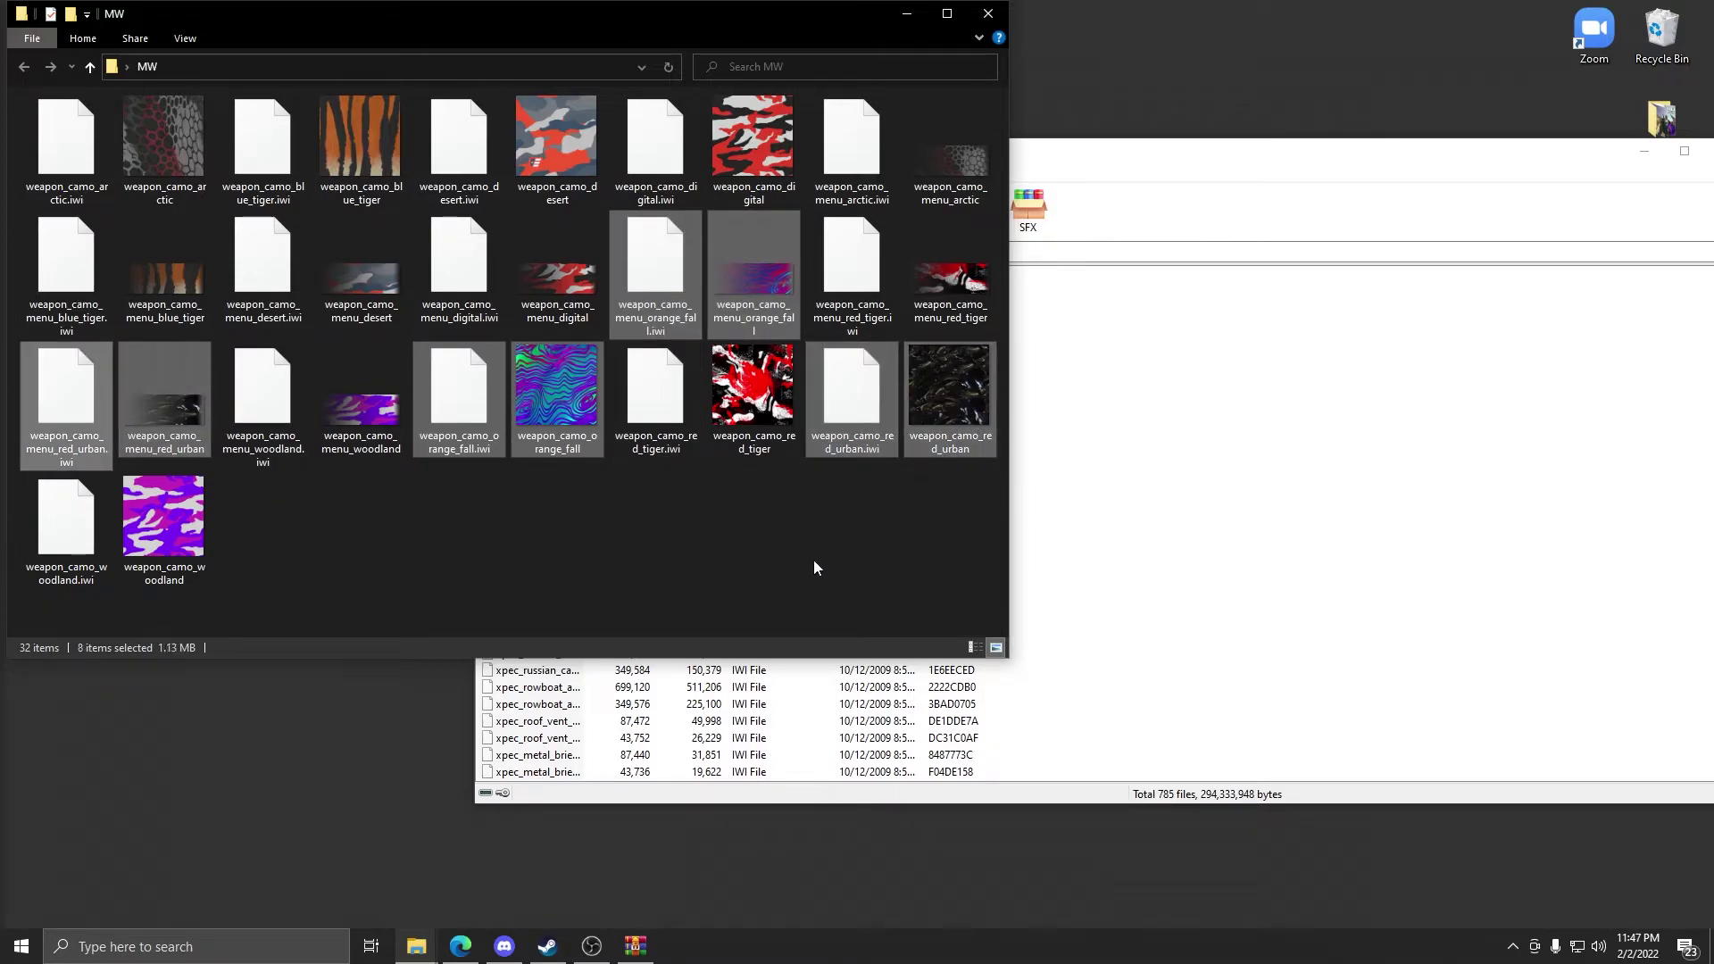
mouse_move(950, 393)
left_mouse_down()
mouse_move(1293, 539)
mouse_move(1313, 578)
mouse_move(1074, 598)
mouse_move(1268, 541)
mouse_move(941, 420)
left_mouse_up()
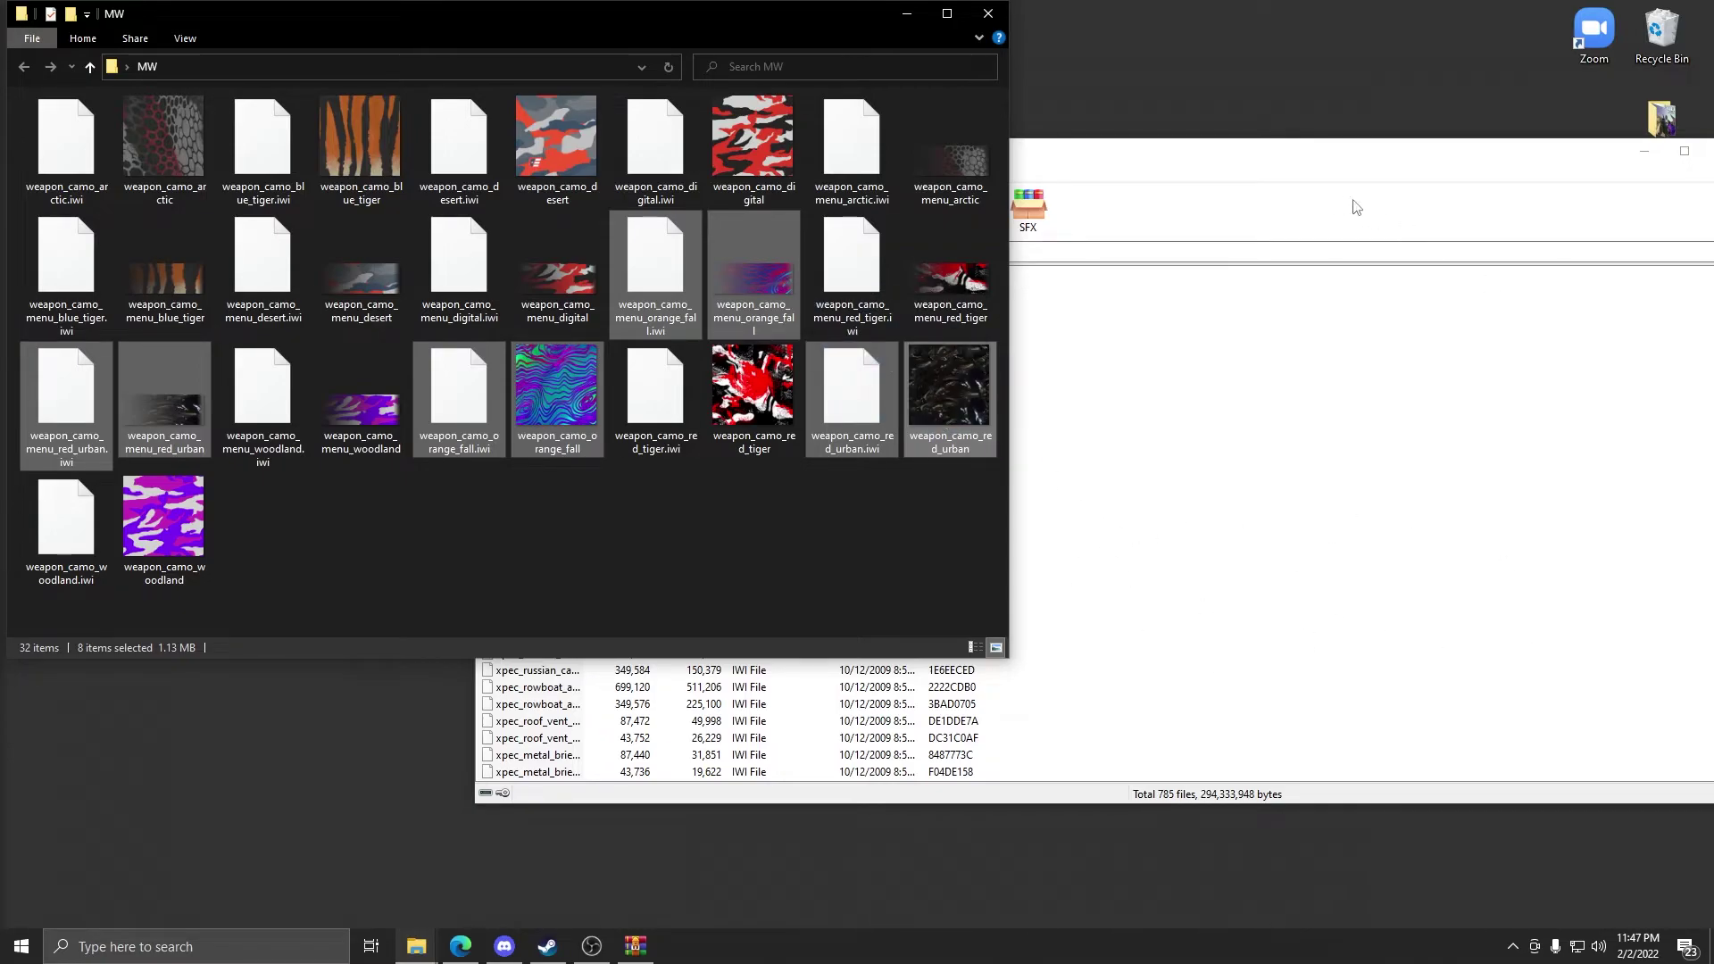
- Bring the iw_07.iwd archive window forward, reposition it, and put it and the MW folder window away
left_click(1362, 202)
left_click_drag(1295, 154, 1103, 153)
left_click(1473, 168)
left_click(905, 14)
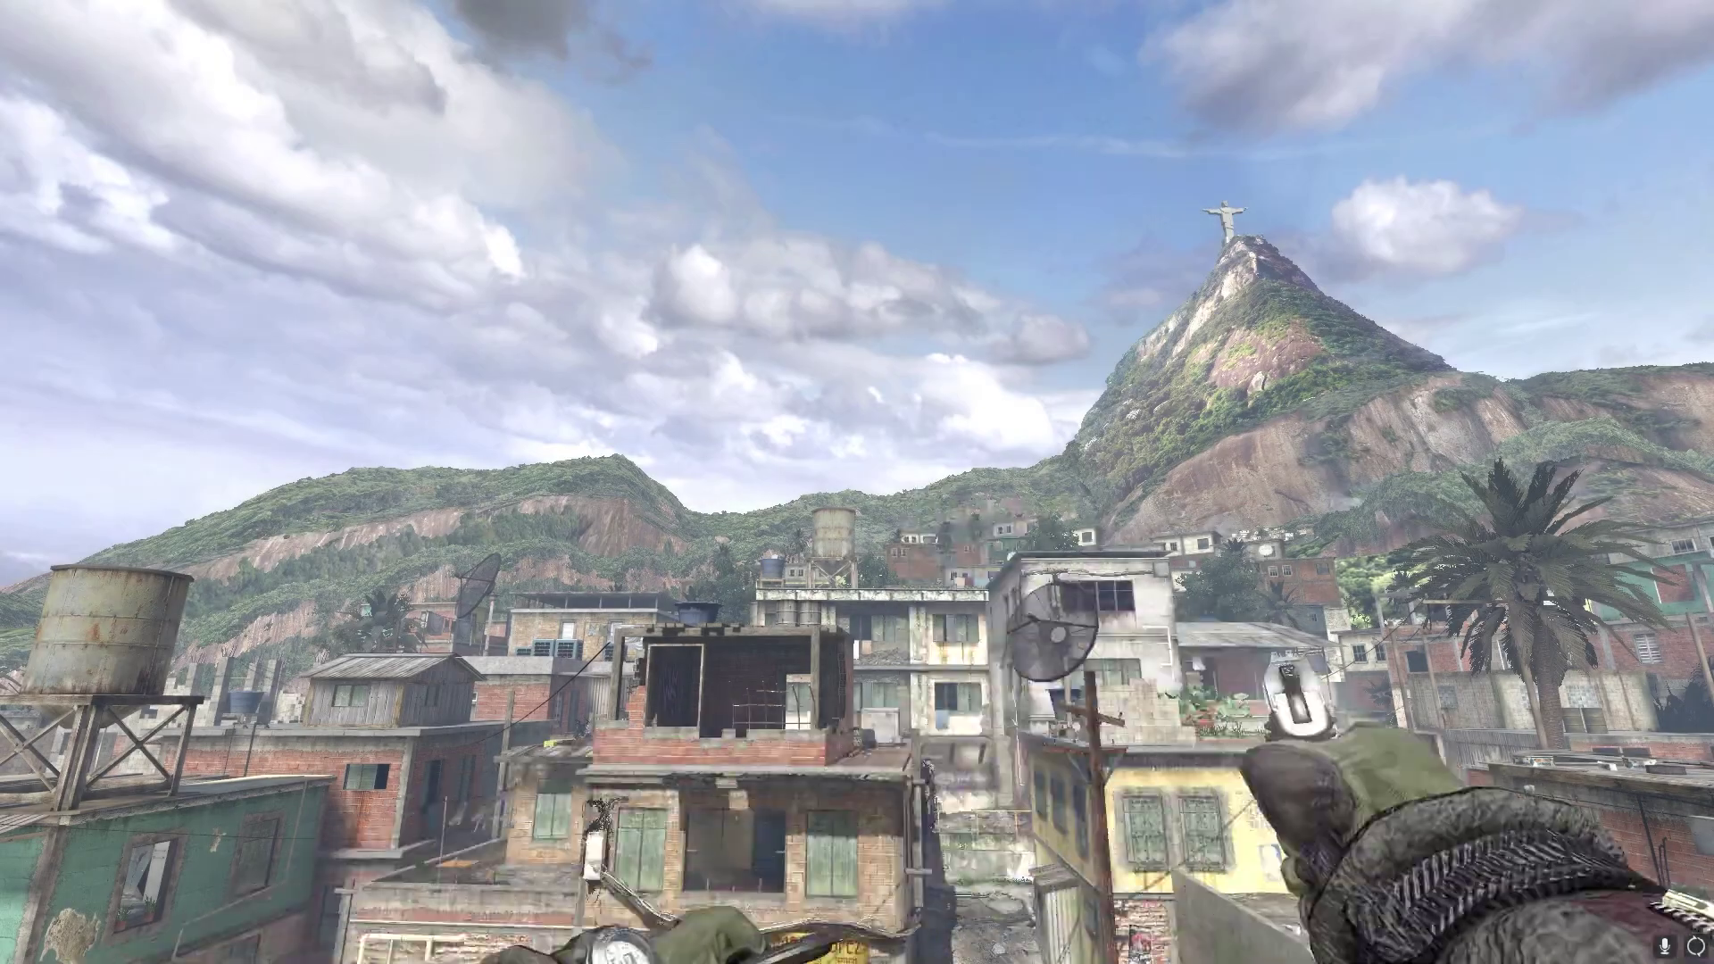
key("1")
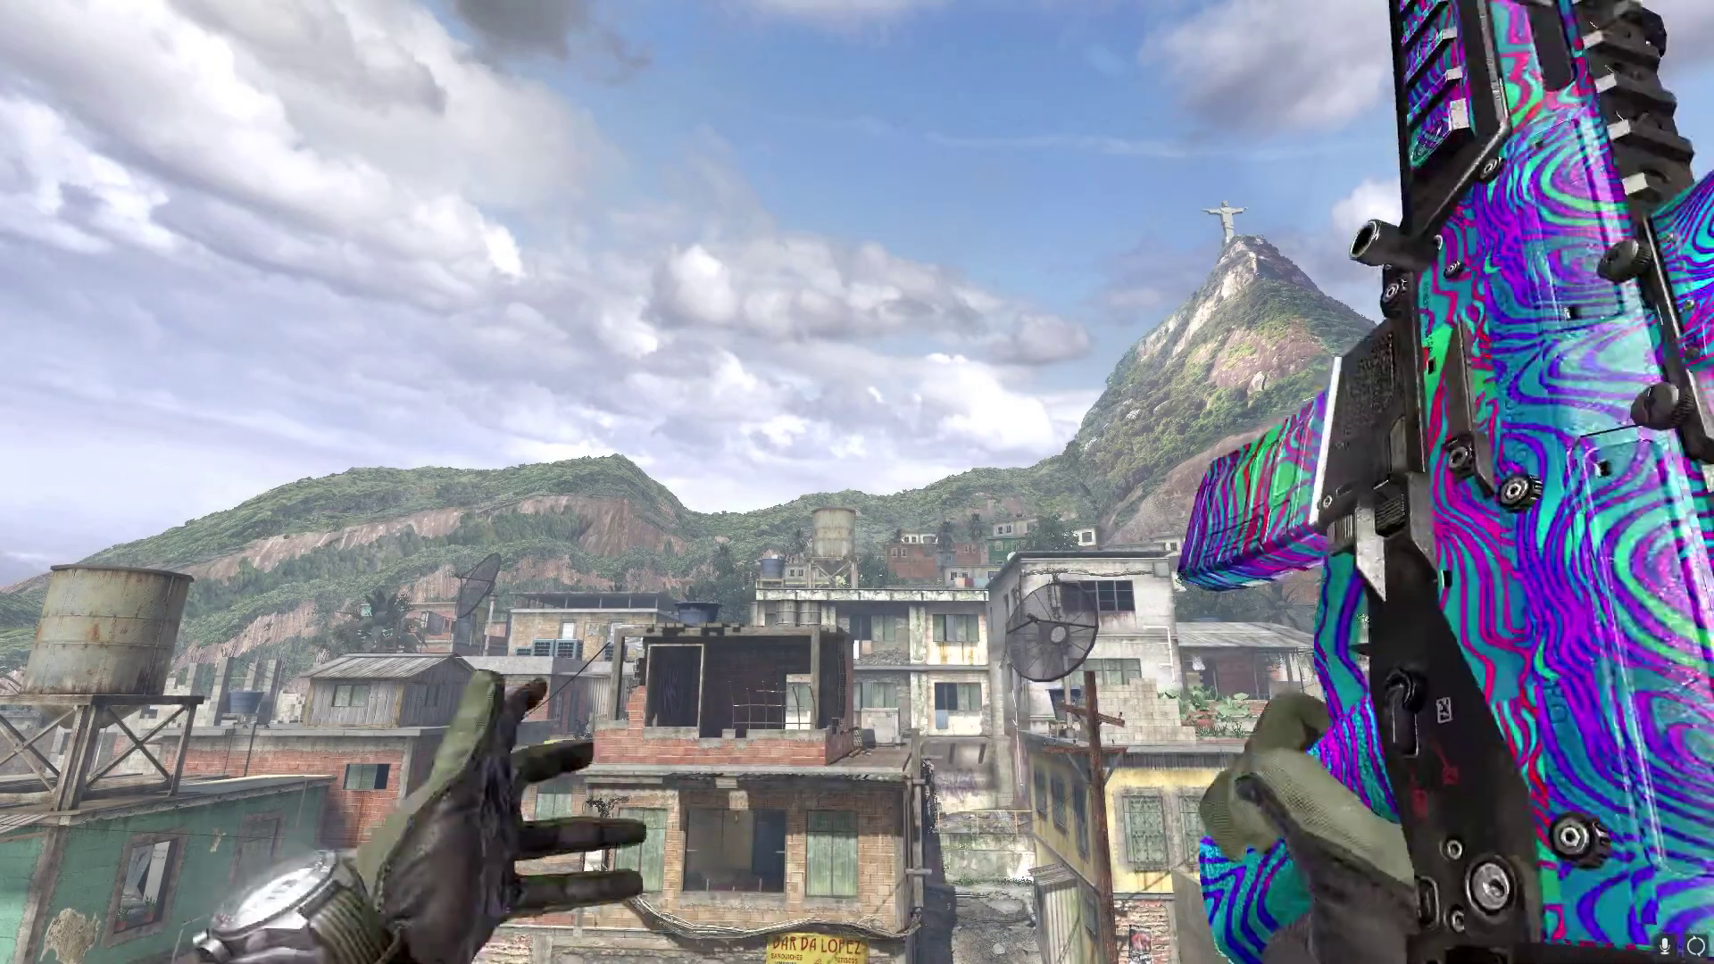
right_click(857, 482)
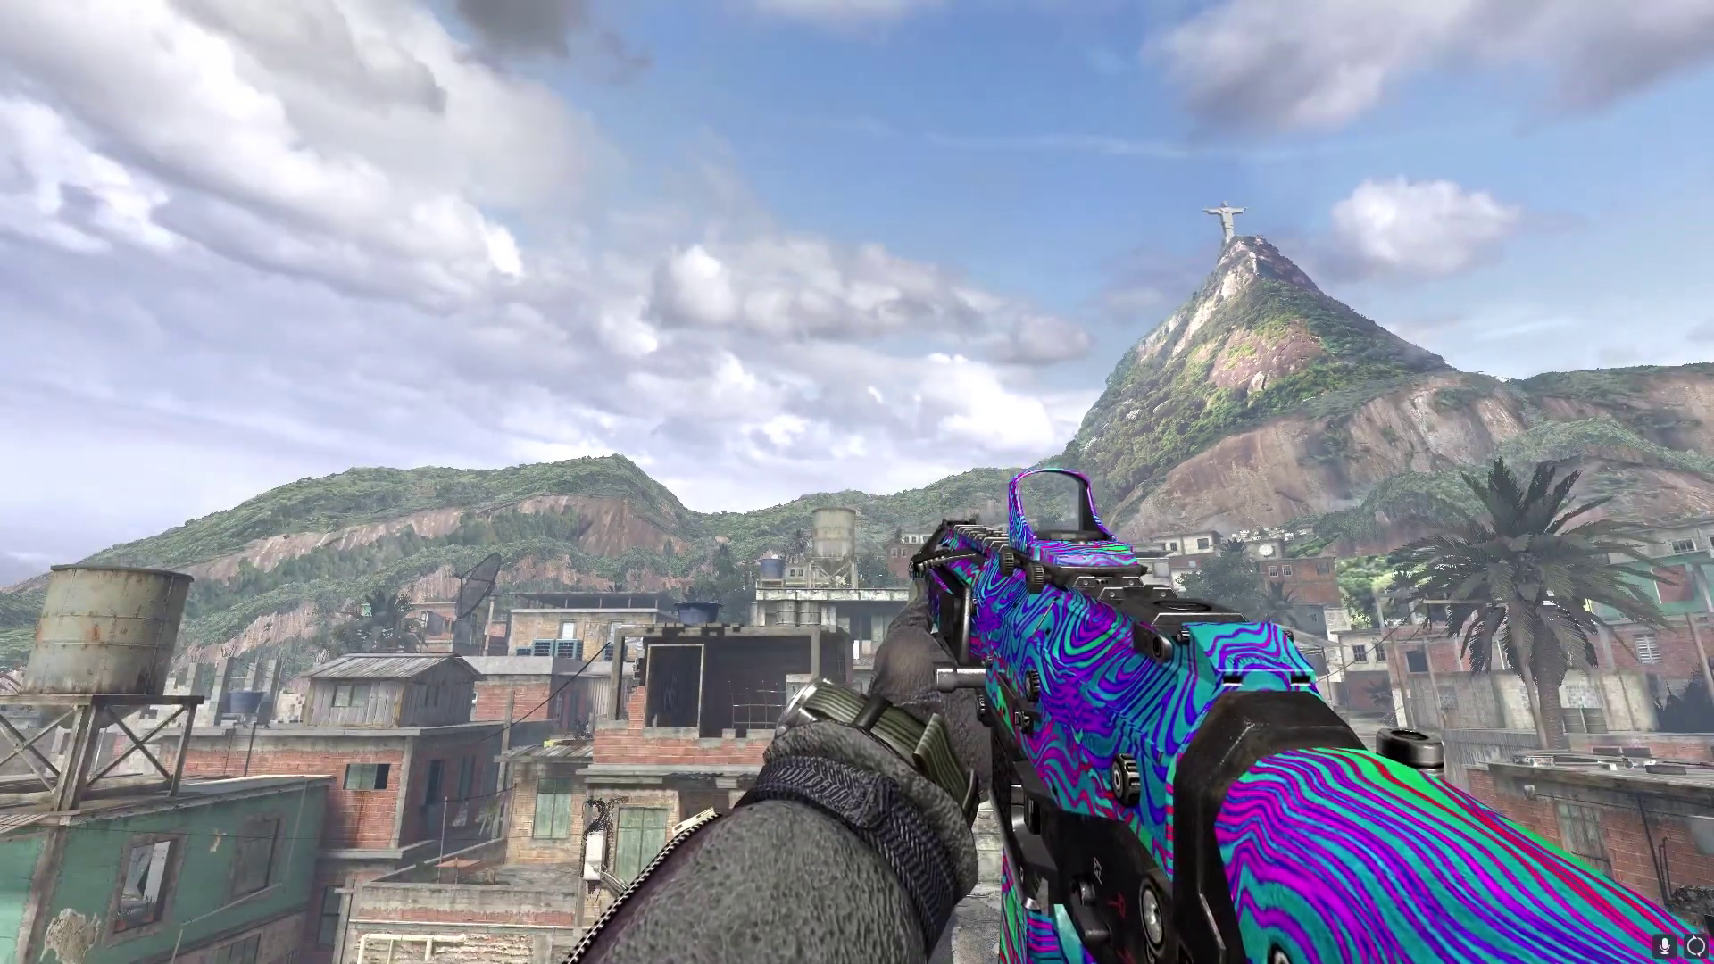
right_click(857, 482)
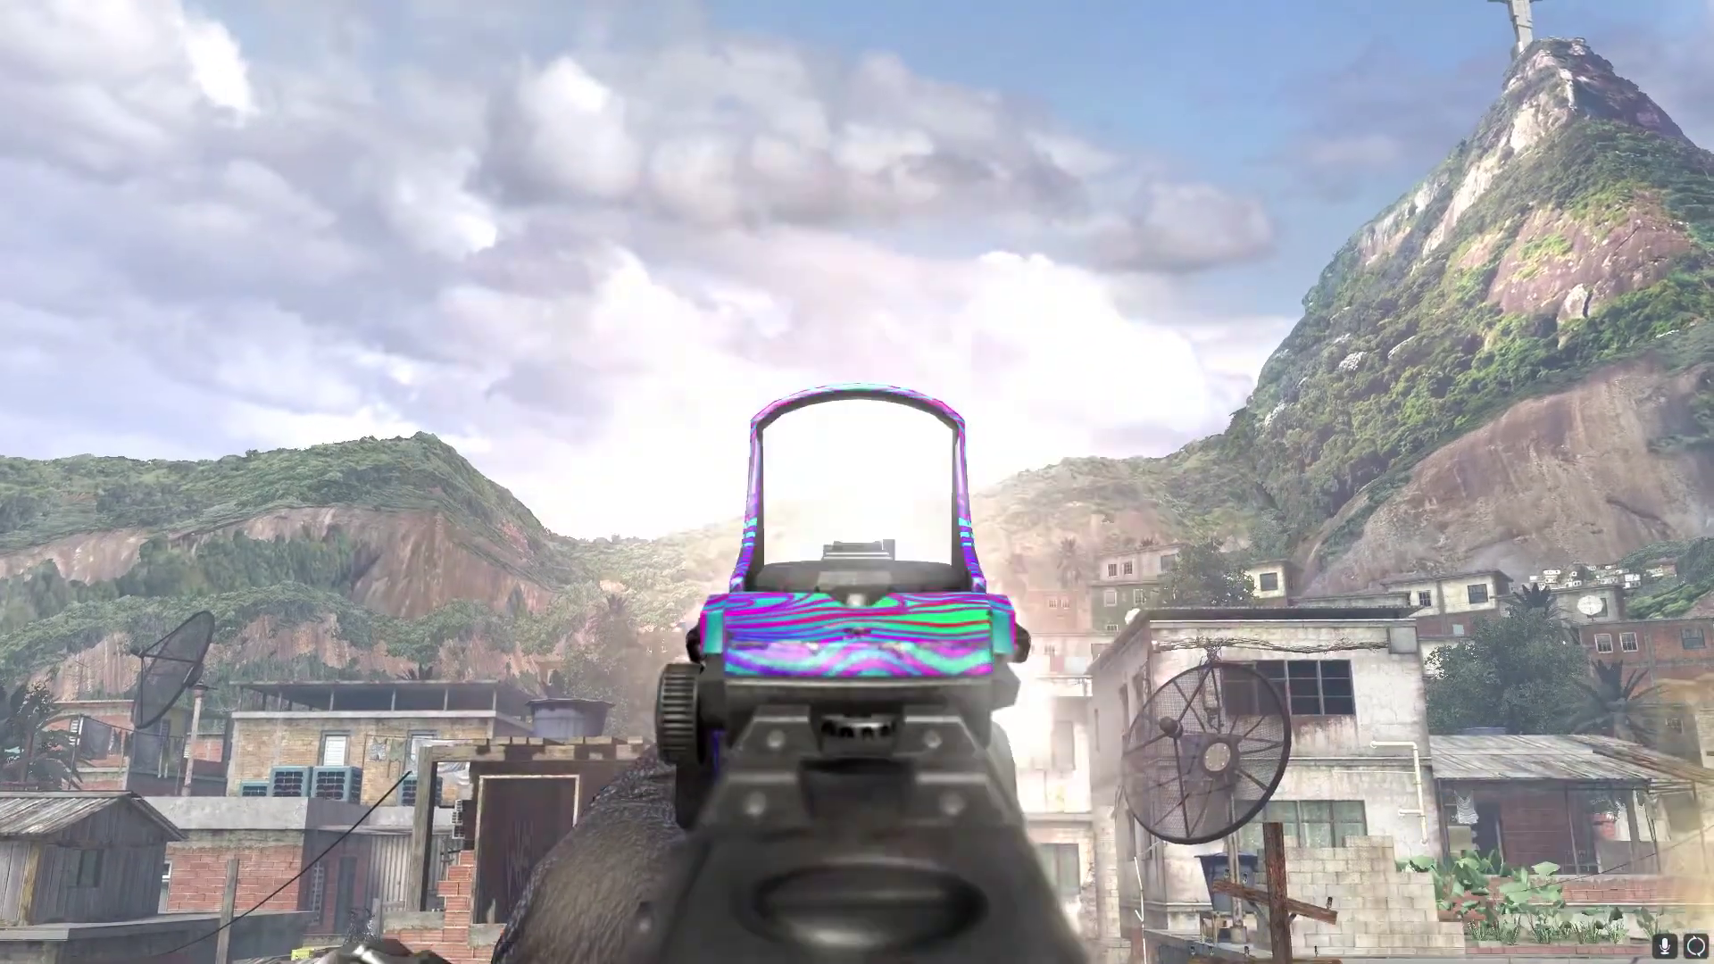
key("r")
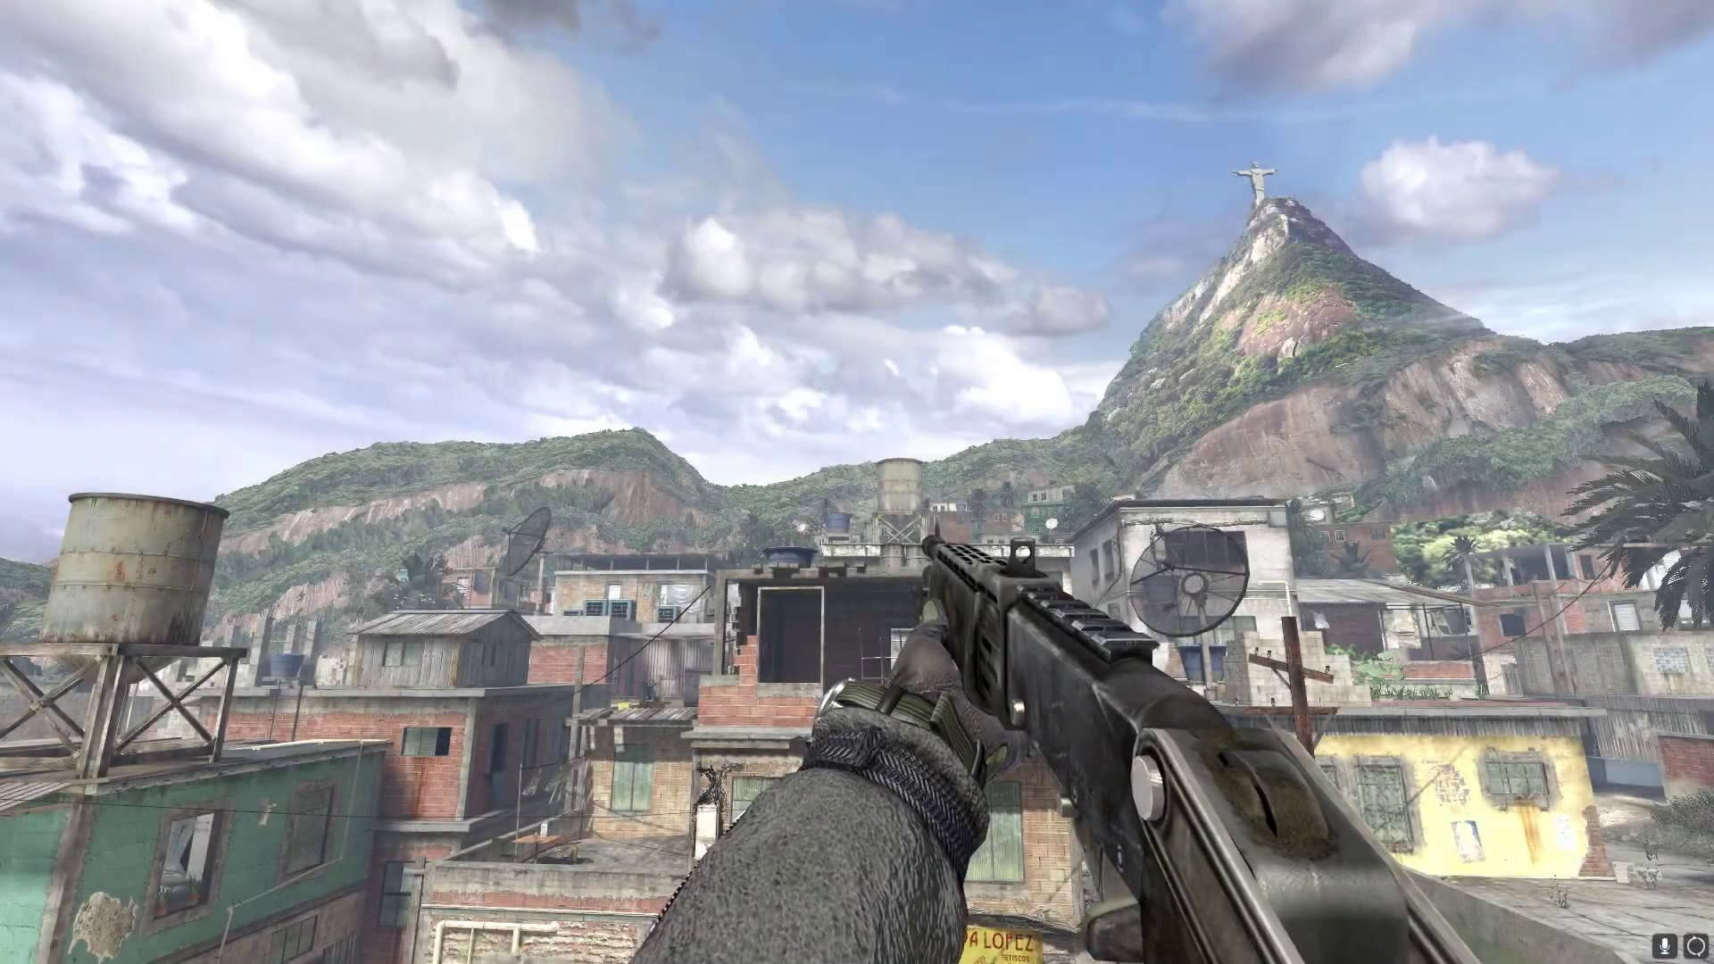
key("1")
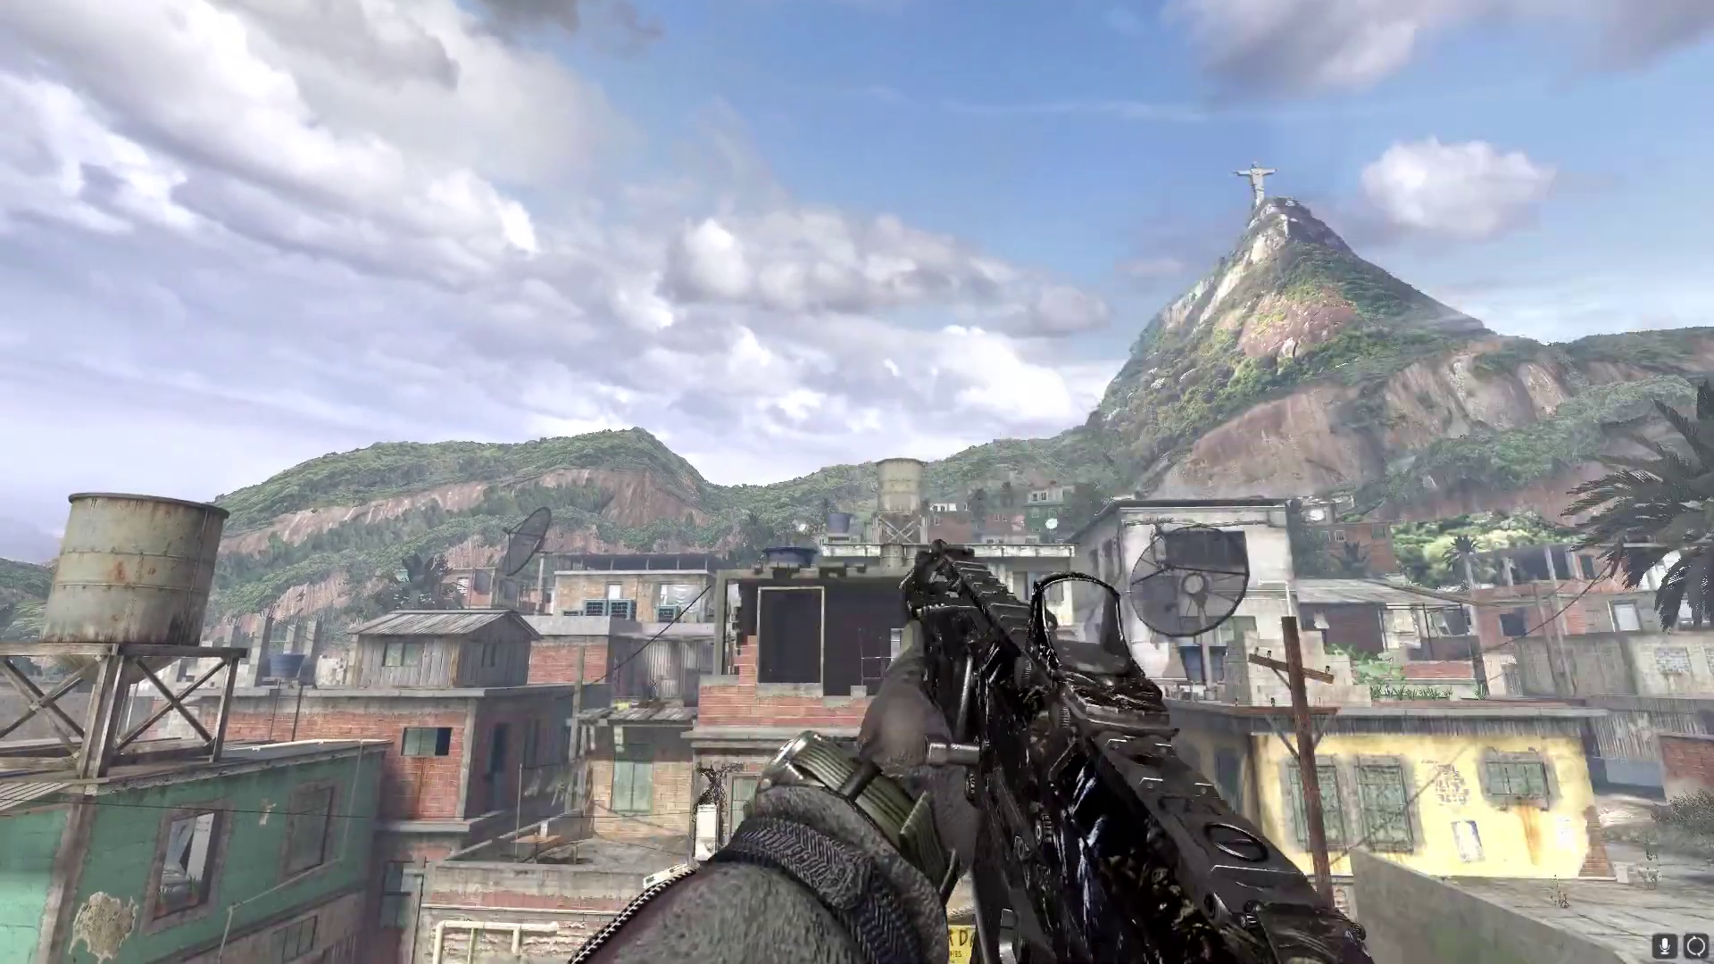
right_click(857, 482)
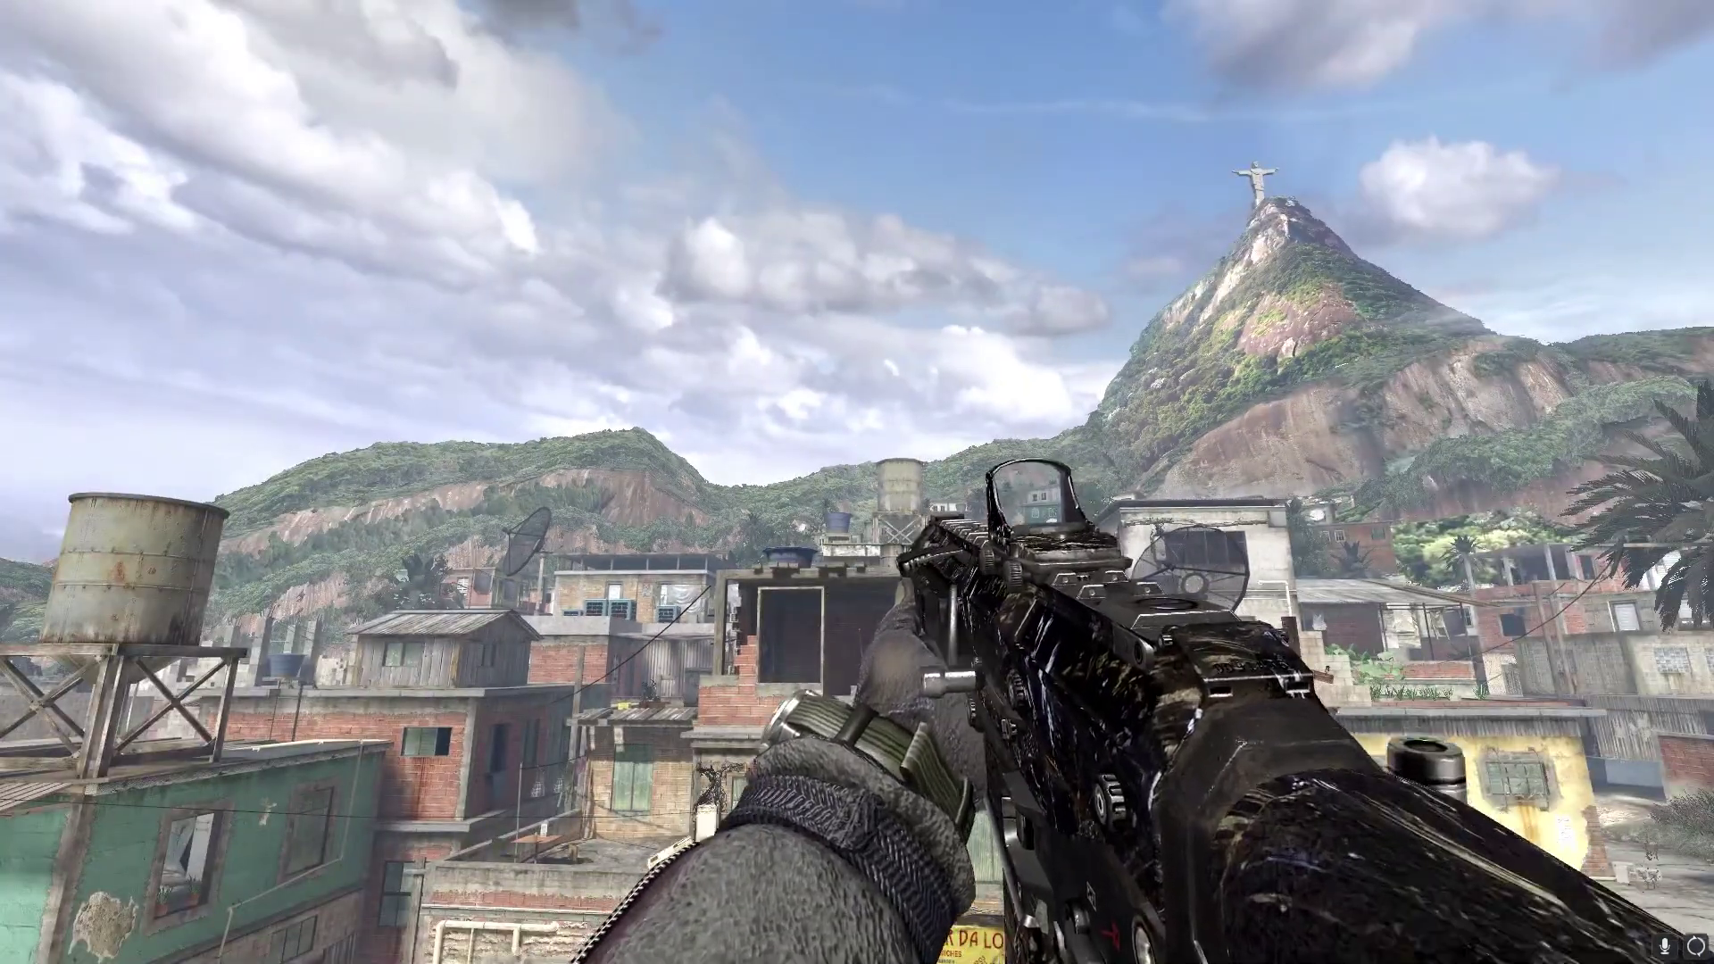
right_click(857, 482)
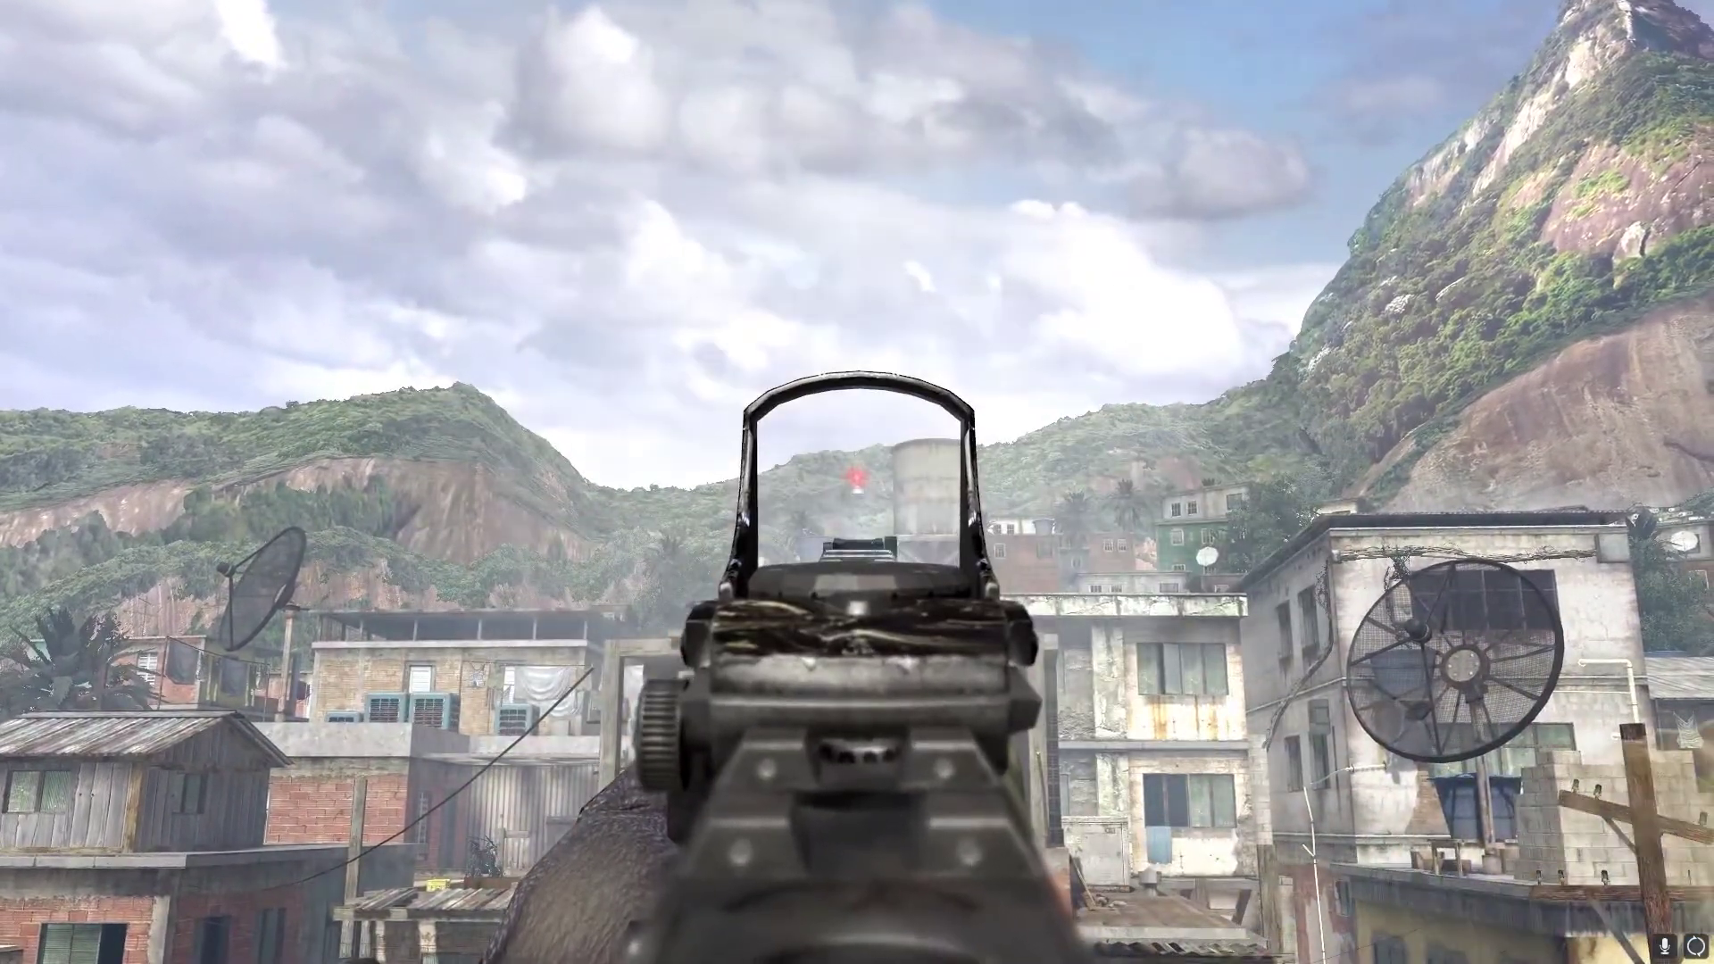
key("r")
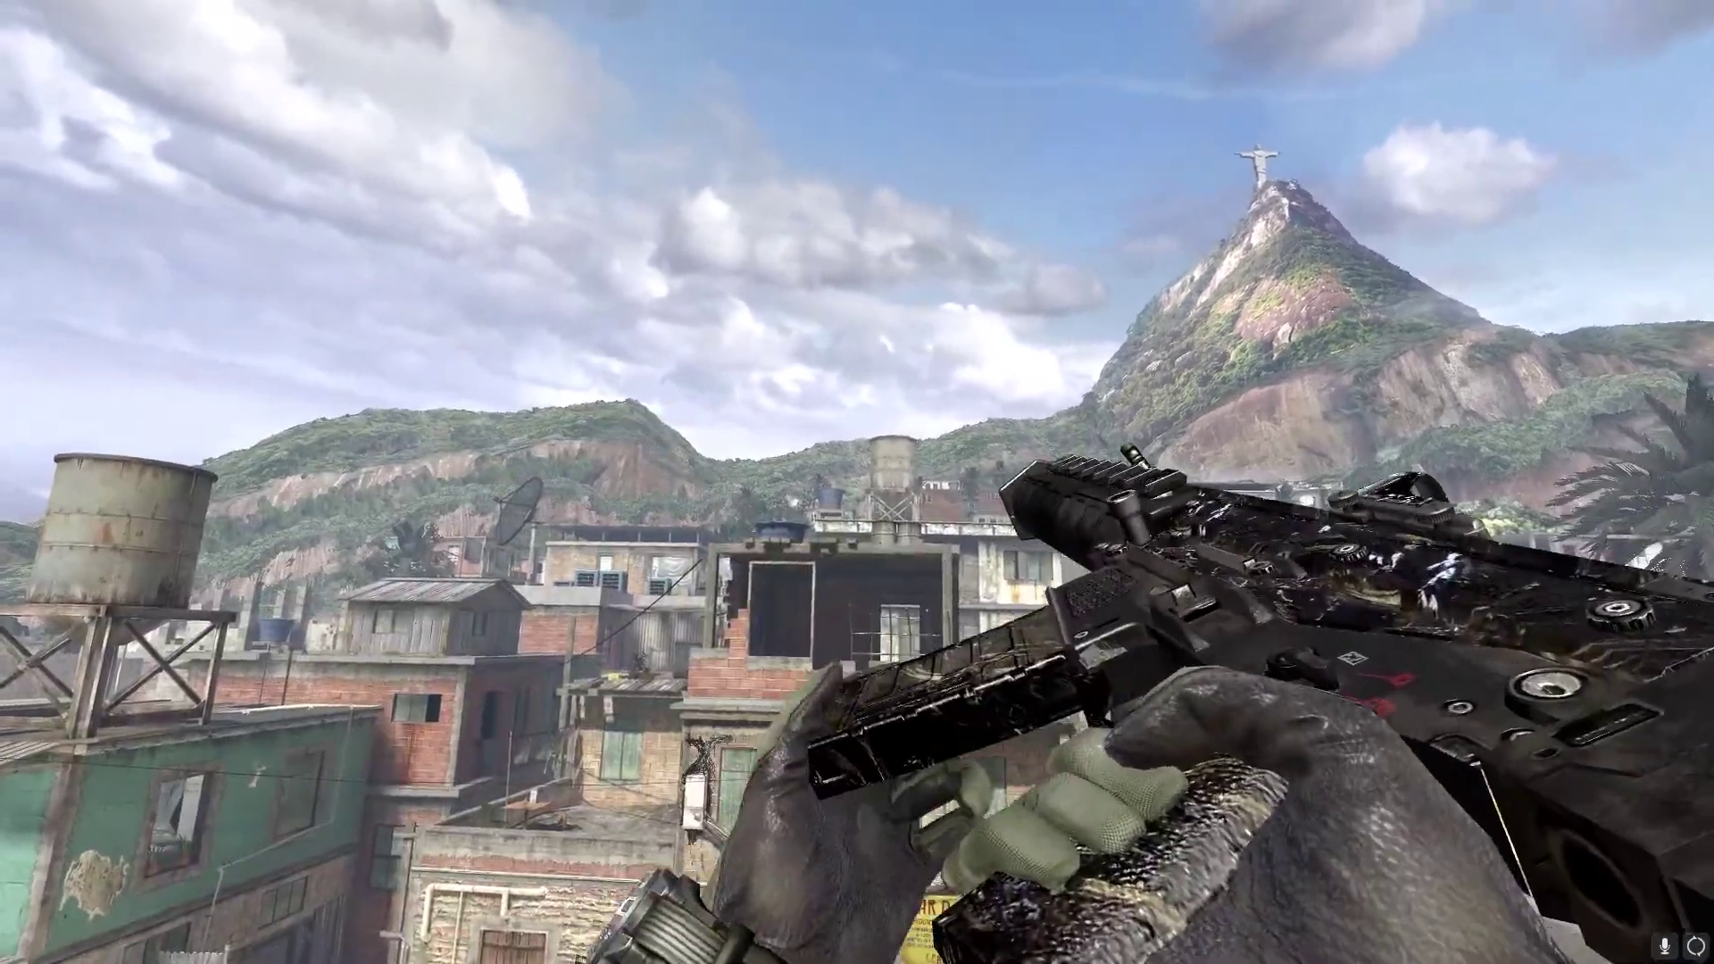